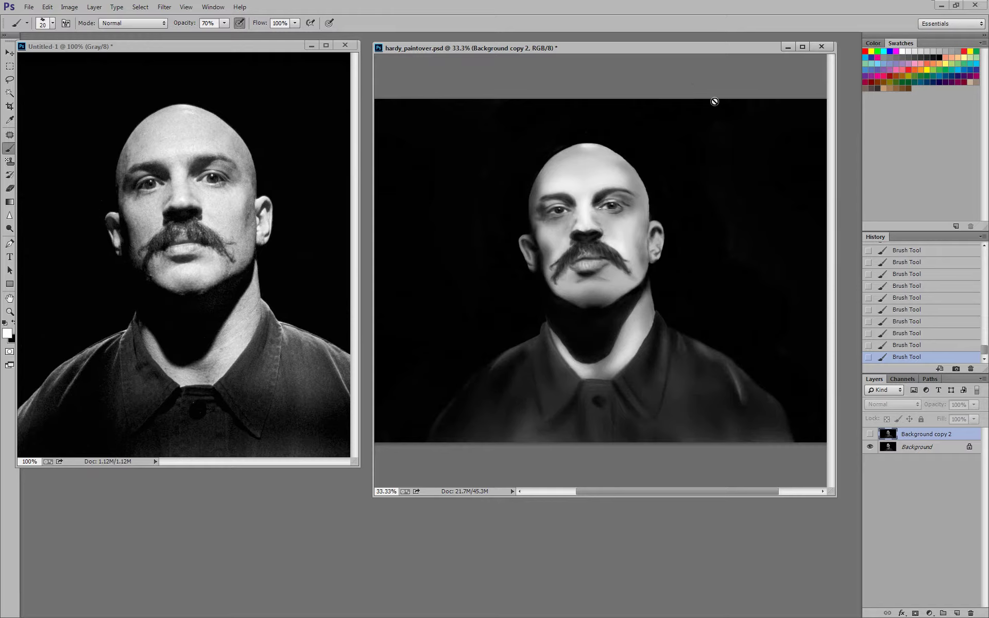
- Make the Background layer active and resize the hardy_paintover.psd window to fit beside the reference photo
click(917, 446)
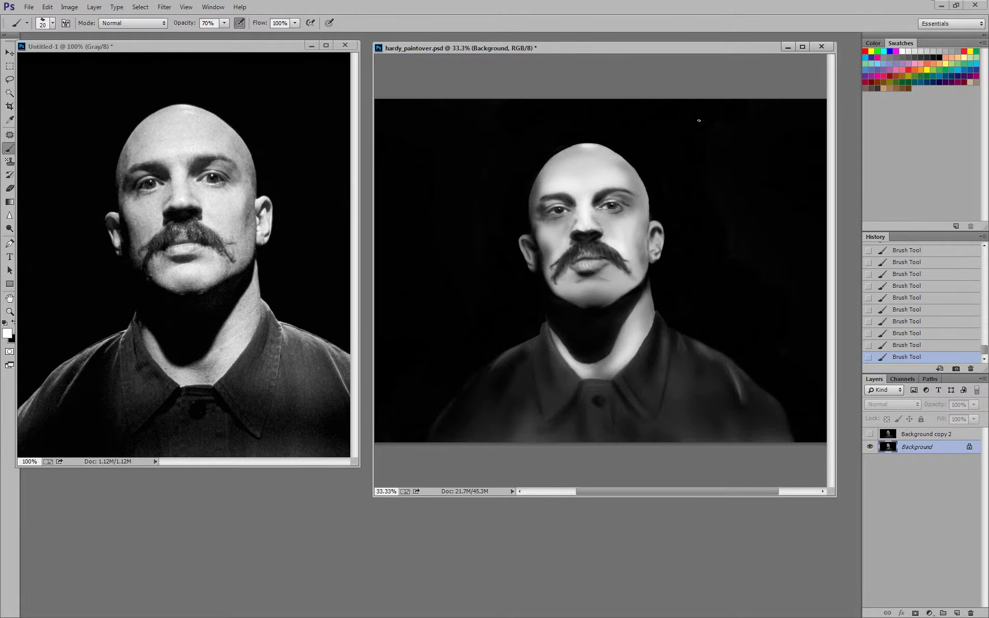
key(ctrl+plus)
key(ctrl+minus)
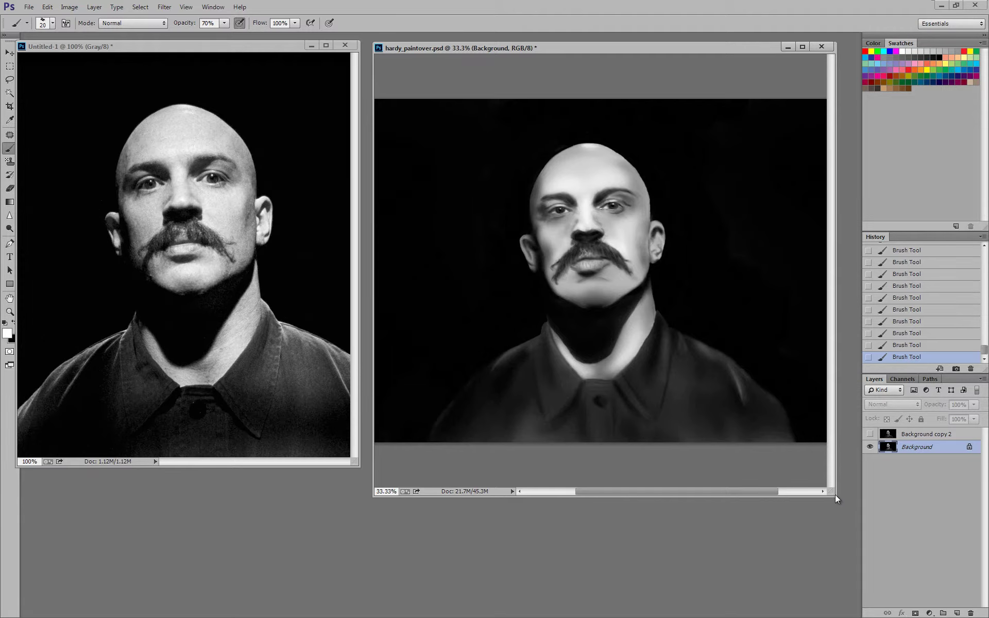
drag(373, 42, 364, 38)
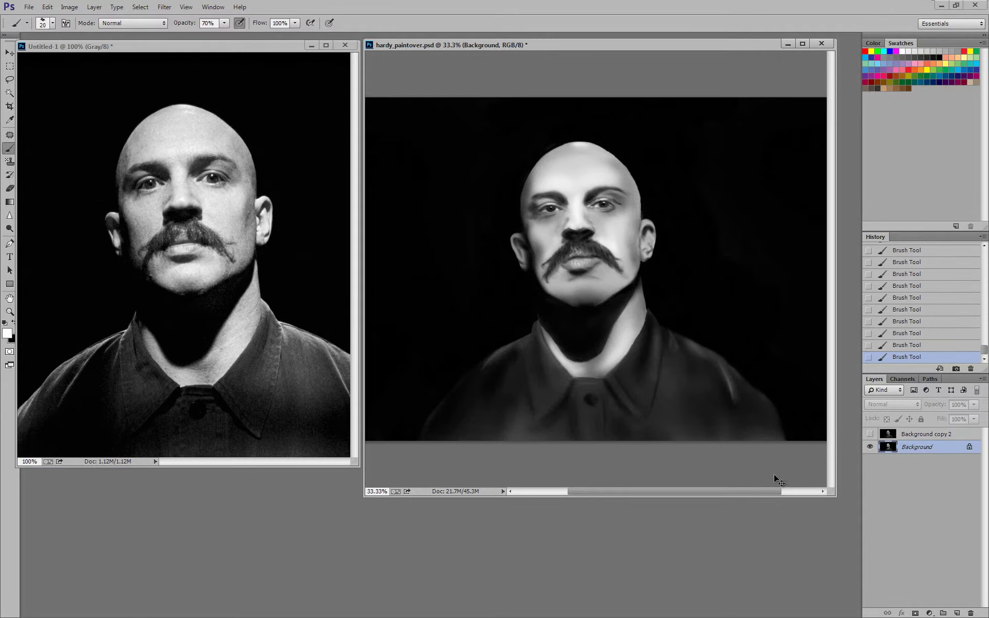
key(ctrl+plus)
drag(631, 274, 685, 243)
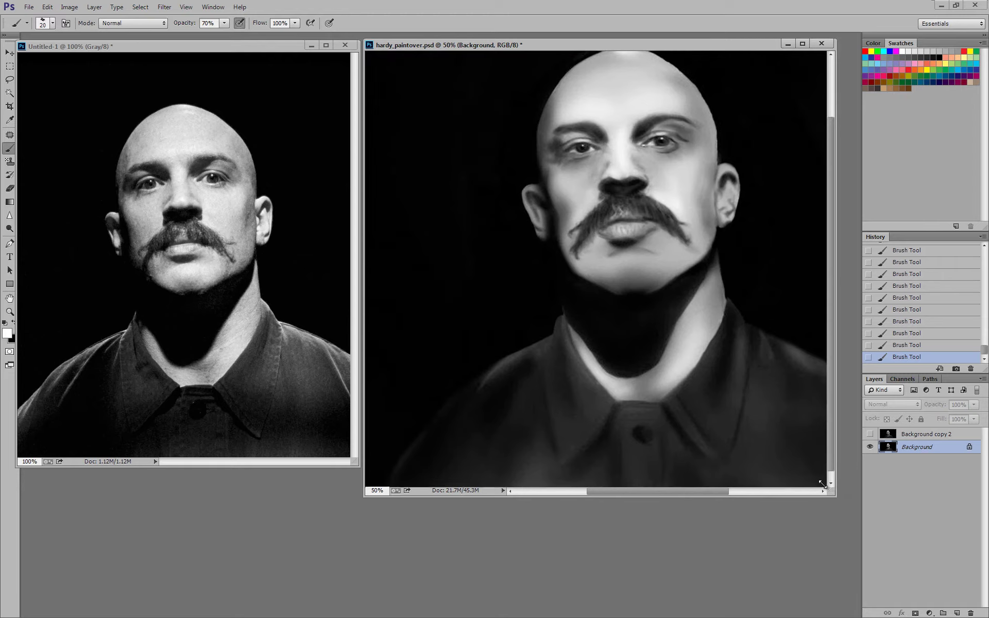
drag(822, 485, 803, 463)
- Compare the smooth portrait with the Background copy 2 version by showing and hiding that layer, and examine the face
mouse_move(701, 299)
mouse_down()
mouse_move(661, 313)
mouse_move(650, 299)
mouse_move(699, 259)
mouse_move(705, 280)
mouse_up()
key(ctrl+minus)
key(ctrl+minus)
key(ctrl+minus)
key(ctrl+plus)
key(ctrl+plus)
key(ctrl+plus)
key(ctrl+minus)
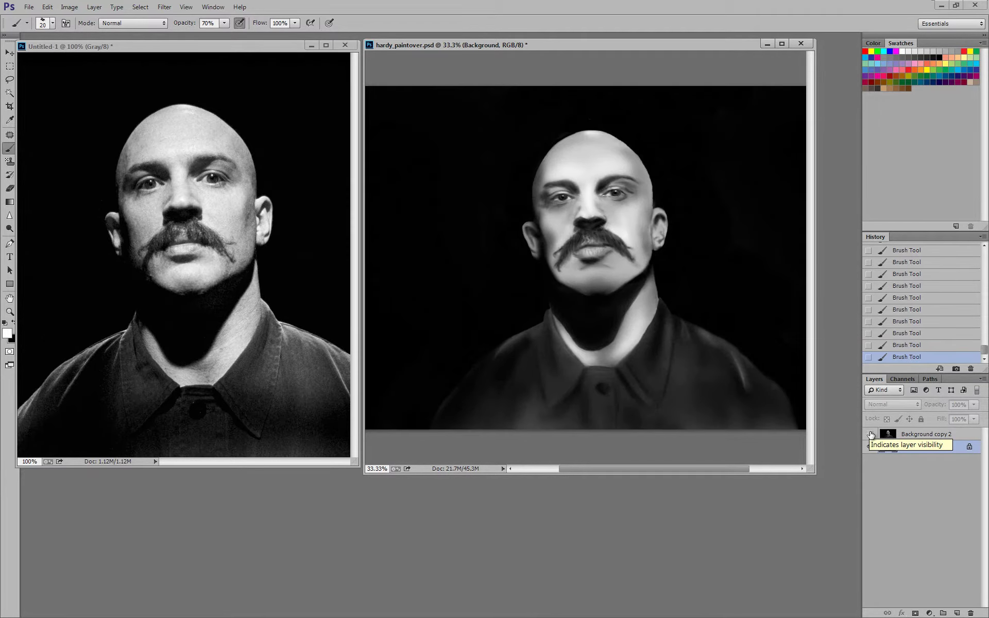
click(871, 435)
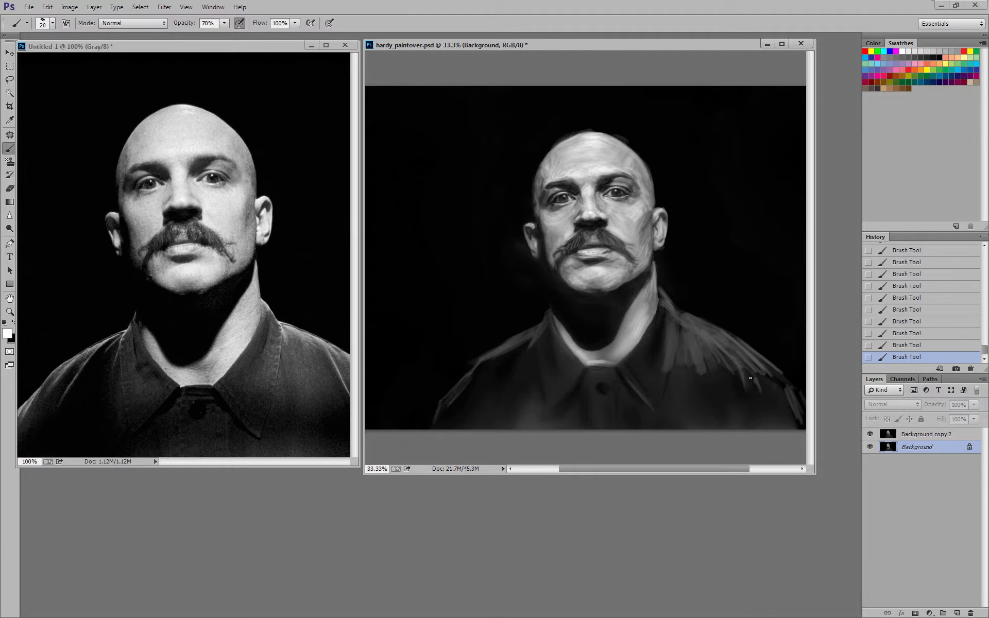
click(870, 435)
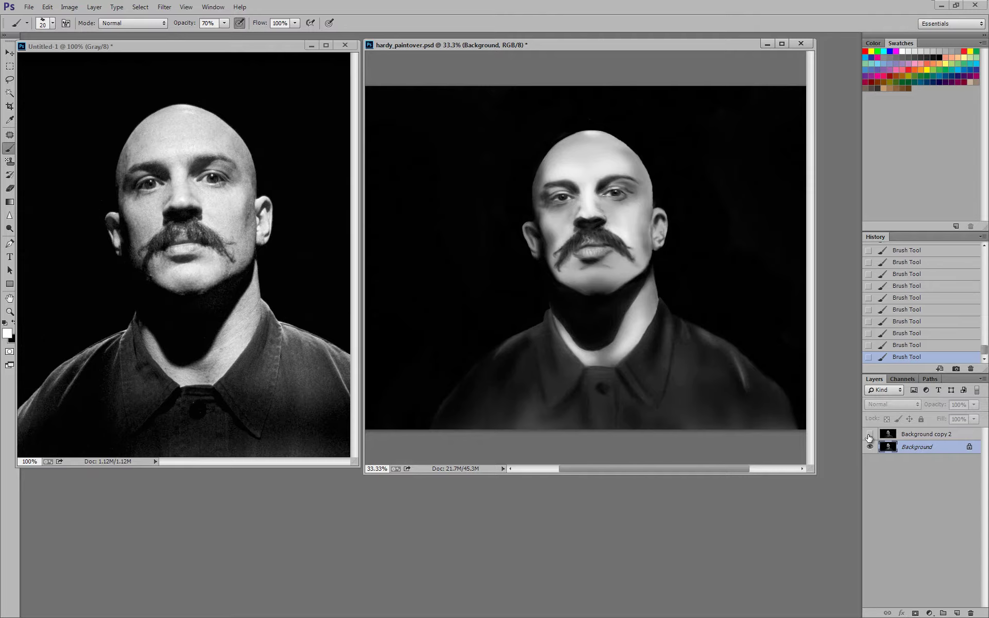
key(ctrl+plus)
drag(700, 281, 718, 332)
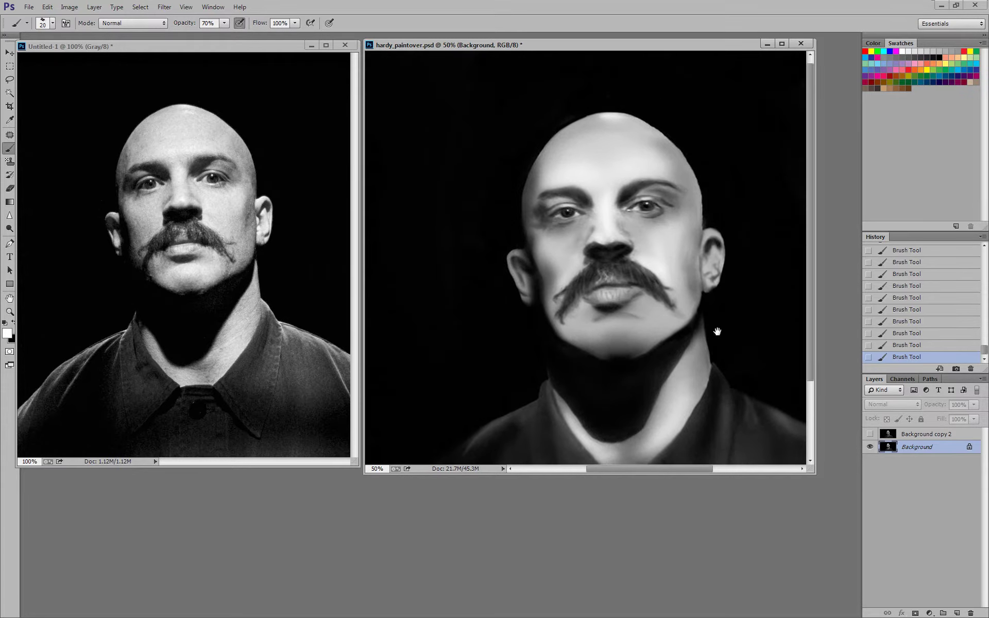
key(ctrl+plus)
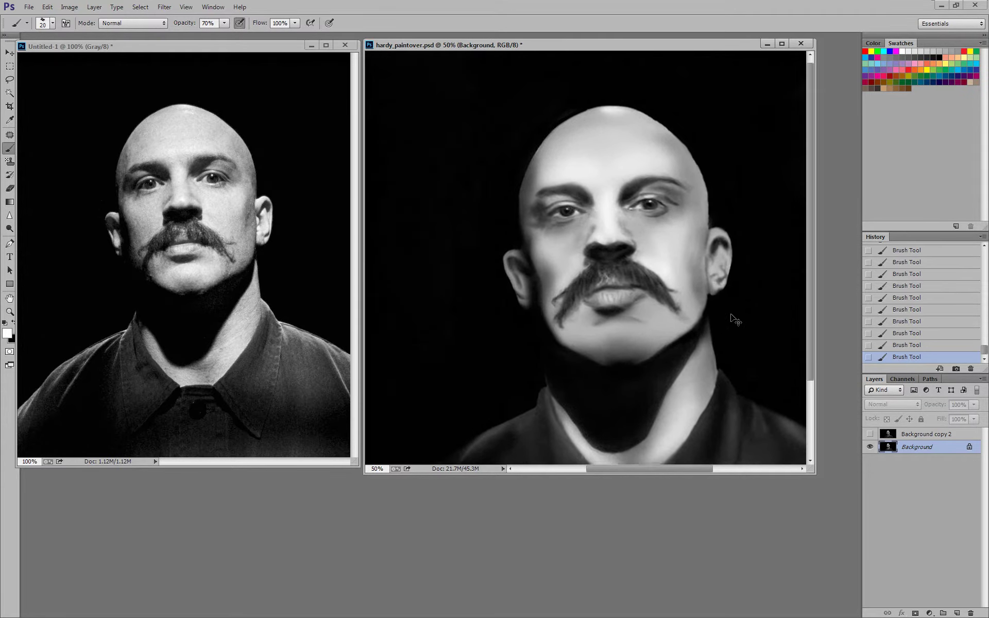
key(ctrl+minus)
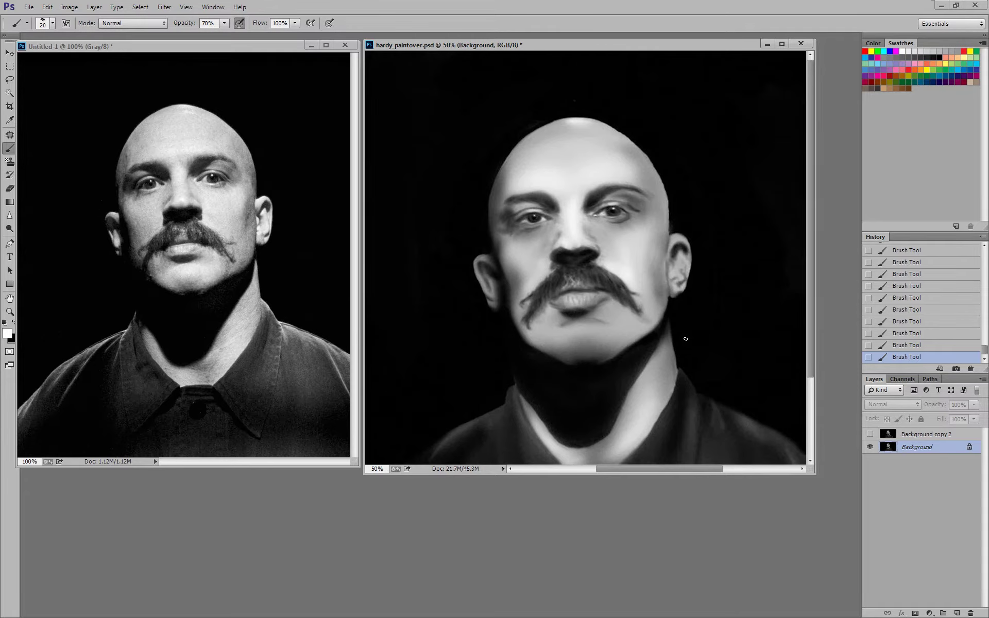
key(ctrl+minus)
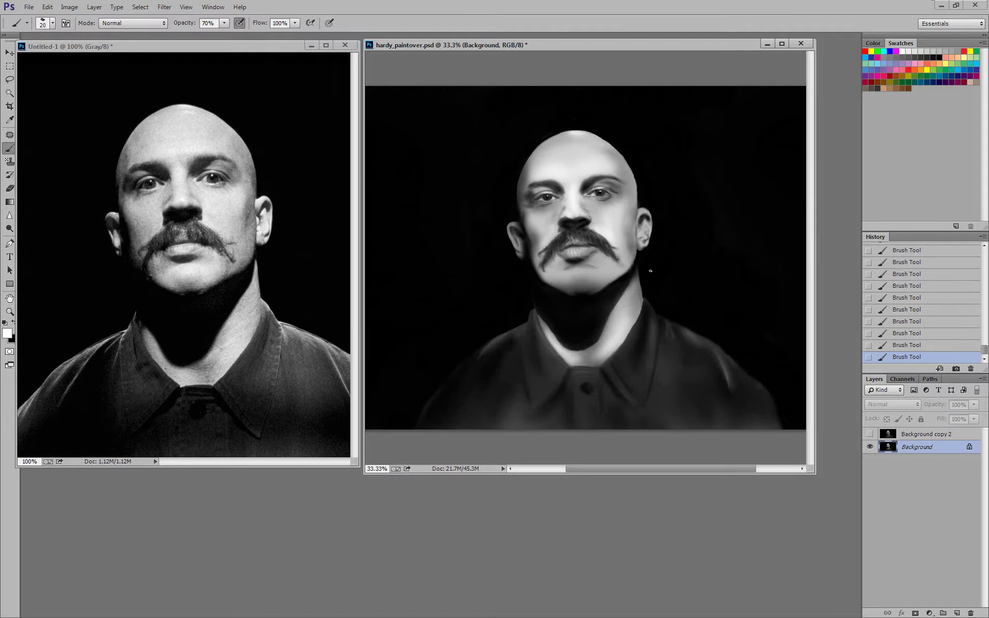
- Shift the portrait to the centre of the Untitled-1 reference window, and return to hardy_paintover.psd
click(216, 224)
drag(221, 243, 243, 274)
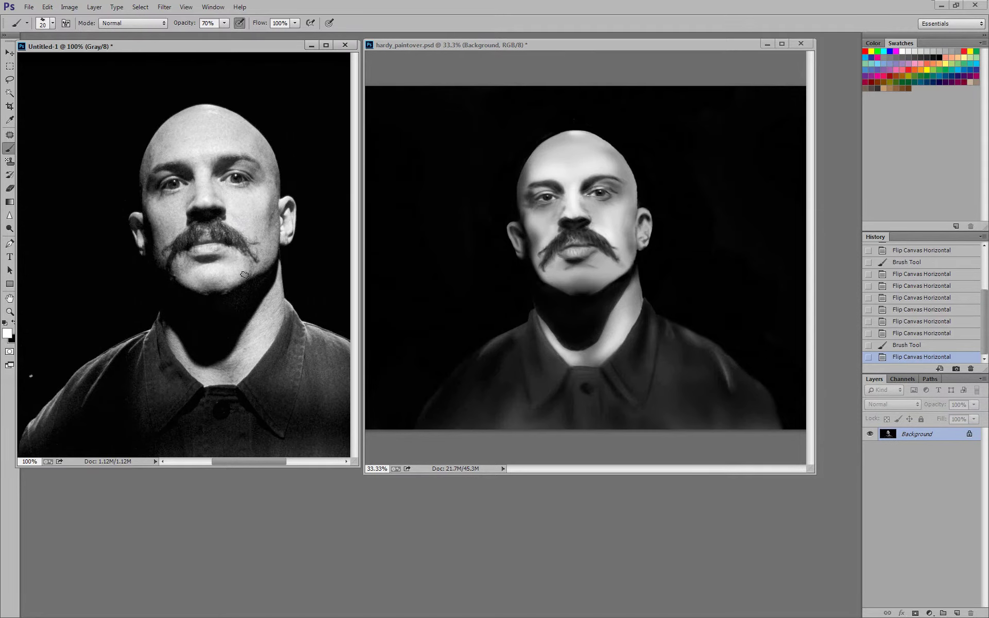
key(ctrl+z)
key(ctrl+z)
click(625, 71)
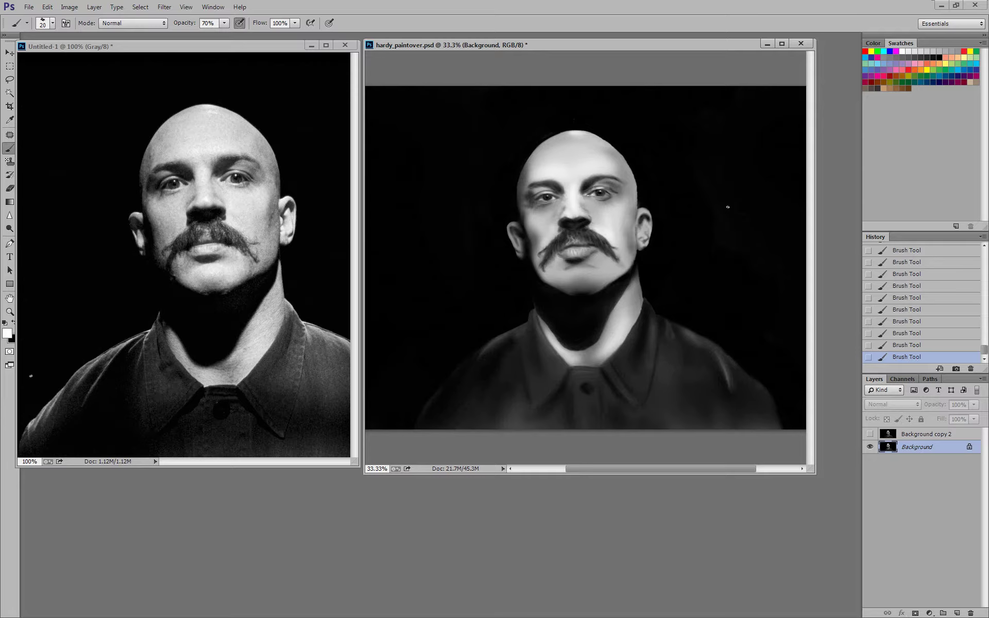
- Check the Background copy 2 version once more, hide it, and add a new empty layer above Background
click(871, 434)
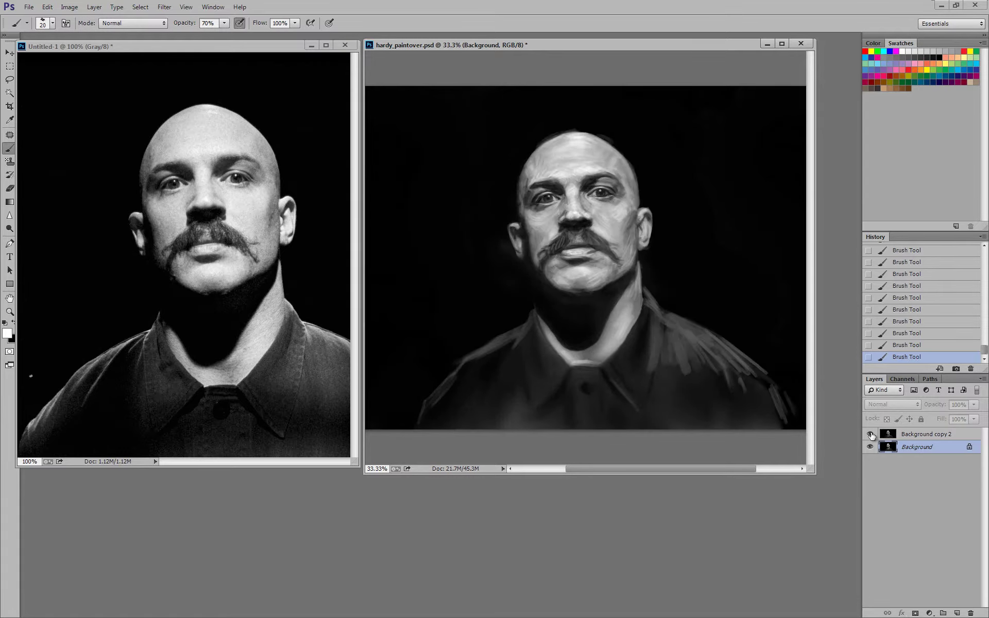
click(871, 434)
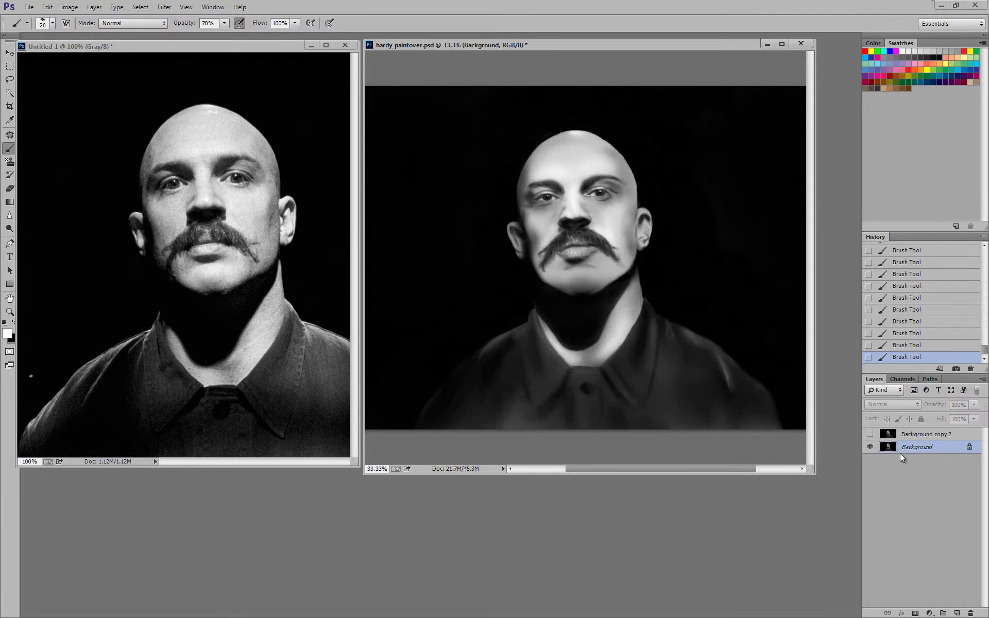
click(957, 613)
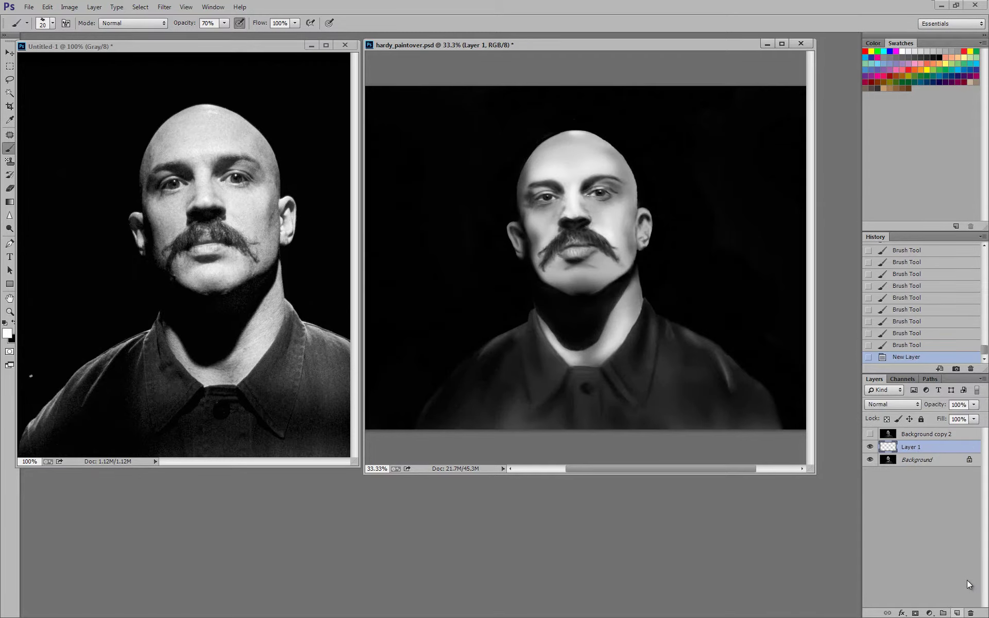
- Switch the painting colour to black and reduce the brush size to 7 for drawing over the face
key(ctrl+plus)
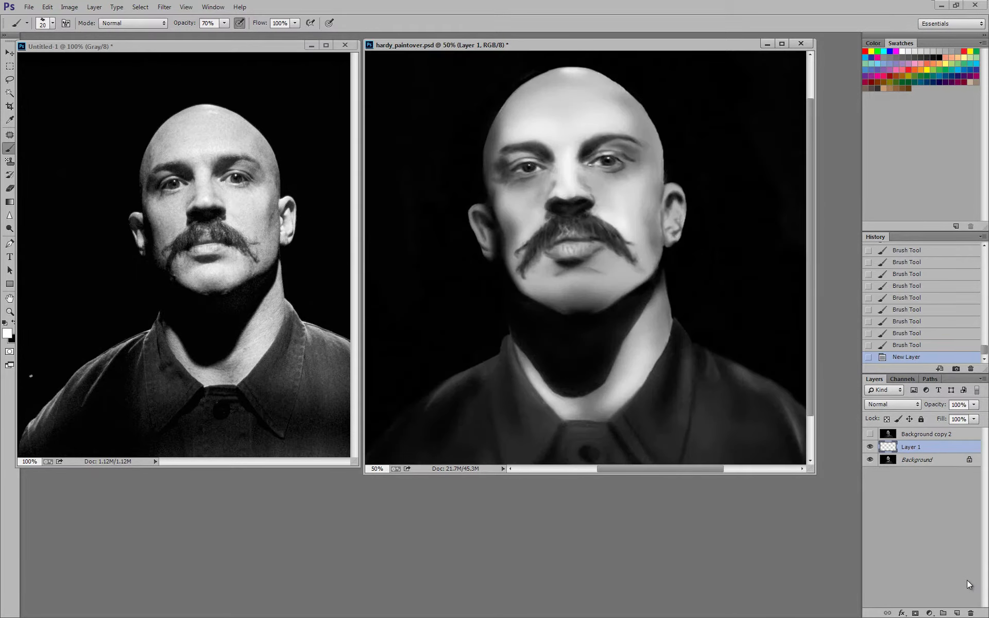
key(x)
key(ctrl+plus)
drag(647, 215, 691, 304)
key(ctrl+plus)
drag(609, 186, 592, 201)
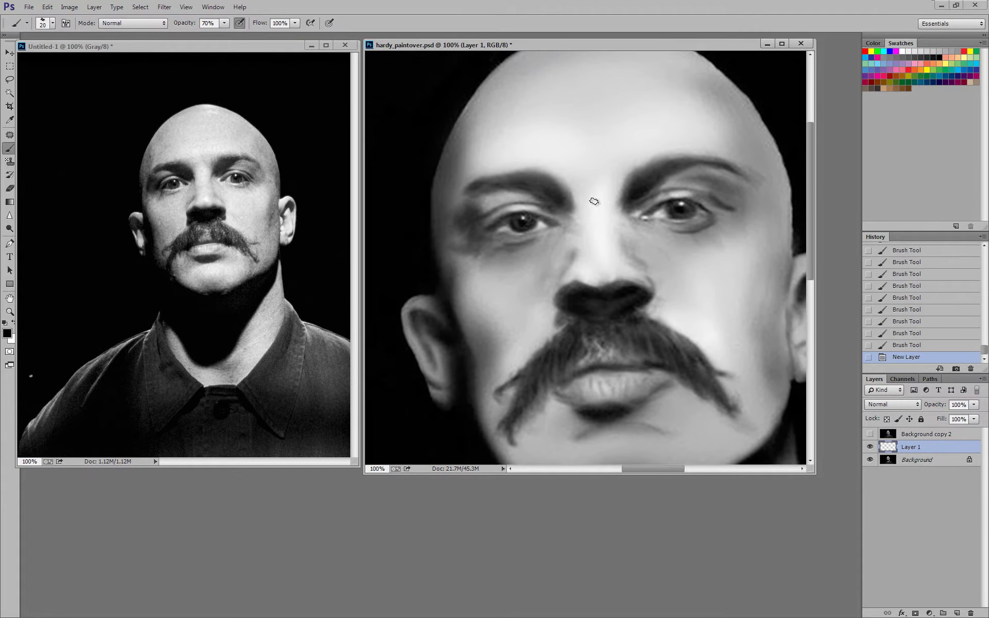
key(bracketleft)
key(bracketleft)
key(bracketleft)
key(bracketleft)
key(ctrl+minus)
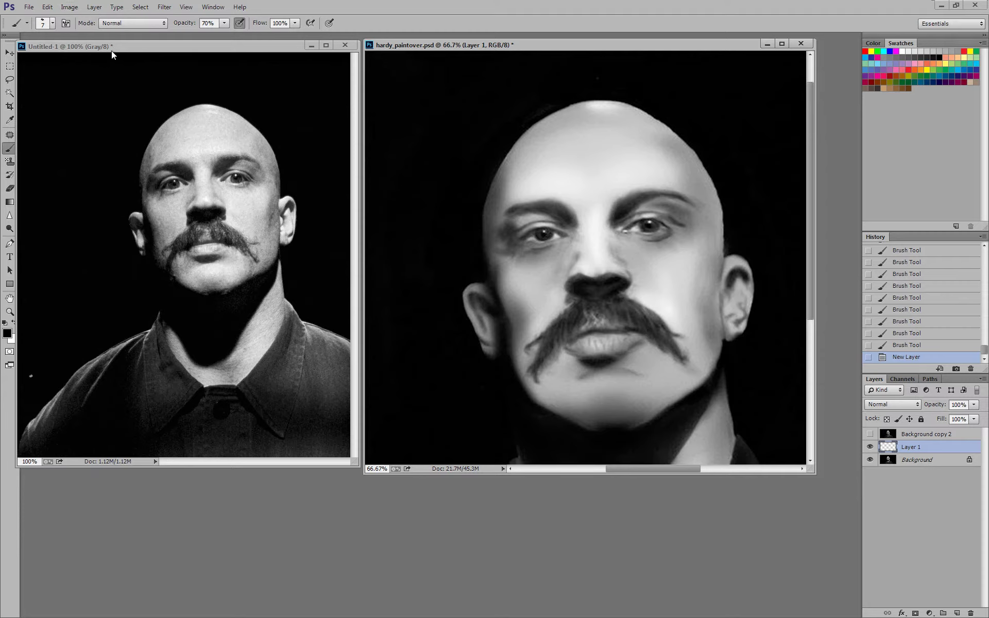
- Check the painting's pixel dimensions and resolution without changing them
click(69, 7)
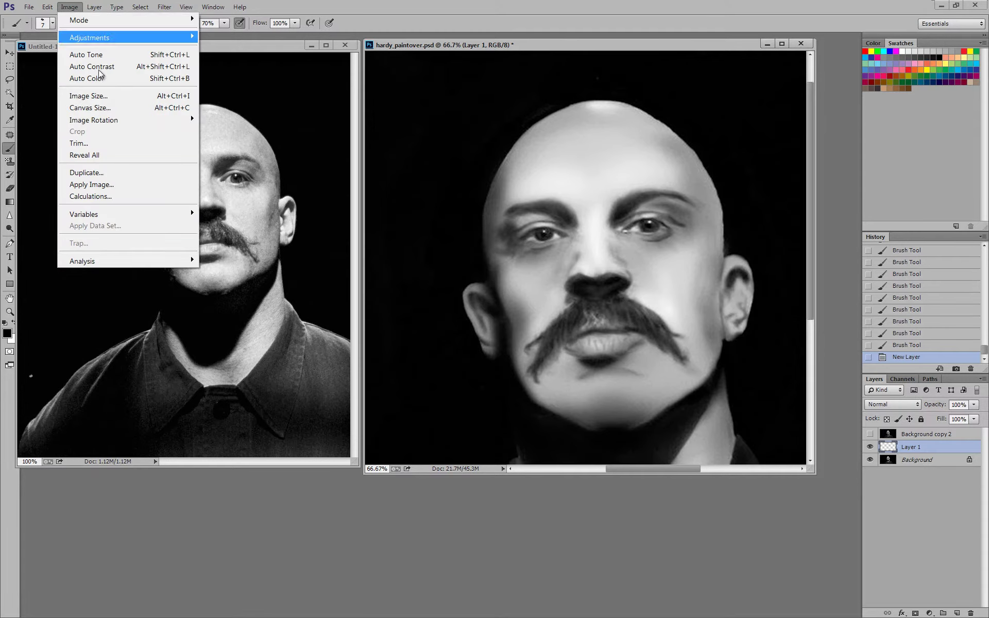
click(103, 96)
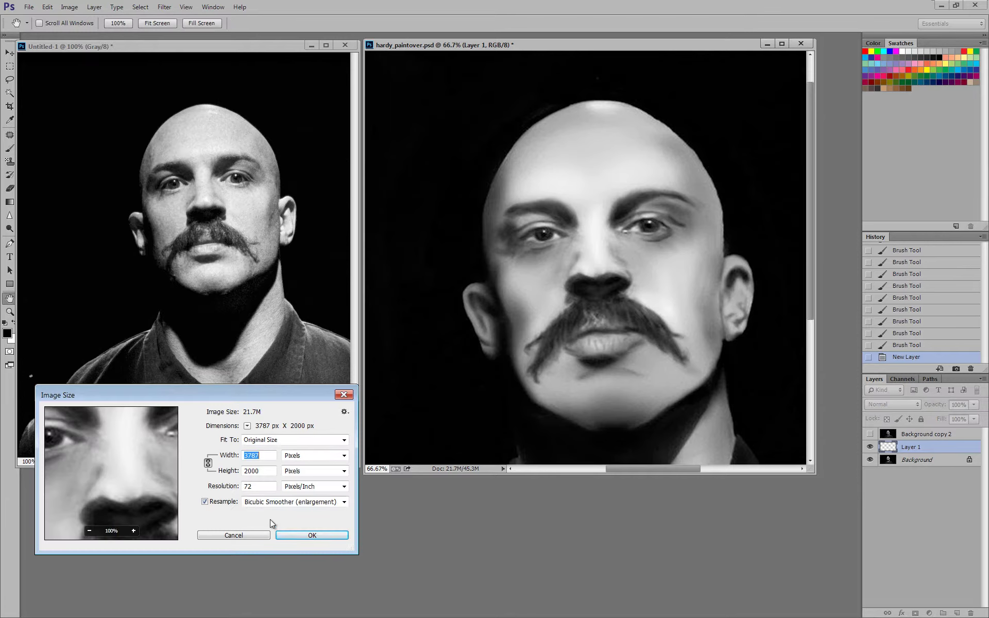
click(252, 534)
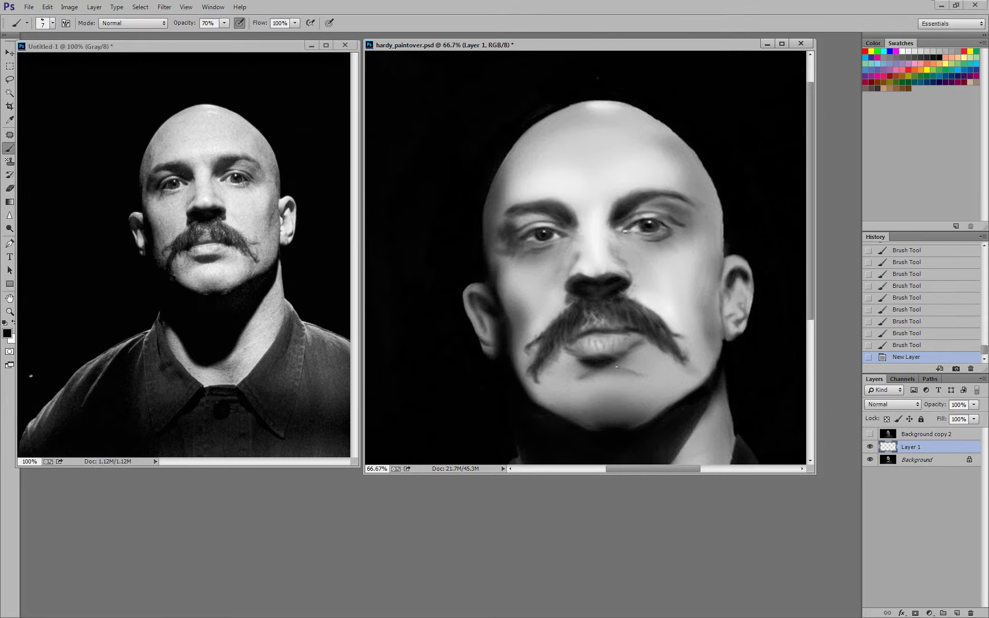
- Examine the head and the facial features of the painting at 66.7% and 100% magnification
key(ctrl+minus)
key(ctrl+plus)
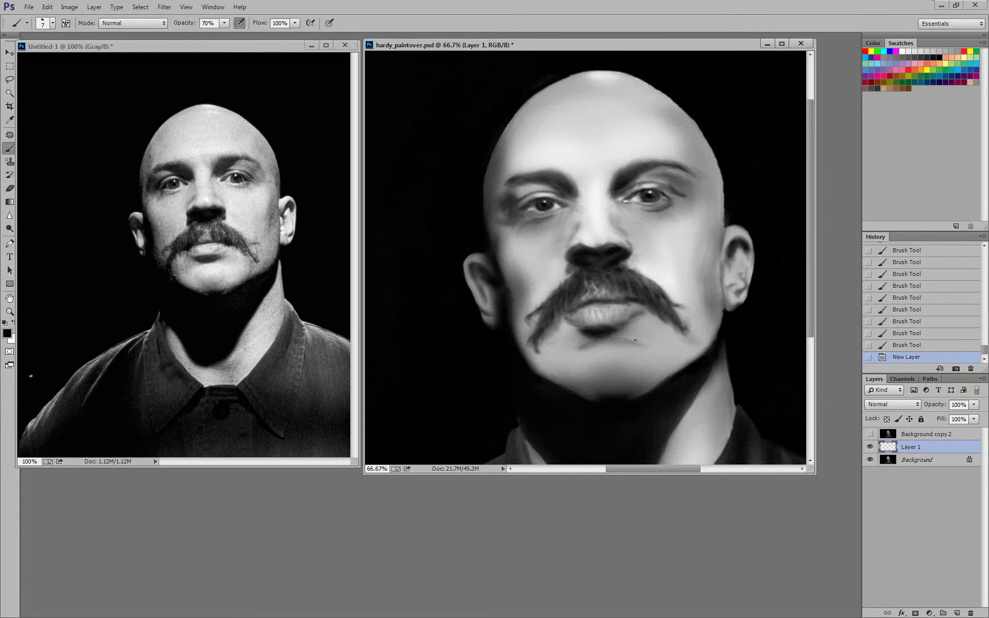
drag(705, 294, 688, 326)
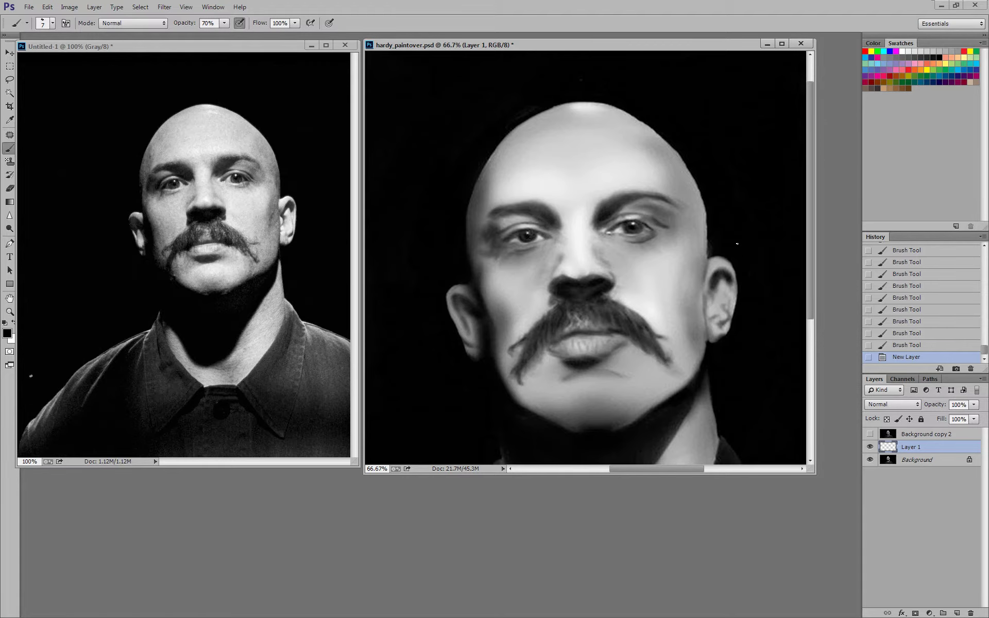
scroll(548, 221, up, 1)
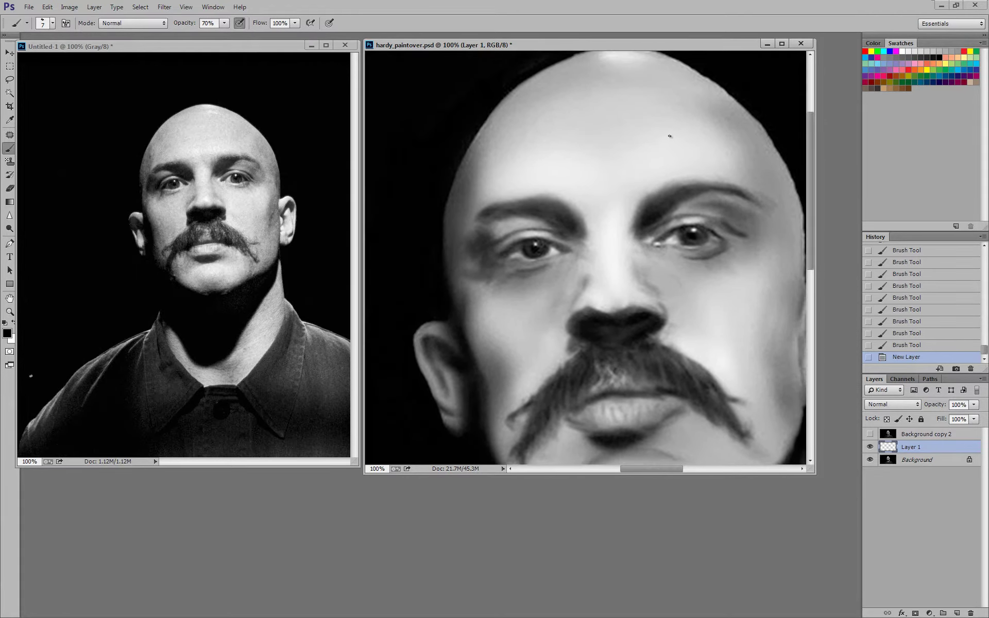
scroll(661, 180, down, 1)
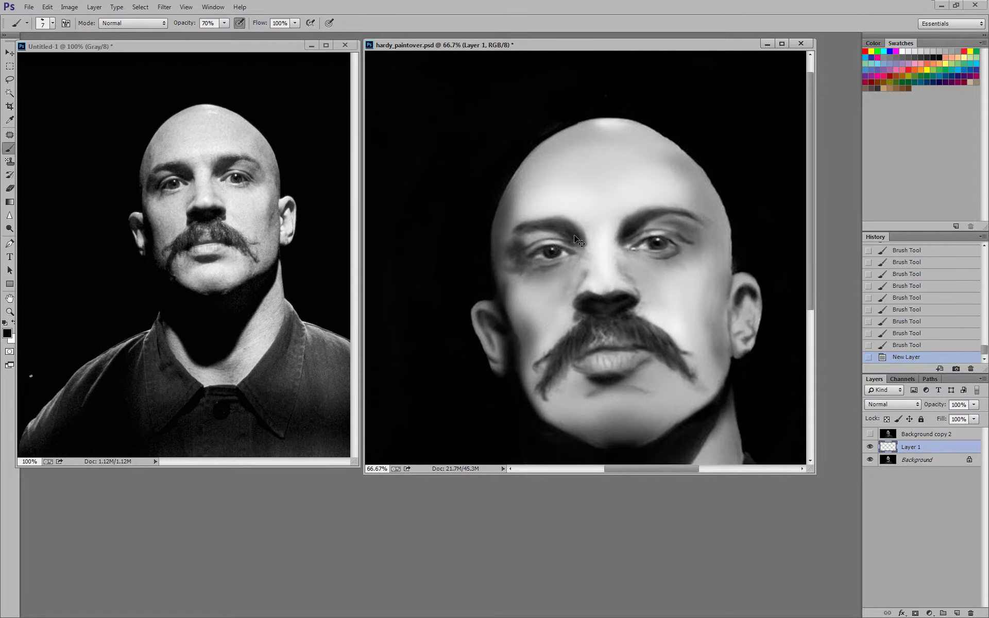
scroll(575, 236, up, 1)
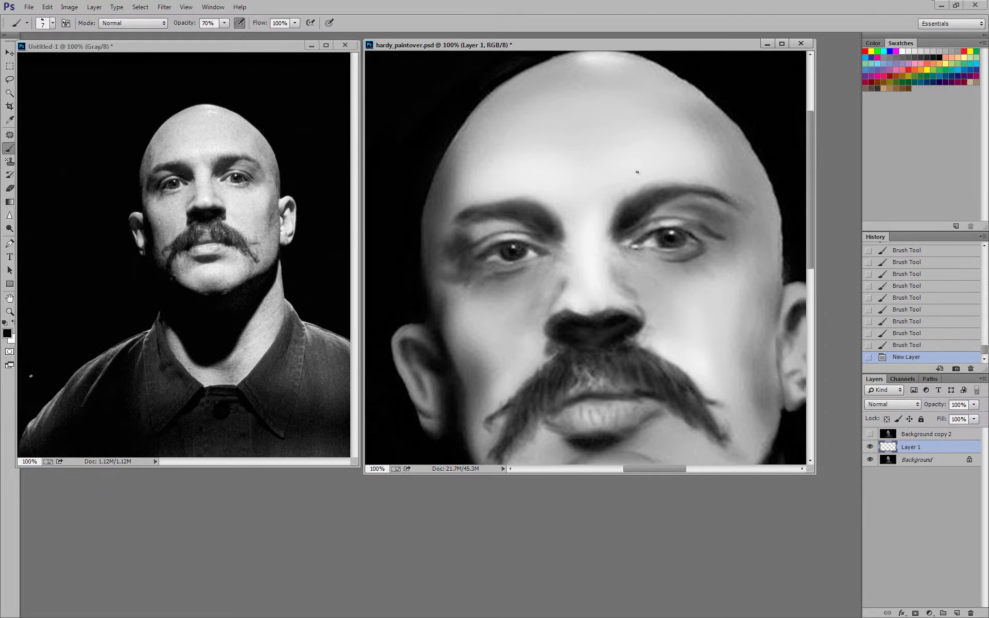
scroll(683, 156, down, 2)
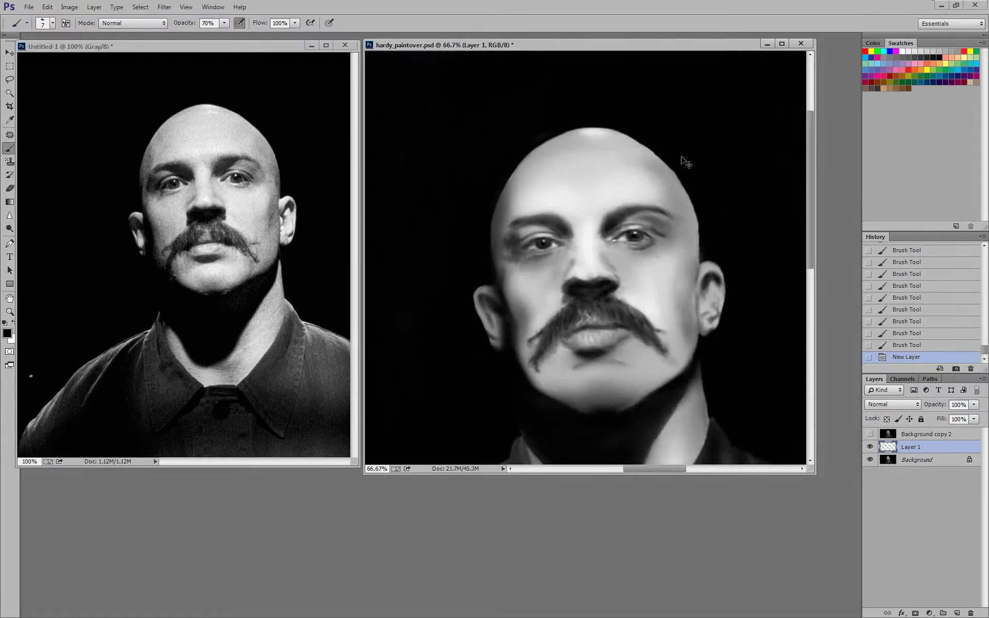
scroll(672, 163, up, 2)
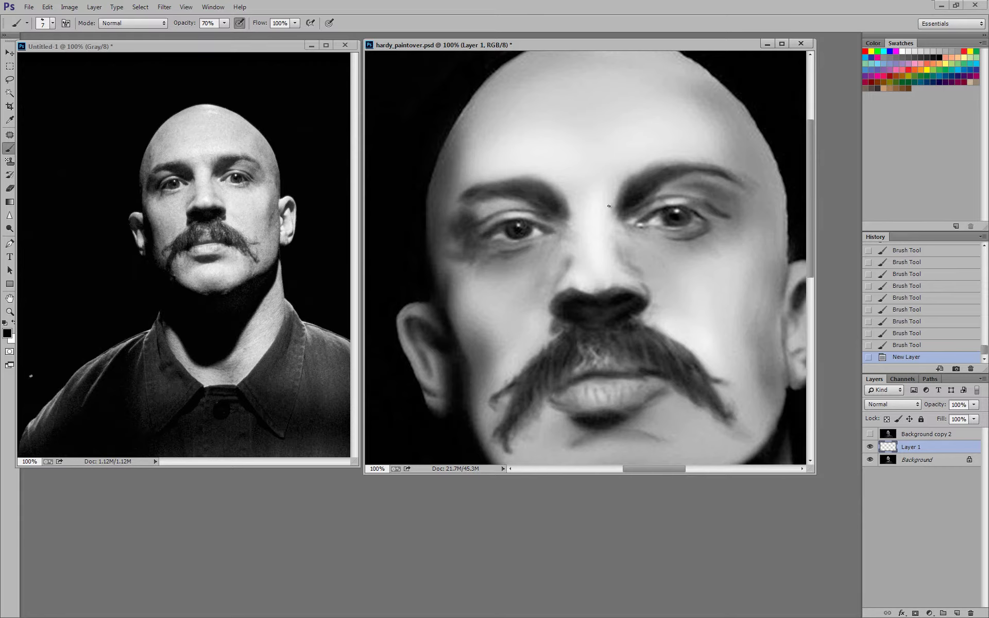
- With a size 15 brush, outline the side plane of the eye socket from the left eyebrow's outer end down to the cheekbone
key(bracketright)
key(bracketright)
click(447, 250)
click(447, 251)
drag(447, 250, 464, 253)
mouse_move(447, 251)
mouse_down()
mouse_move(458, 248)
mouse_move(449, 244)
mouse_up()
drag(461, 201, 447, 250)
mouse_move(462, 199)
mouse_down()
mouse_move(448, 250)
mouse_move(468, 253)
mouse_up()
click(469, 247)
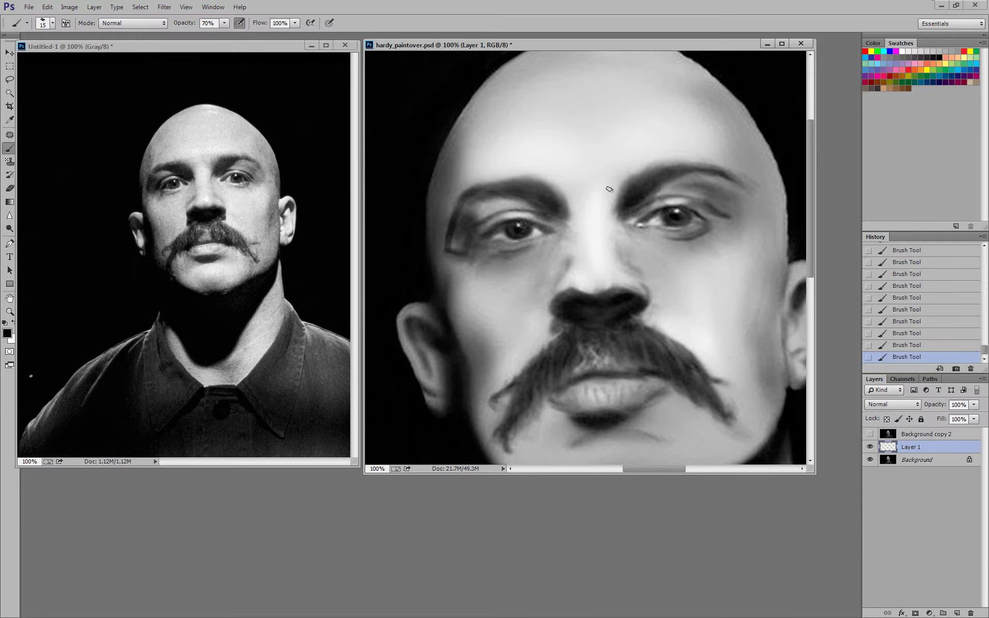
- Sketch the plane between the eyebrows, with an angular outline at the nose bridge, a line joining the brows and short hatch marks
mouse_move(577, 196)
mouse_down()
mouse_move(609, 199)
mouse_move(598, 194)
mouse_up()
mouse_move(569, 211)
mouse_down()
mouse_move(607, 194)
mouse_move(613, 205)
mouse_move(586, 175)
mouse_move(543, 180)
mouse_move(655, 166)
mouse_up()
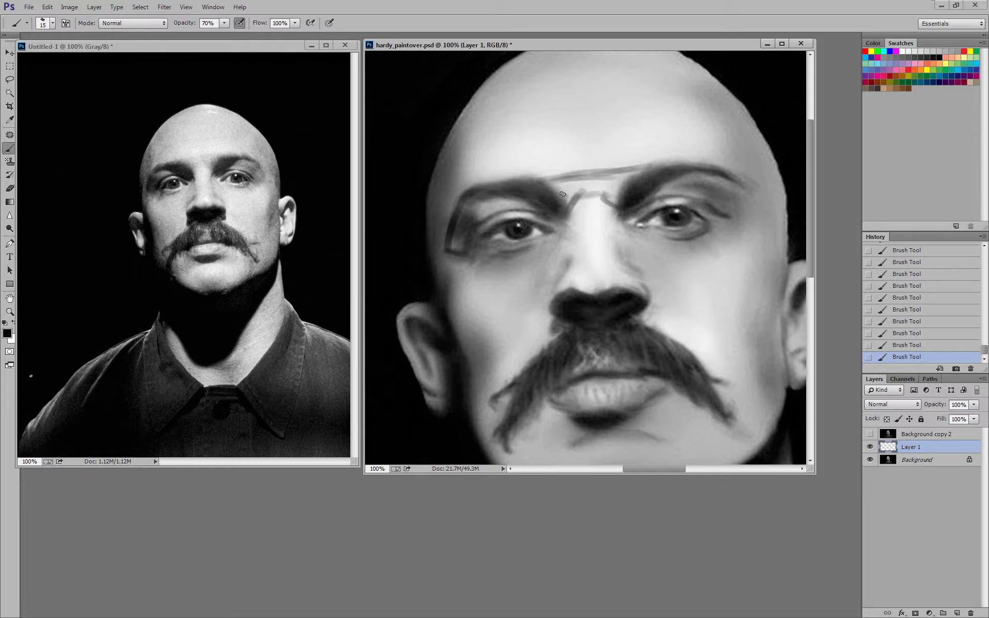
drag(565, 184, 569, 191)
drag(581, 183, 617, 177)
- Outline the brow ridge plane above both eyebrows with a line across the lower forehead, angled ends at the temples and hatch marks
drag(454, 202, 459, 184)
drag(490, 163, 632, 147)
drag(539, 158, 694, 142)
drag(605, 150, 677, 144)
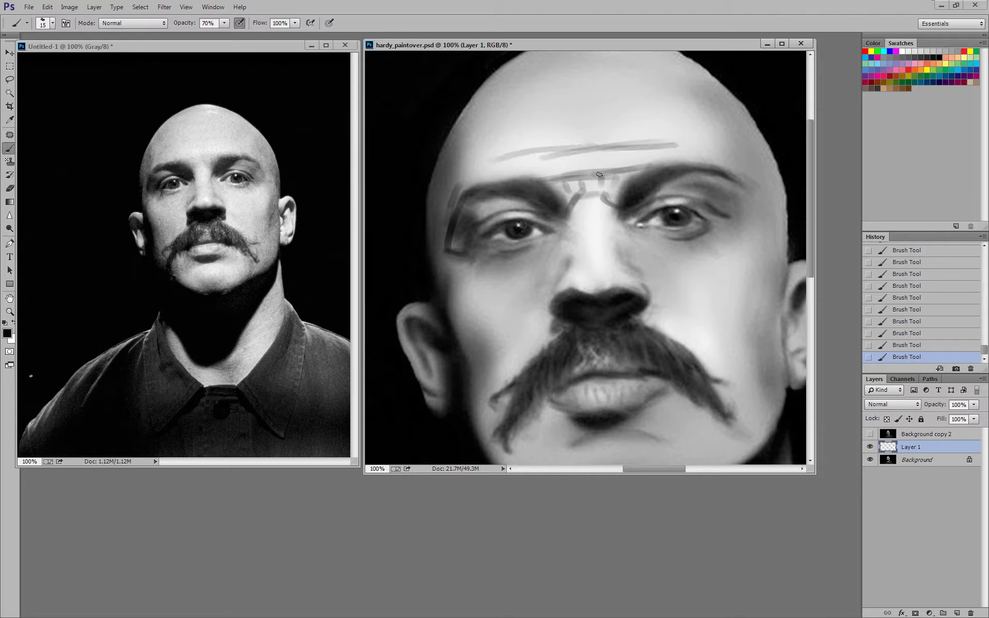
drag(458, 186, 495, 153)
drag(735, 170, 704, 142)
mouse_move(493, 177)
mouse_down()
mouse_move(532, 158)
mouse_move(637, 136)
mouse_move(597, 165)
mouse_move(590, 151)
mouse_move(657, 146)
mouse_move(650, 151)
mouse_move(702, 154)
mouse_up()
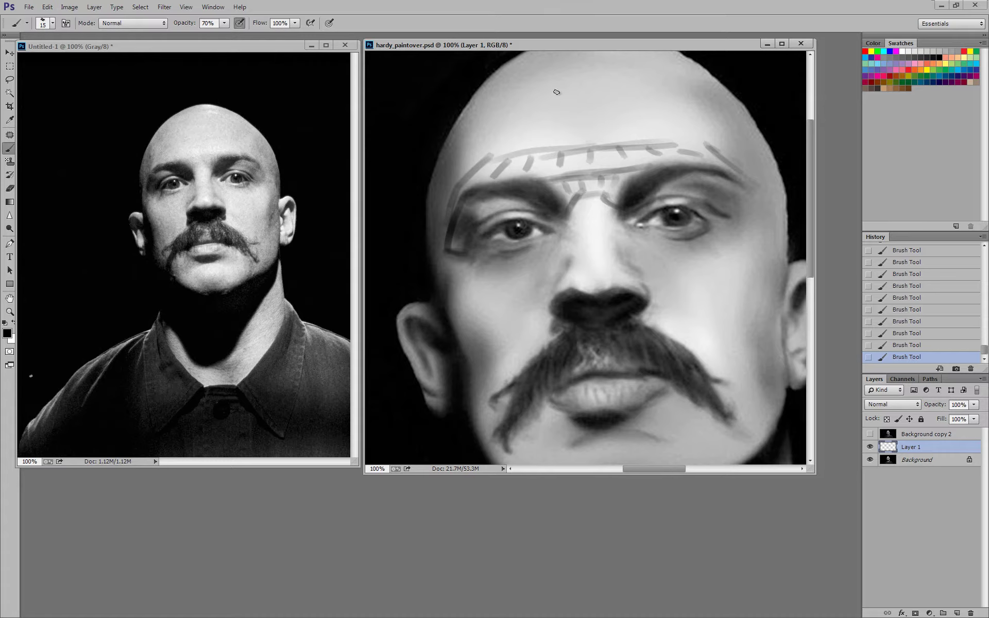
- Sketch the central forehead plane above the brow ridge with curved boundaries on both sides, and enlarge the brush to 25
mouse_move(492, 153)
mouse_down()
mouse_move(552, 135)
mouse_move(658, 131)
mouse_up()
drag(628, 134, 689, 136)
drag(694, 145, 681, 137)
mouse_move(521, 87)
mouse_down()
mouse_move(507, 115)
mouse_move(509, 97)
mouse_up()
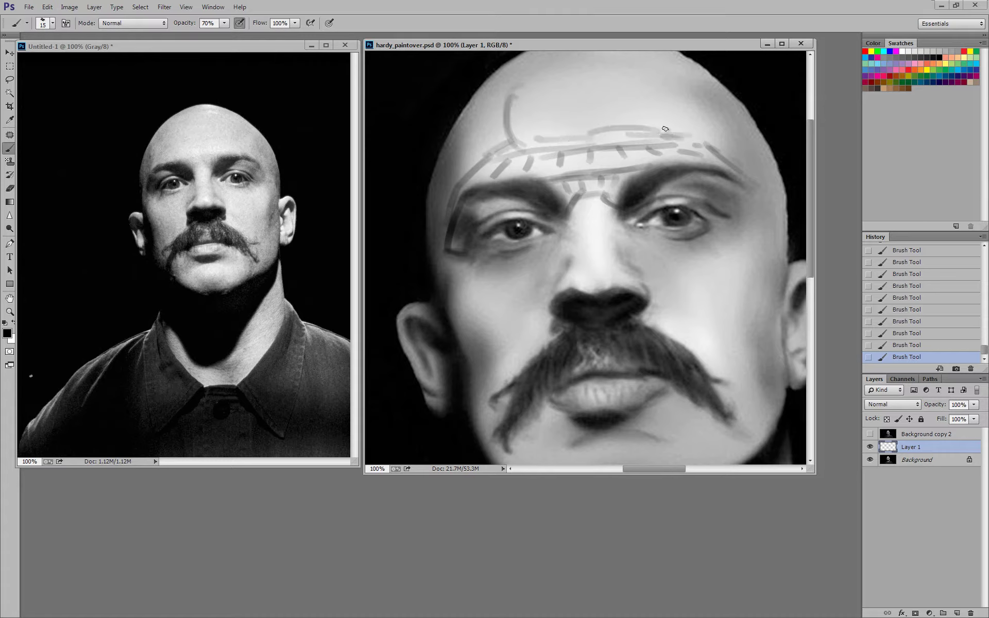
drag(629, 62, 665, 127)
key(ctrl+minus)
key(bracketright)
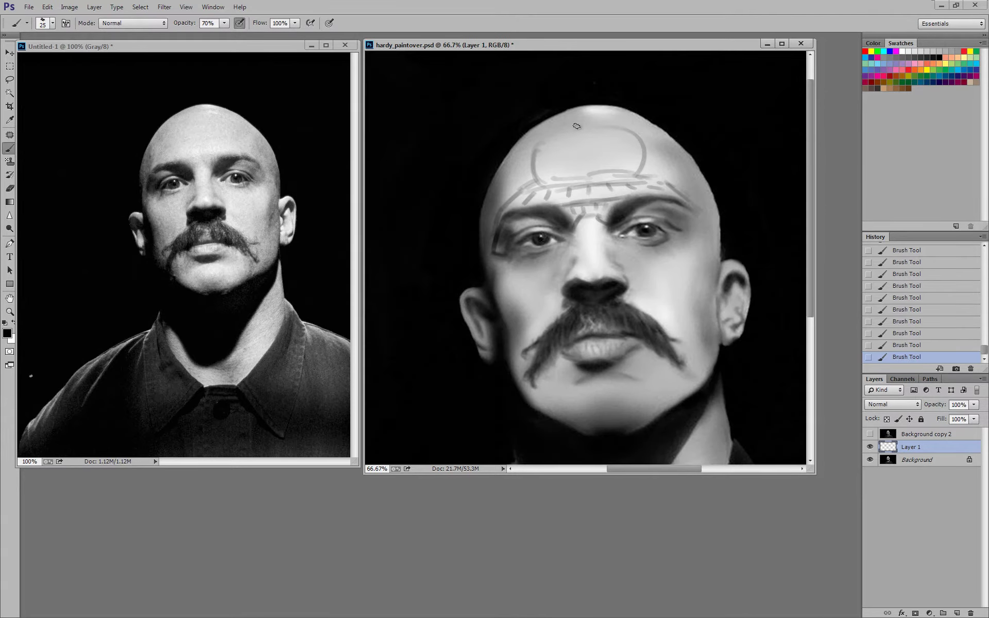
- Close the rounded outline of the central forehead plane and mark the narrow temple planes on both sides with a size 15 brush
mouse_move(613, 119)
mouse_down()
mouse_move(552, 134)
mouse_move(532, 163)
mouse_move(558, 126)
mouse_move(644, 178)
mouse_up()
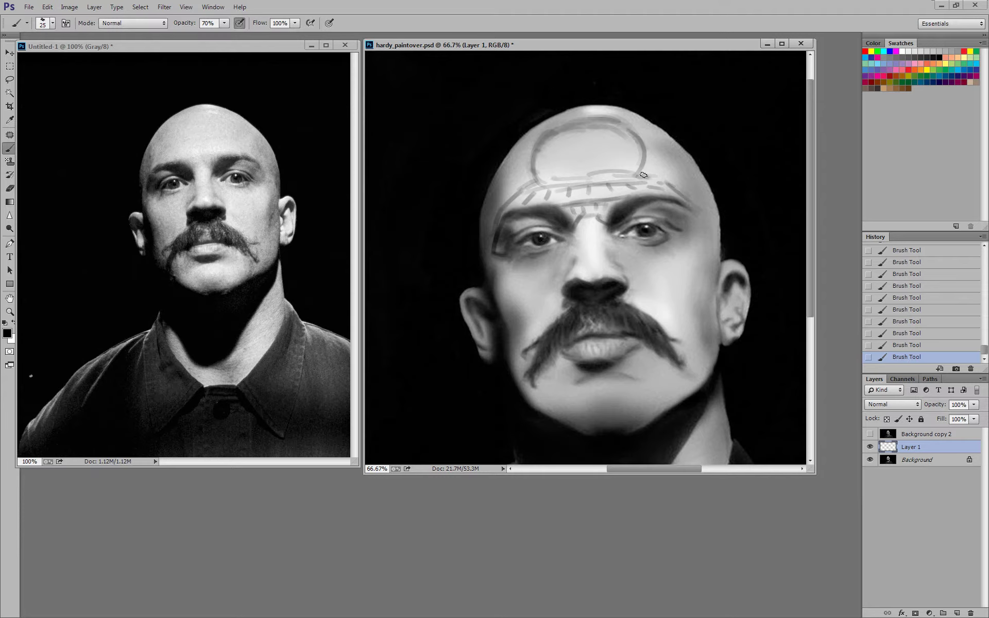
key(bracketleft)
mouse_move(494, 186)
mouse_down()
mouse_move(487, 219)
mouse_move(501, 178)
mouse_up()
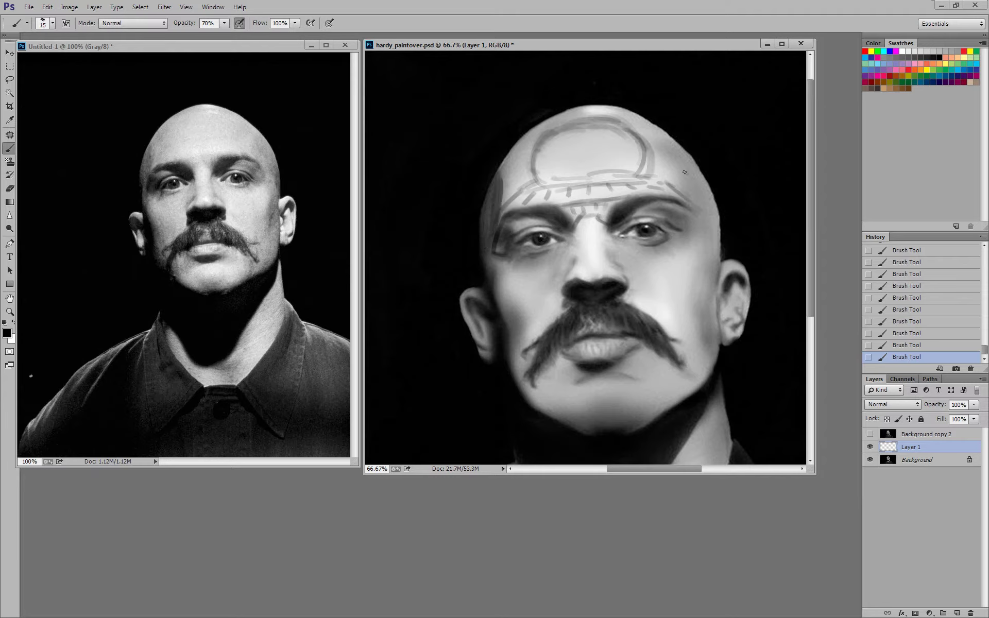
mouse_move(704, 216)
mouse_down()
mouse_move(680, 175)
mouse_move(707, 209)
mouse_up()
- Outline the lower eye socket planes beneath both eyes, adding the angular outer corner and the inner edges toward the nose
key(ctrl+plus)
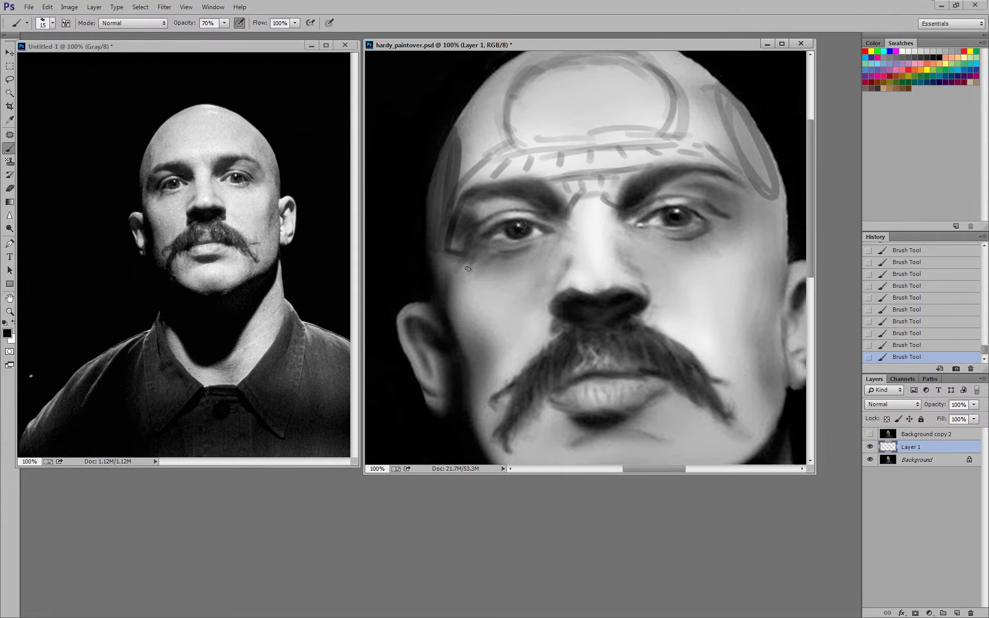
mouse_move(475, 276)
mouse_down()
mouse_move(456, 268)
mouse_move(491, 257)
mouse_move(512, 281)
mouse_move(486, 270)
mouse_move(544, 266)
mouse_up()
mouse_move(735, 220)
mouse_down()
mouse_move(729, 186)
mouse_move(746, 212)
mouse_move(736, 228)
mouse_move(751, 233)
mouse_move(722, 245)
mouse_up()
drag(676, 249, 638, 236)
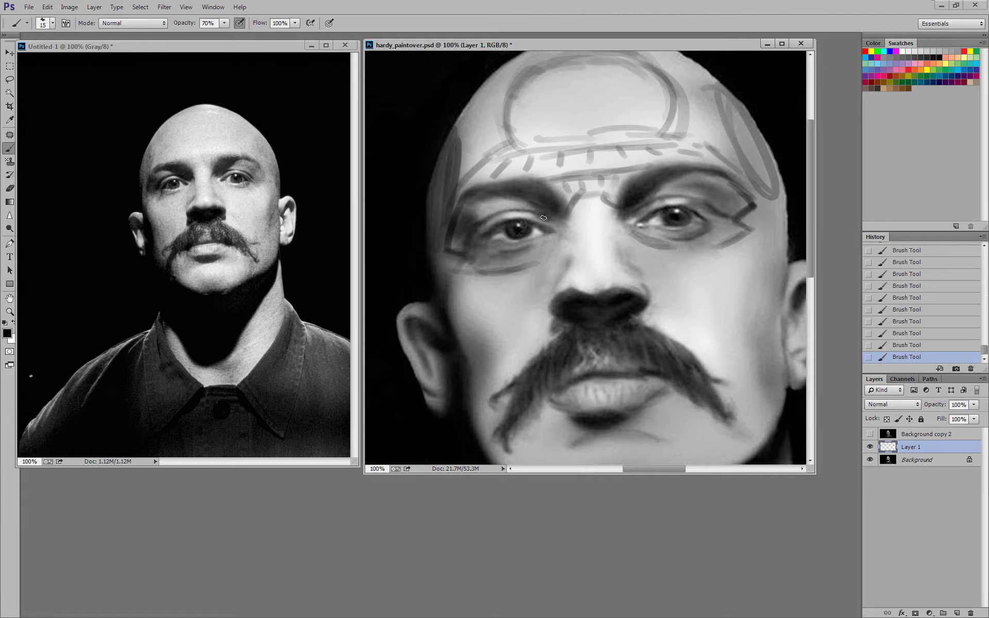
mouse_move(544, 217)
mouse_down()
mouse_move(654, 209)
mouse_move(623, 219)
mouse_move(631, 210)
mouse_move(566, 203)
mouse_move(542, 233)
mouse_move(548, 252)
mouse_move(557, 242)
mouse_move(539, 262)
mouse_up()
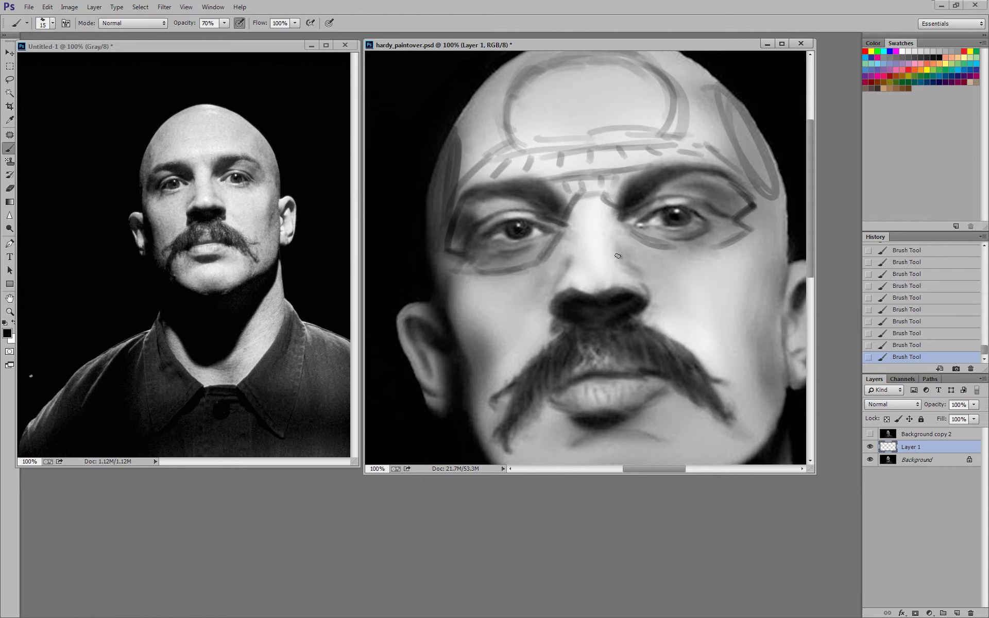
drag(622, 230, 655, 251)
- With a size 10 brush, outline the nose's side planes, narrow bridge plane, tip and nostril wings
key(bracketleft)
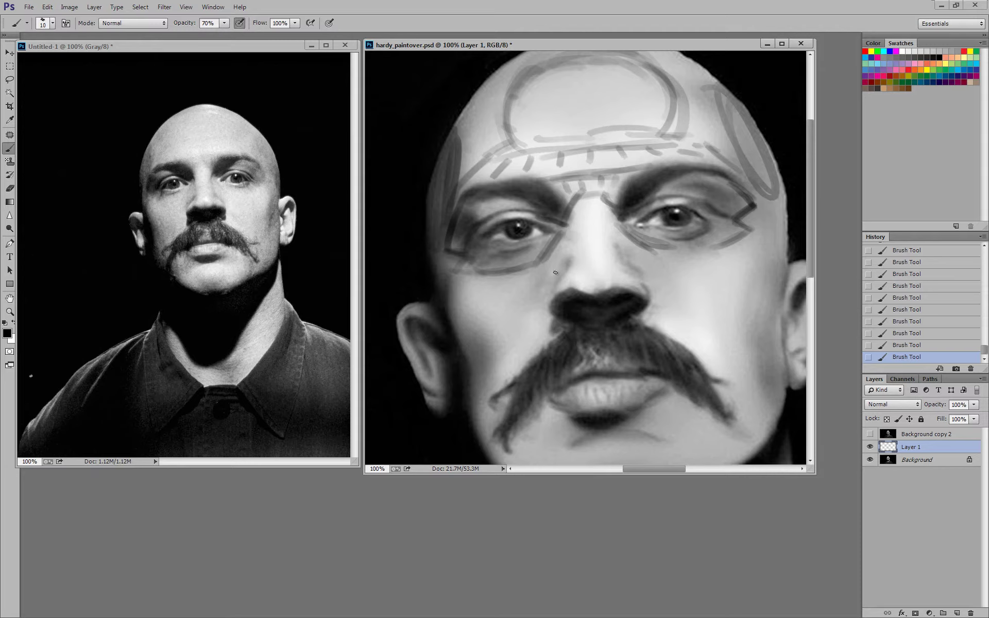
mouse_move(548, 266)
mouse_down()
mouse_move(567, 227)
mouse_move(550, 293)
mouse_up()
drag(639, 251, 649, 286)
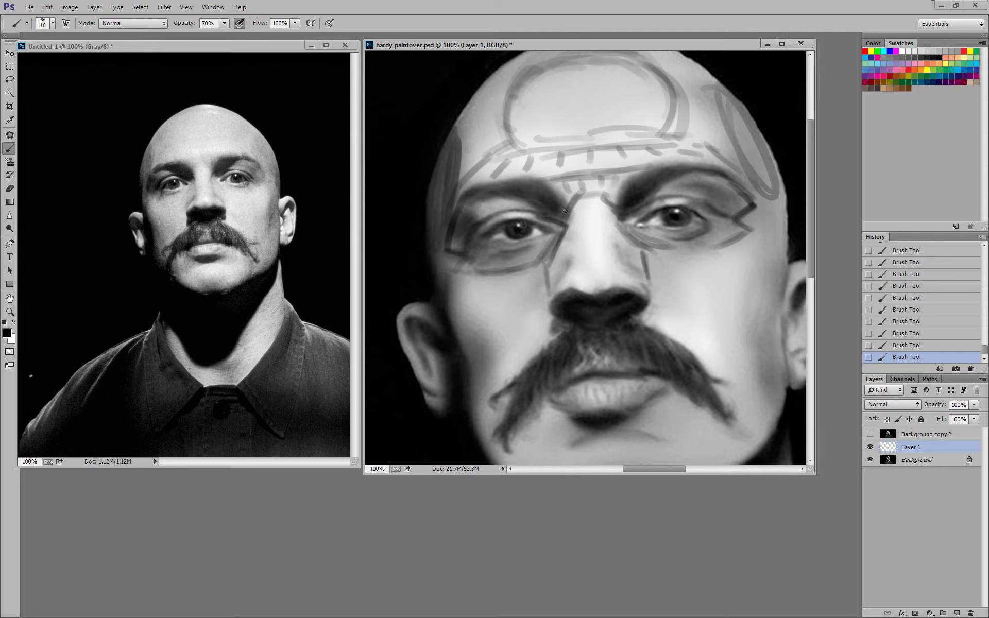
mouse_move(572, 216)
mouse_down()
mouse_move(569, 245)
mouse_move(612, 221)
mouse_move(586, 207)
mouse_move(585, 219)
mouse_move(605, 216)
mouse_move(621, 245)
mouse_move(612, 219)
mouse_move(582, 243)
mouse_move(564, 240)
mouse_move(570, 247)
mouse_move(577, 212)
mouse_move(616, 214)
mouse_move(622, 239)
mouse_move(603, 228)
mouse_move(576, 249)
mouse_move(585, 244)
mouse_move(579, 232)
mouse_move(612, 241)
mouse_move(602, 258)
mouse_move(580, 264)
mouse_move(613, 261)
mouse_move(618, 273)
mouse_move(604, 258)
mouse_move(547, 307)
mouse_up()
drag(619, 267, 648, 288)
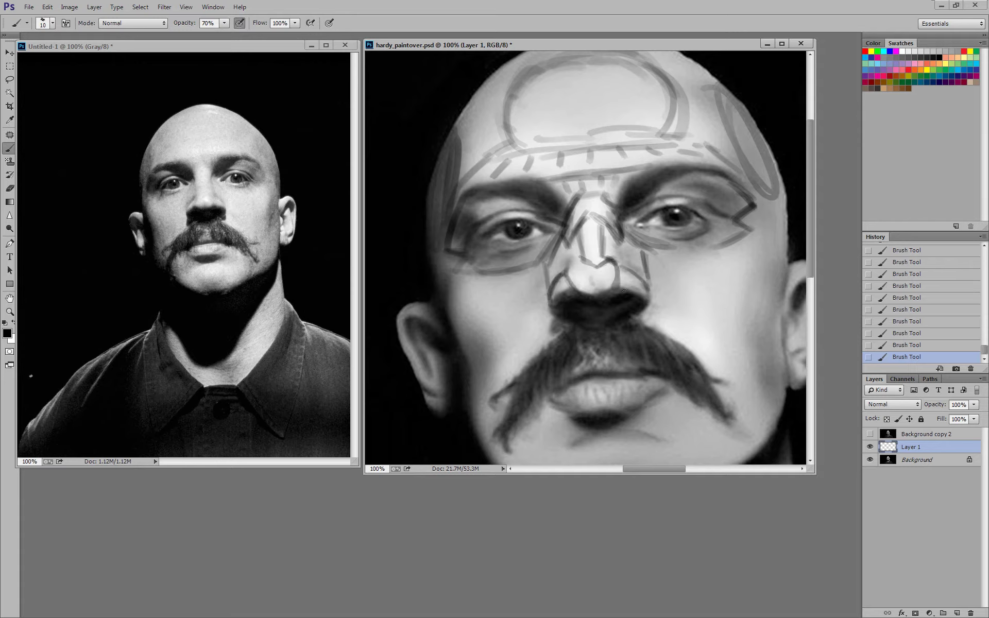
mouse_move(567, 264)
mouse_down()
mouse_move(622, 242)
mouse_move(616, 258)
mouse_move(579, 256)
mouse_move(581, 246)
mouse_move(571, 269)
mouse_up()
drag(614, 239, 610, 259)
- Check the nose and mouth closely in the reference photo, and outline the rounded muzzle plane around the moustache and mouth in the painting
click(204, 173)
scroll(206, 191, up, 2)
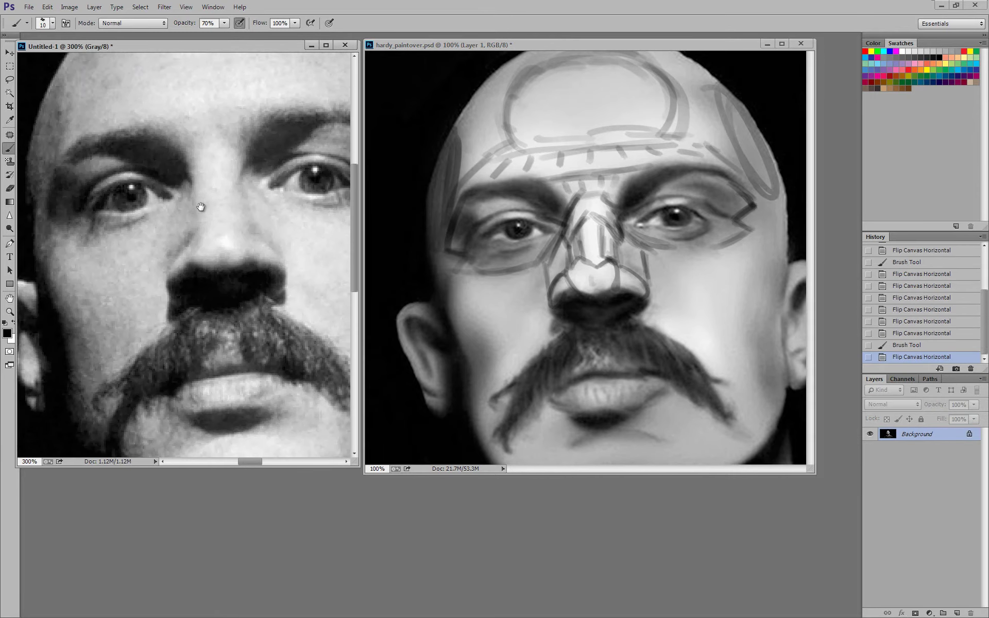
scroll(196, 219, down, 1)
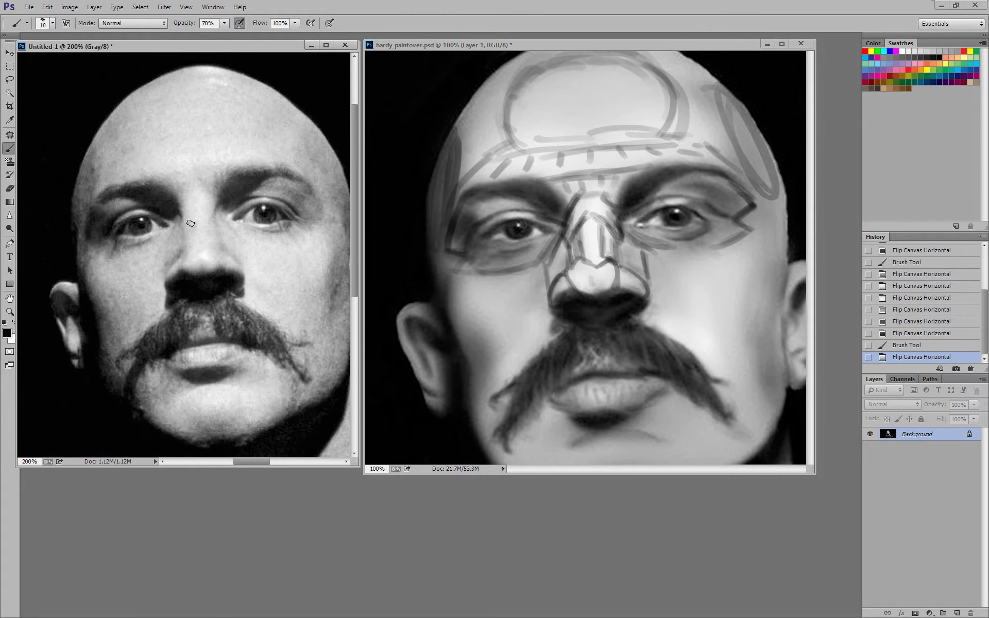
scroll(313, 202, down, 1)
click(673, 332)
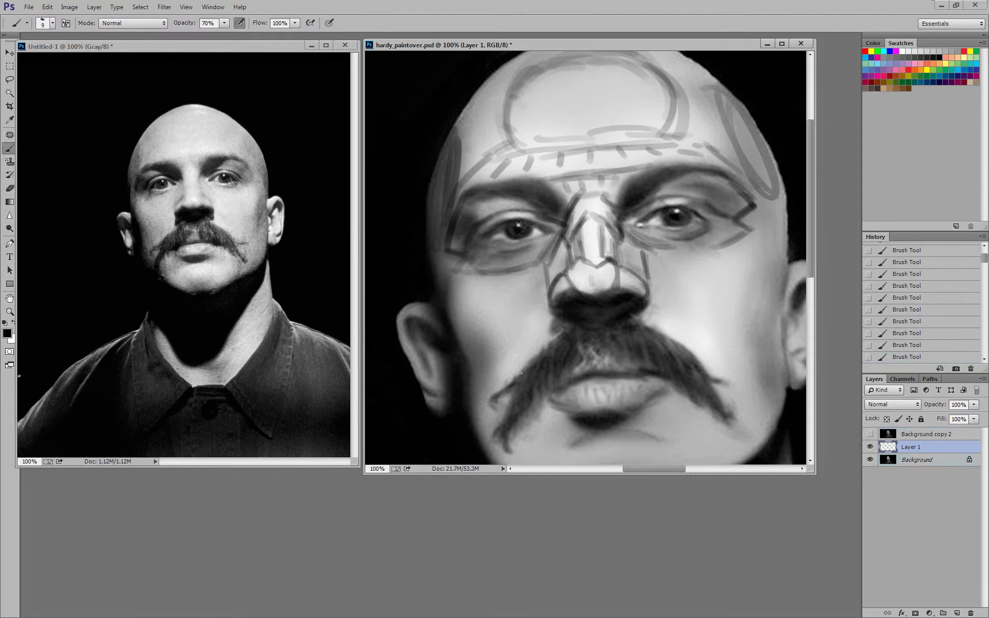
key(])
mouse_move(513, 382)
mouse_down()
mouse_move(520, 346)
mouse_move(556, 313)
mouse_up()
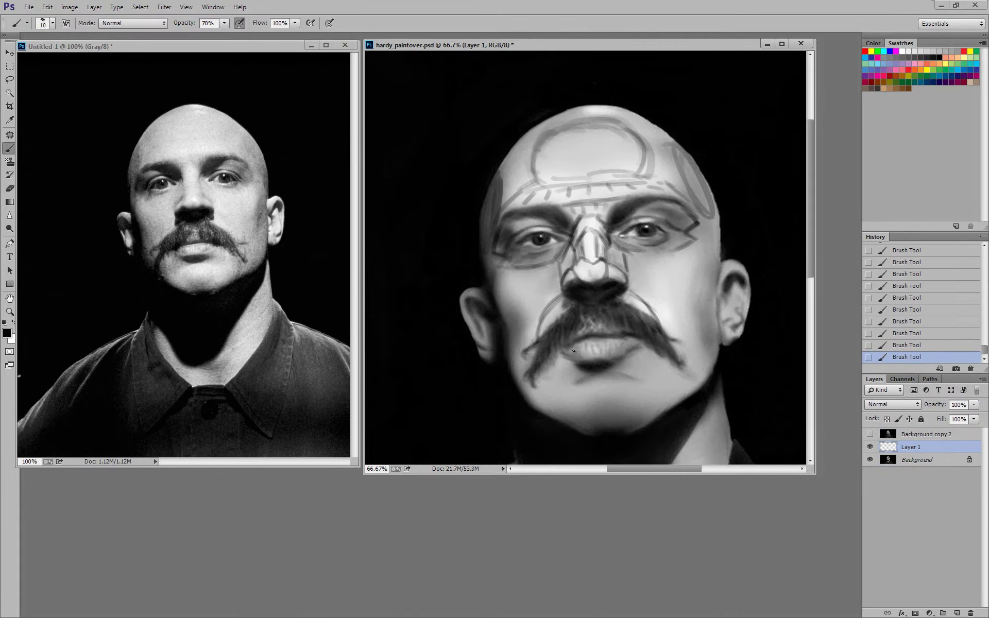
key(ctrl+minus)
mouse_move(537, 334)
mouse_down()
mouse_move(554, 376)
mouse_move(571, 384)
mouse_up()
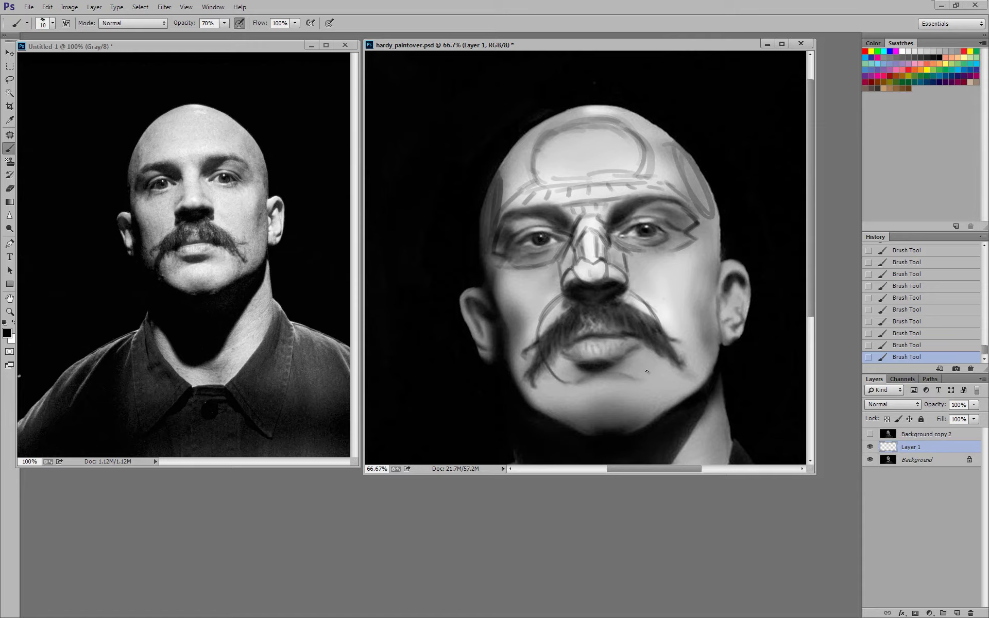
mouse_move(640, 381)
mouse_down()
mouse_move(663, 357)
mouse_move(652, 321)
mouse_up()
mouse_move(618, 382)
mouse_down()
mouse_move(641, 381)
mouse_move(608, 381)
mouse_up()
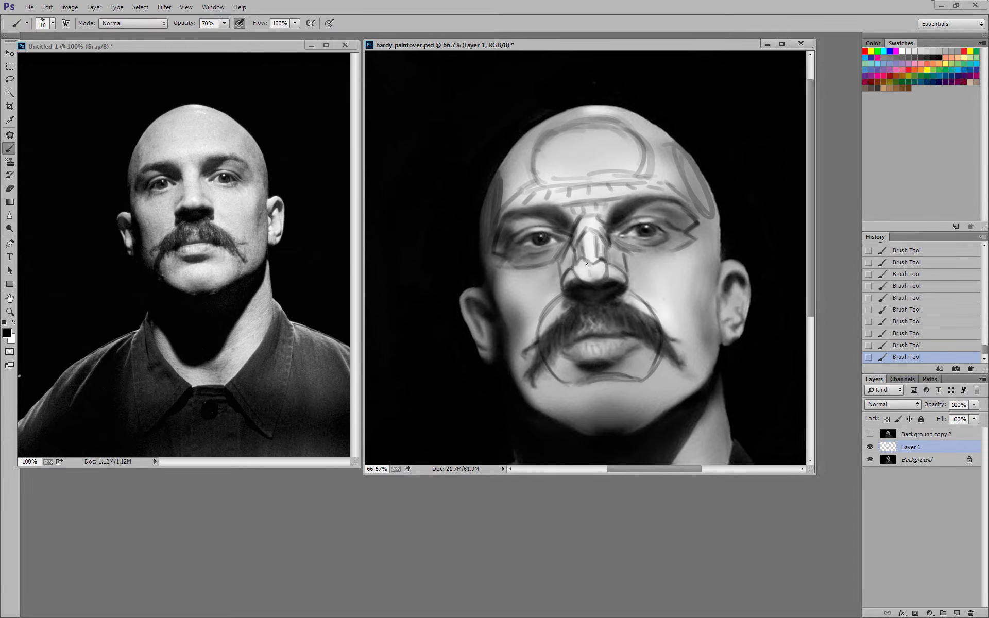
- Reinforce the muzzle outline with a second line and draw the dark curved line separating the lips
key(ctrl+plus)
drag(677, 193, 674, 173)
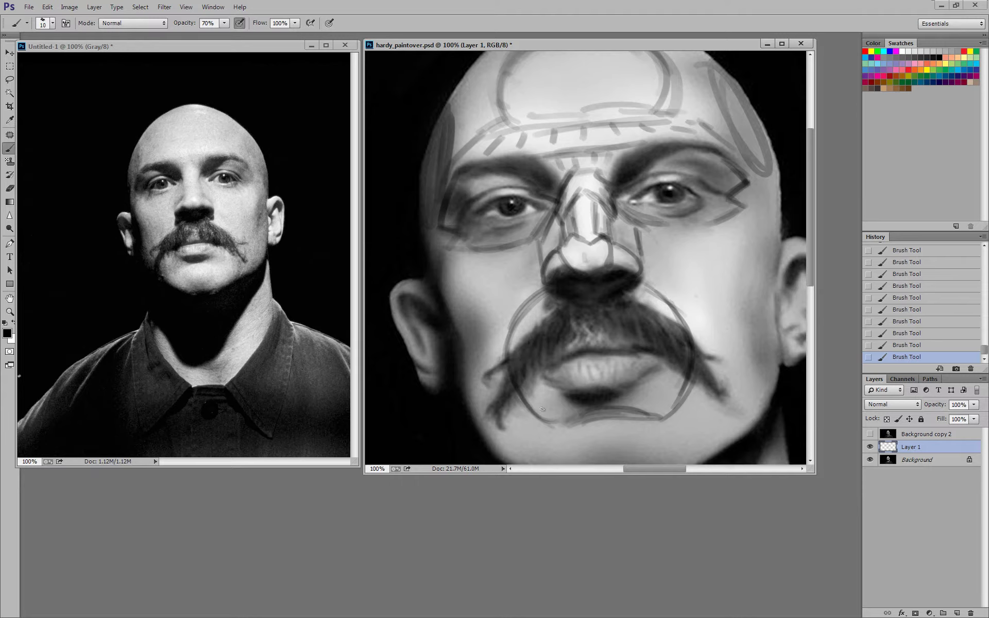
mouse_move(652, 416)
mouse_down()
mouse_move(683, 377)
mouse_move(678, 329)
mouse_up()
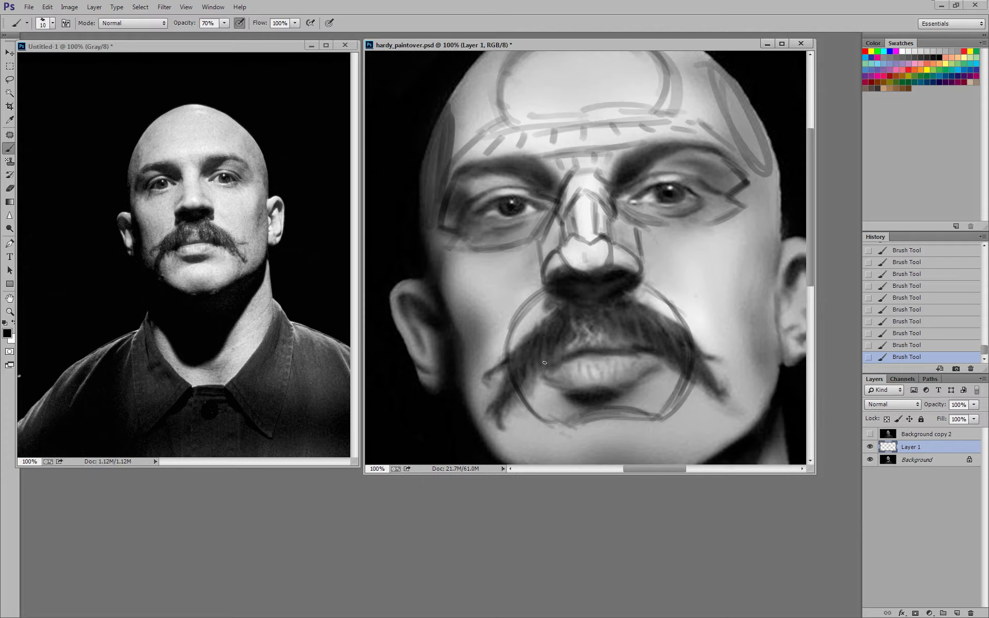
mouse_move(532, 369)
mouse_down()
mouse_move(636, 349)
mouse_move(672, 359)
mouse_move(601, 345)
mouse_move(528, 367)
mouse_up()
mouse_move(643, 351)
mouse_down()
mouse_move(545, 355)
mouse_move(639, 352)
mouse_up()
mouse_move(639, 352)
mouse_down()
mouse_move(568, 367)
mouse_move(621, 328)
mouse_move(683, 344)
mouse_up()
- Try outlining the lip planes with curved strokes across the mouth and moustache, and undo those strokes
mouse_move(518, 365)
mouse_down()
mouse_move(637, 338)
mouse_move(681, 357)
mouse_move(672, 360)
mouse_up()
mouse_move(608, 365)
mouse_down()
mouse_move(685, 354)
mouse_move(646, 359)
mouse_up()
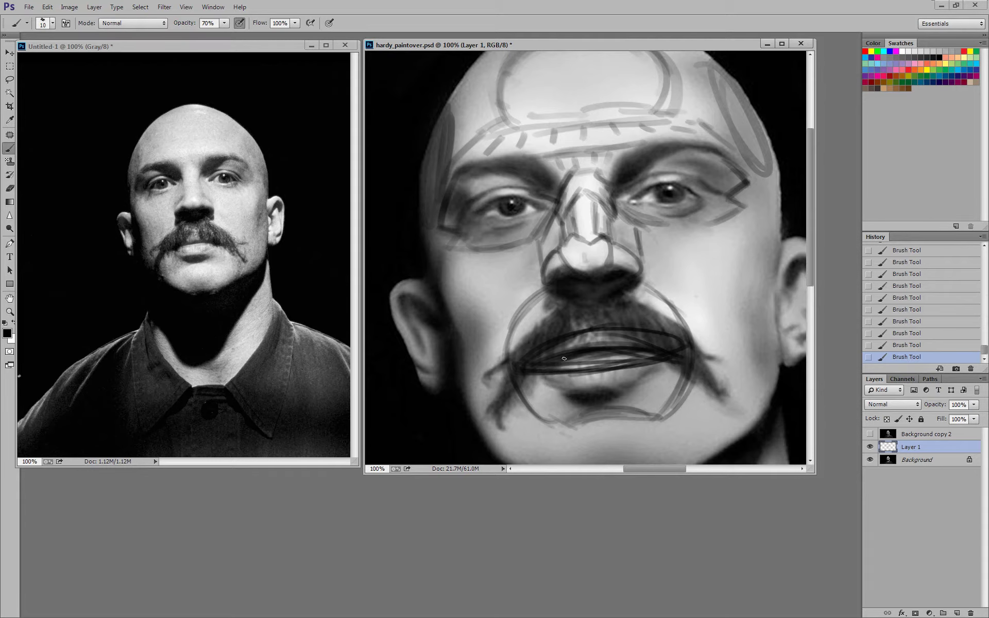
drag(564, 358, 657, 334)
key(ctrl+alt+z)
key(ctrl+alt+z)
key(ctrl+alt+z)
key(ctrl+alt+z)
key(ctrl+alt+z)
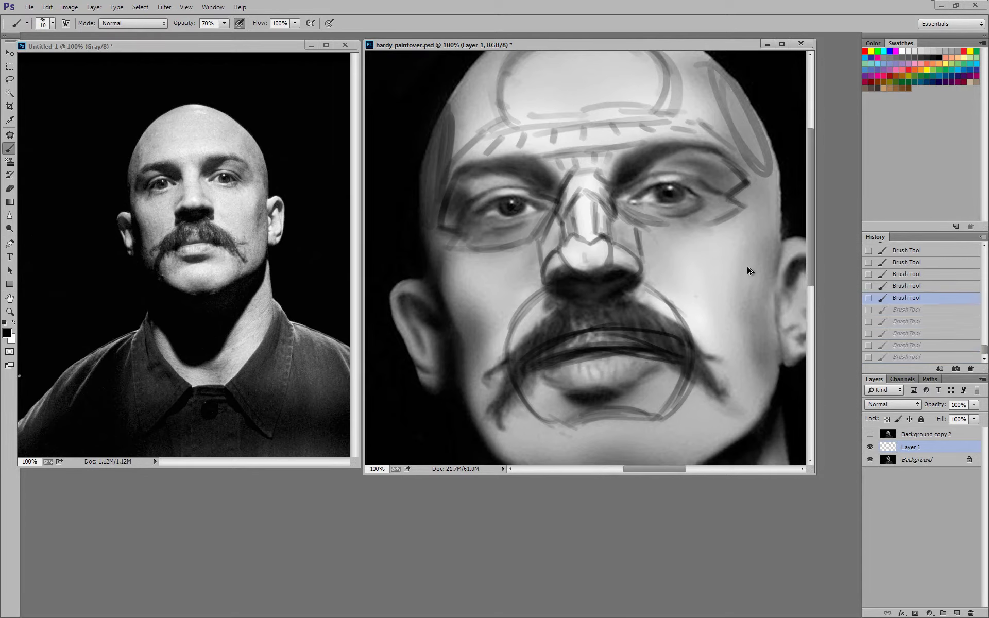
key(ctrl+alt+z)
key(ctrl+alt+z)
key(ctrl+alt+z)
key(ctrl+alt+z)
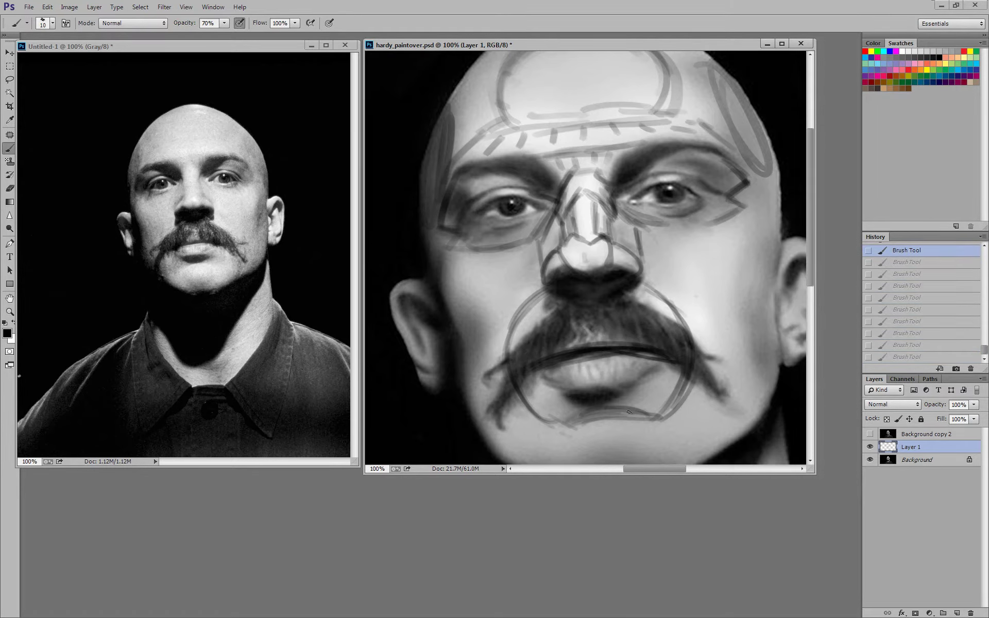
- With a size 20 brush, draw an oval chin plane below the muzzle and curved planes flanking it toward the jaw
key(ctrl+minus)
key(bracketright)
key(bracketright)
mouse_move(600, 367)
mouse_down()
mouse_move(585, 412)
mouse_move(616, 387)
mouse_move(535, 369)
mouse_move(537, 388)
mouse_move(562, 402)
mouse_up()
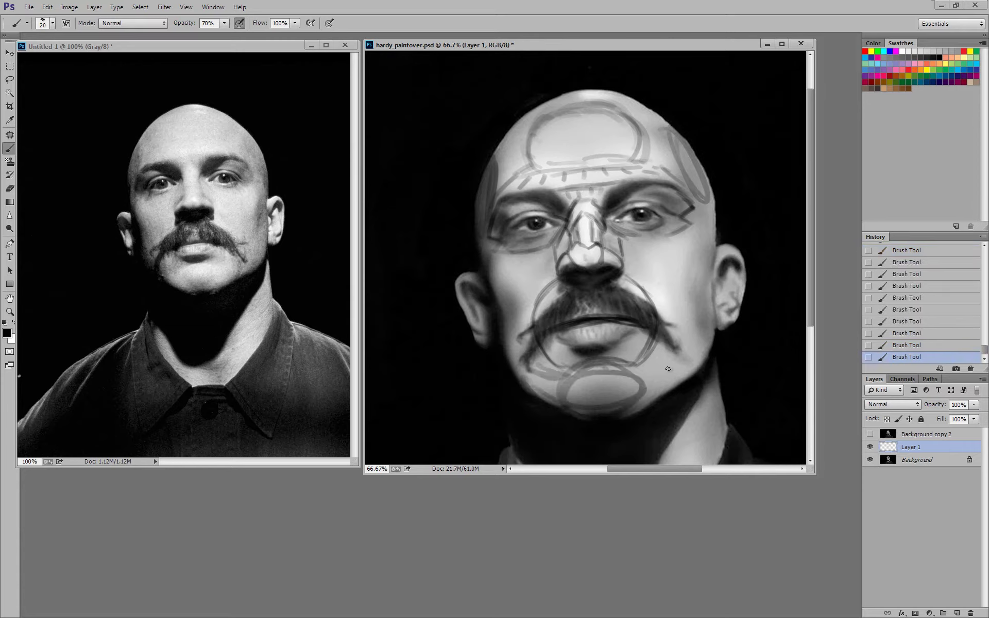
mouse_move(637, 379)
mouse_down()
mouse_move(670, 368)
mouse_move(661, 397)
mouse_up()
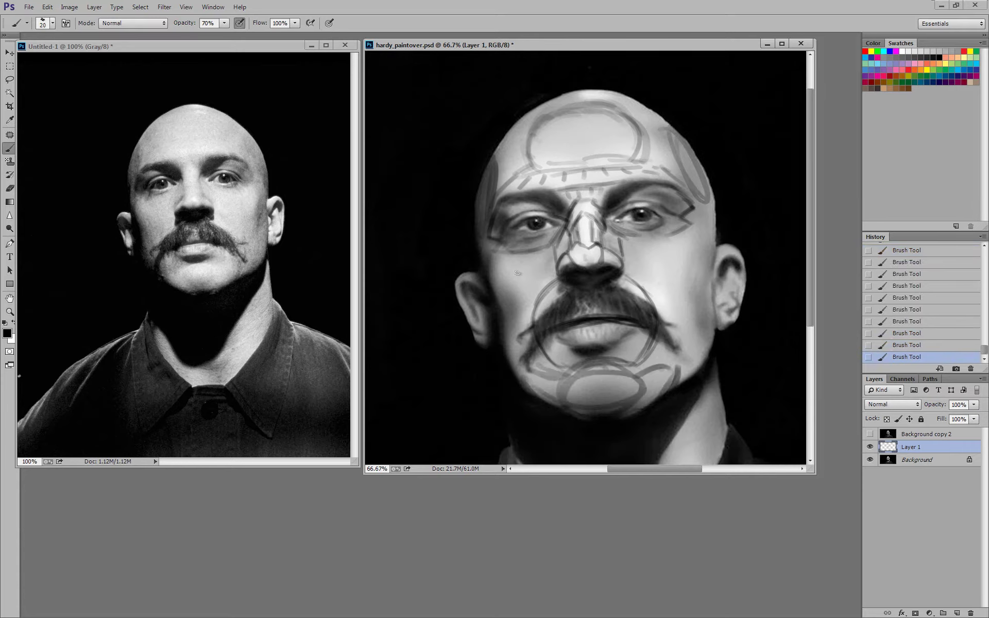
- Outline the cheekbone planes below both eyes with a size 15 brush, with diagonal strokes running from the nose side toward the ears
key(ctrl+plus)
key(bracketleft)
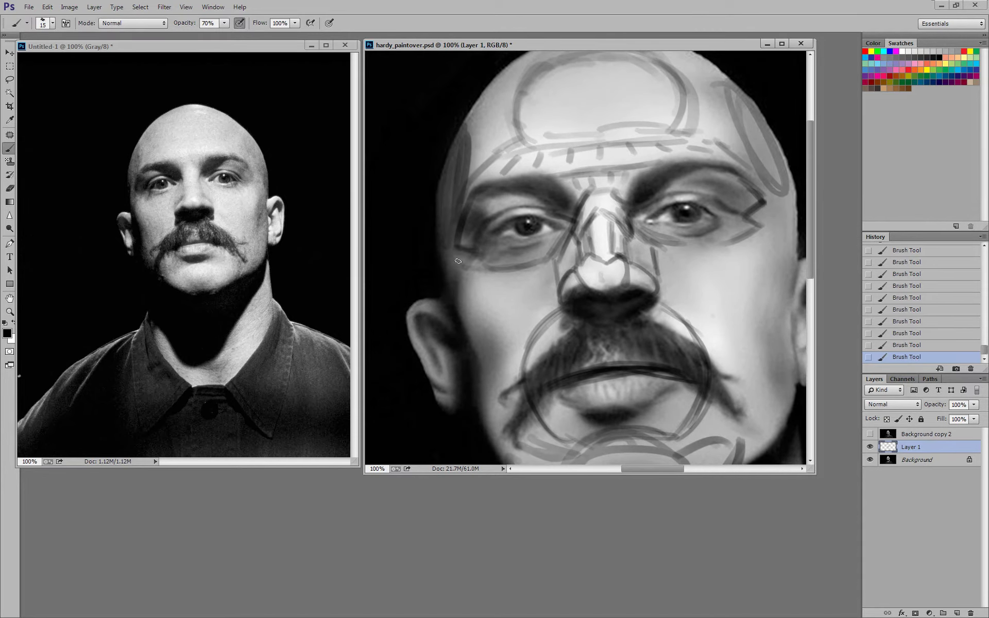
mouse_move(458, 261)
mouse_down()
mouse_move(457, 309)
mouse_move(473, 323)
mouse_move(529, 277)
mouse_up()
mouse_move(452, 266)
mouse_down()
mouse_move(474, 322)
mouse_move(458, 306)
mouse_move(506, 303)
mouse_move(509, 320)
mouse_move(542, 275)
mouse_up()
mouse_move(700, 273)
mouse_down()
mouse_move(654, 285)
mouse_move(696, 307)
mouse_up()
drag(650, 282, 697, 310)
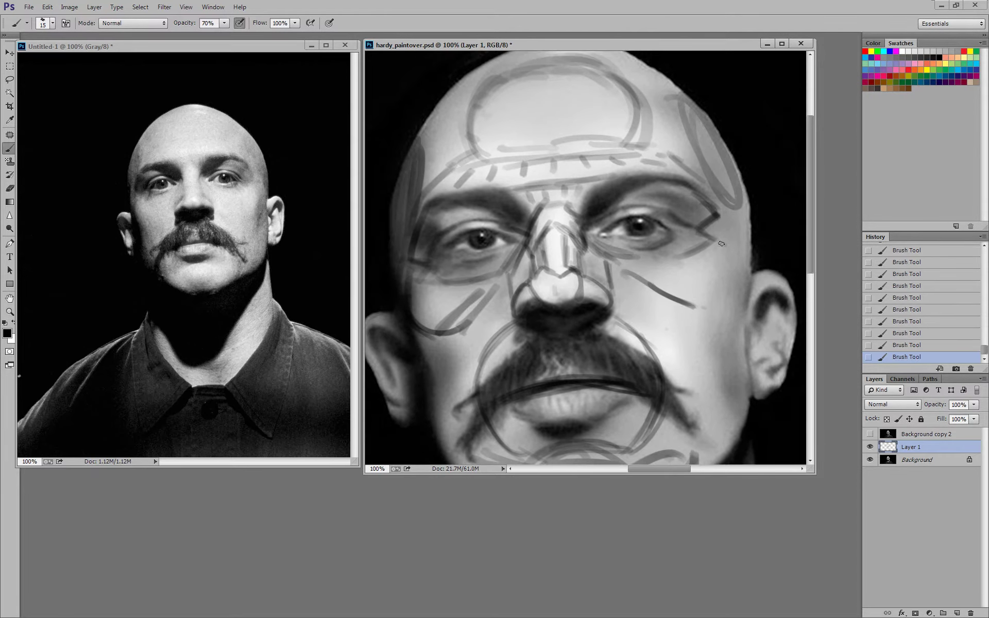
mouse_move(719, 236)
mouse_down()
mouse_move(733, 263)
mouse_move(736, 250)
mouse_move(748, 258)
mouse_move(725, 284)
mouse_move(748, 272)
mouse_move(716, 249)
mouse_up()
- Draw the side planes of the head beside both eyes, linking the temples to the cheekbones
mouse_move(407, 284)
mouse_down()
mouse_move(395, 320)
mouse_move(403, 236)
mouse_up()
drag(745, 246, 707, 155)
drag(707, 131, 747, 221)
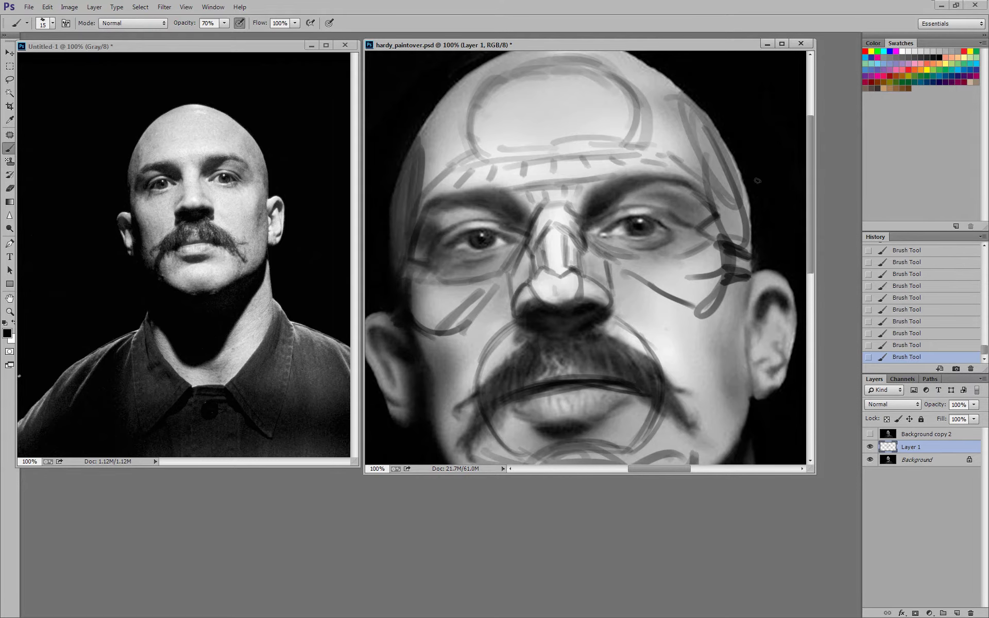
key(ctrl+minus)
key(ctrl+plus)
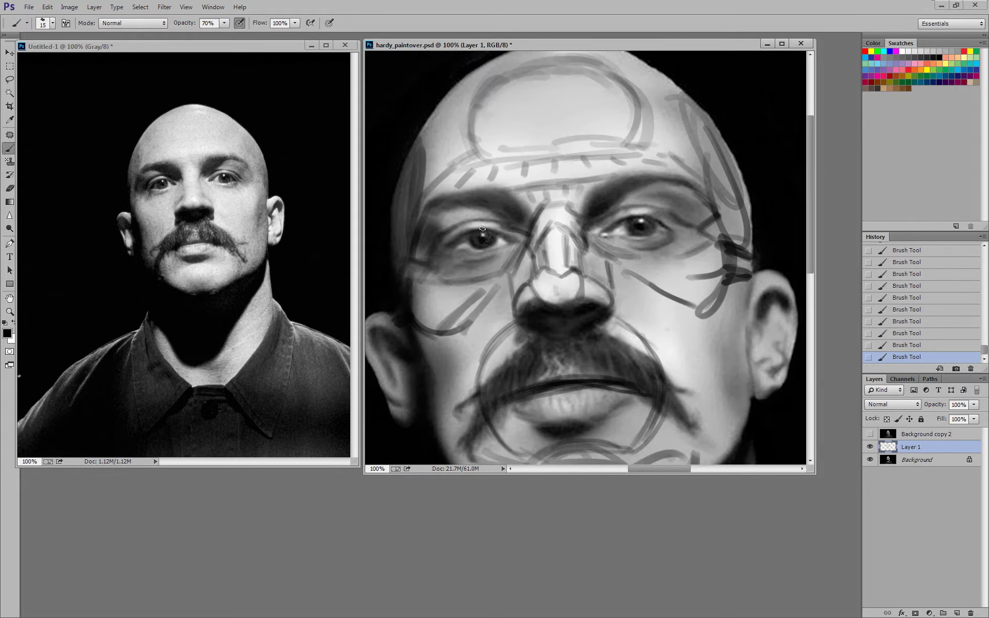
drag(440, 231, 464, 224)
- Draw the cheek edges from the cheekbones down to the chin and outline the side jaw planes in front of both ears
key(ctrl+minus)
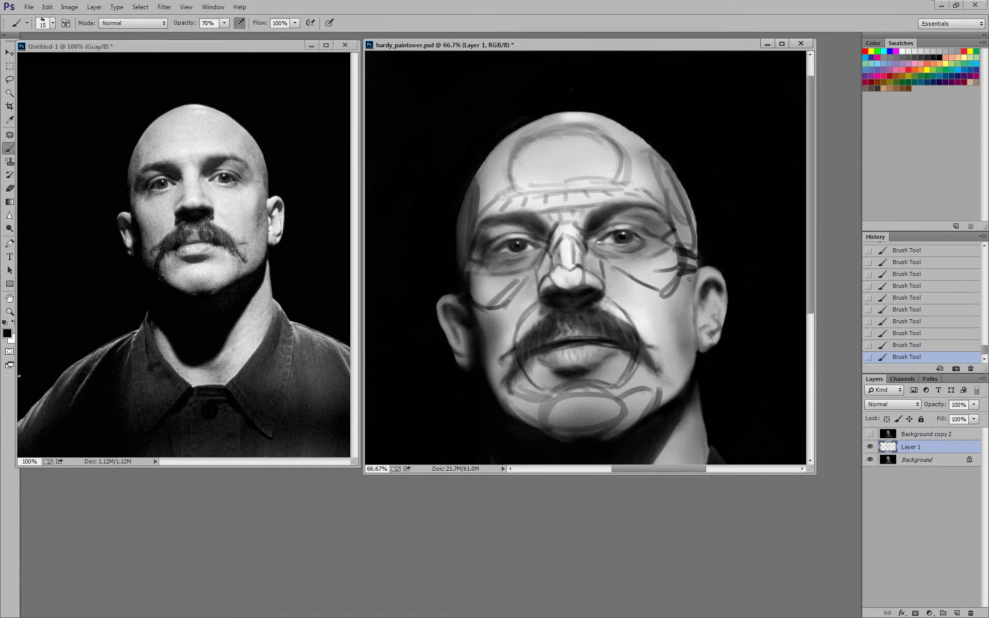
drag(690, 274, 656, 402)
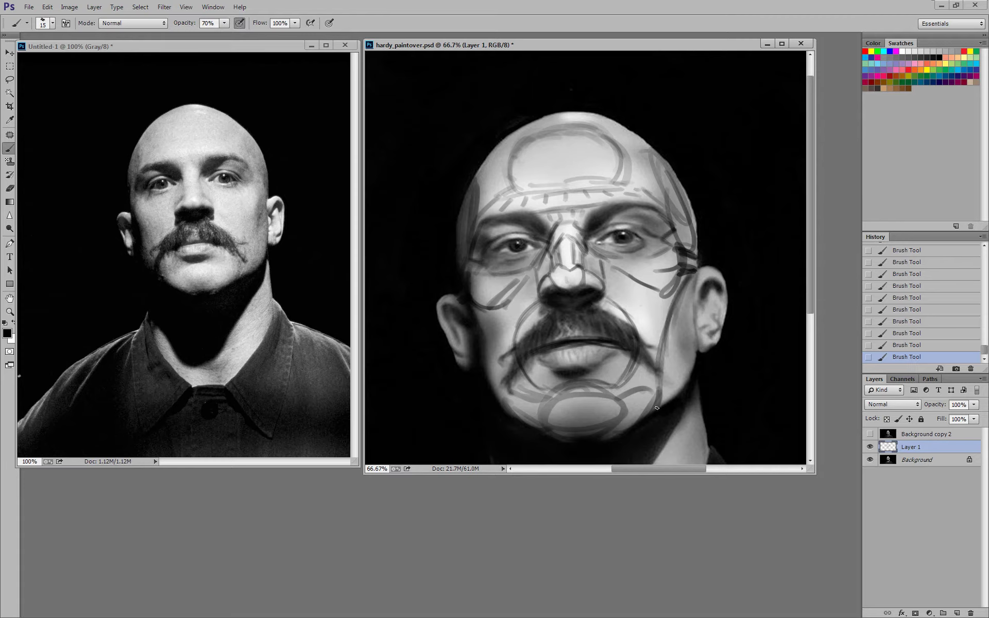
drag(489, 314, 535, 398)
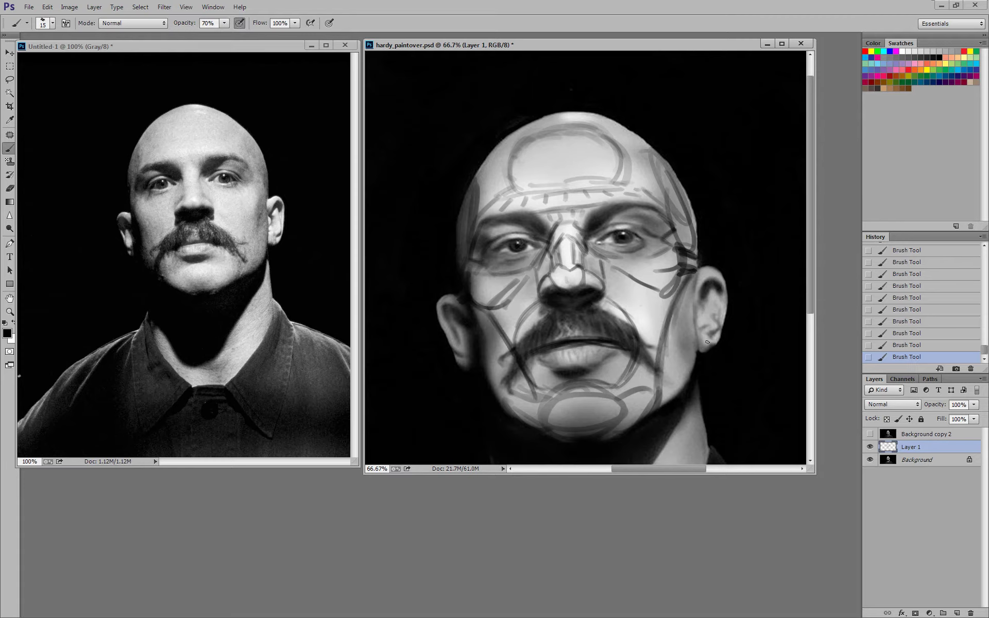
mouse_move(691, 304)
mouse_down()
mouse_move(697, 346)
mouse_move(672, 364)
mouse_up()
drag(657, 401, 683, 317)
mouse_move(683, 316)
mouse_down()
mouse_move(671, 400)
mouse_move(699, 350)
mouse_up()
drag(506, 380, 487, 328)
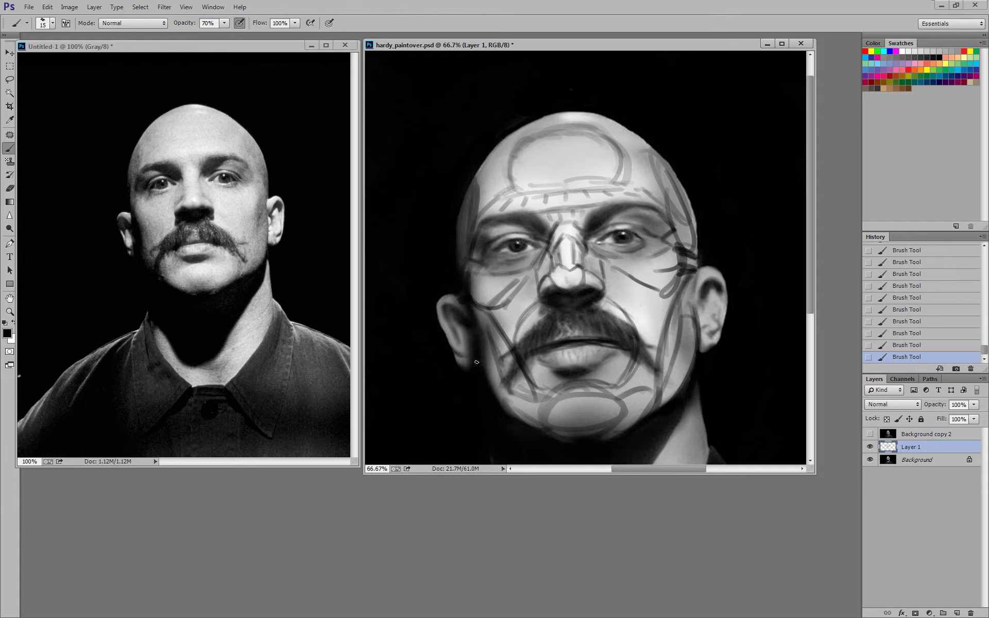
- With a size 20 brush, mark the forehead's side planes with slanted strokes between the central forehead plane and both temples
key(ctrl+minus)
key(ctrl+minus)
key(ctrl+plus)
key(ctrl+plus)
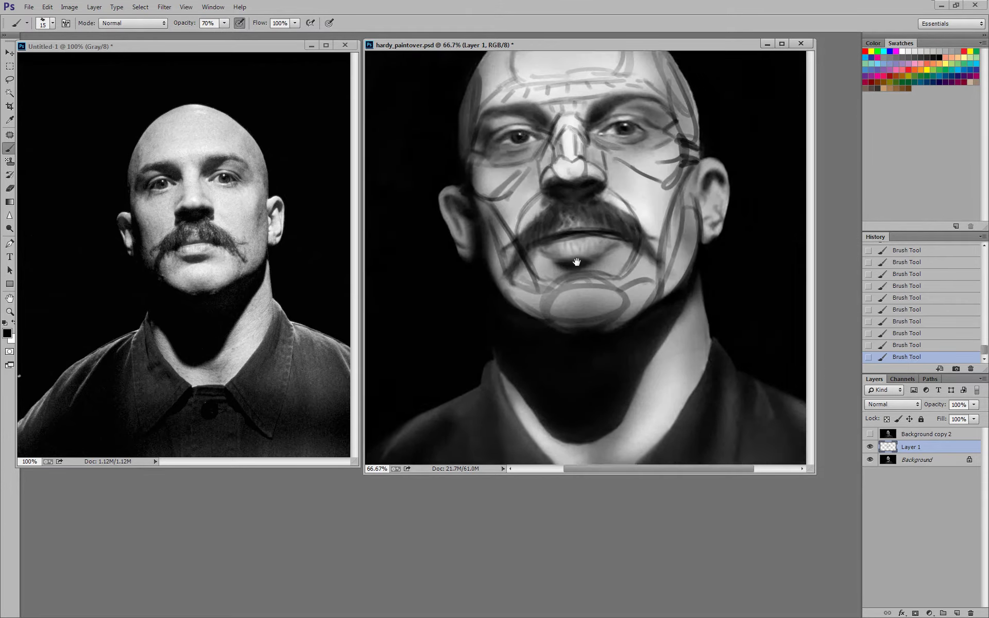
drag(574, 261, 590, 390)
mouse_move(516, 191)
mouse_down()
mouse_move(527, 221)
mouse_move(516, 189)
mouse_up()
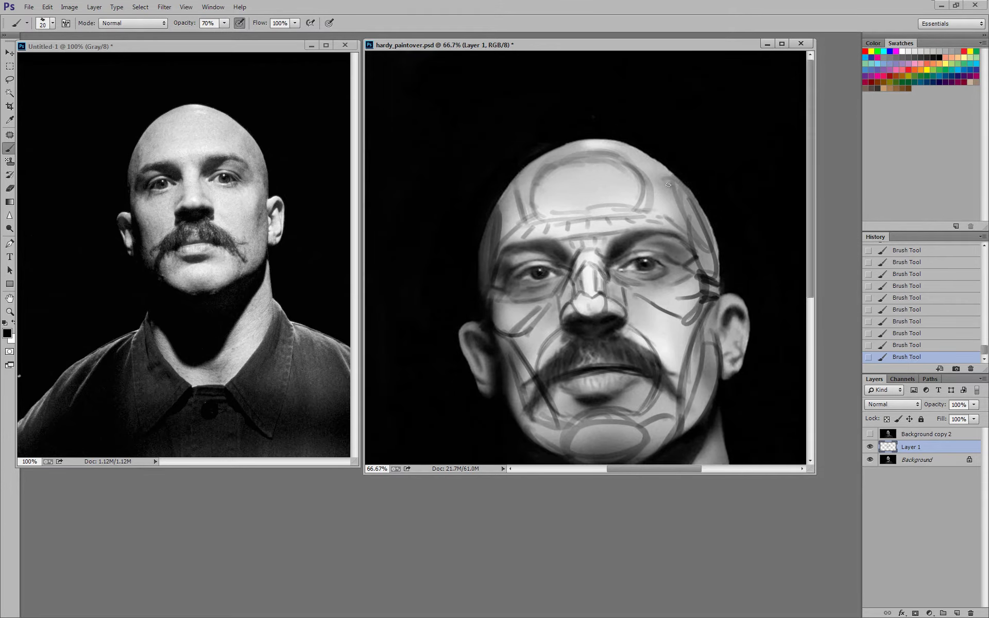
drag(654, 221, 665, 181)
key(ctrl+minus)
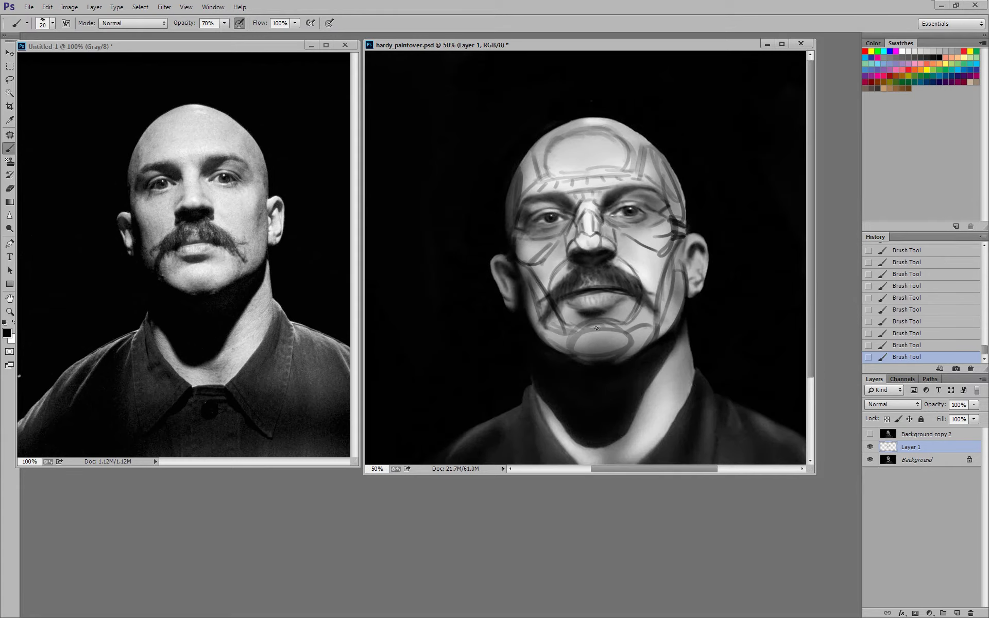
key(ctrl+plus)
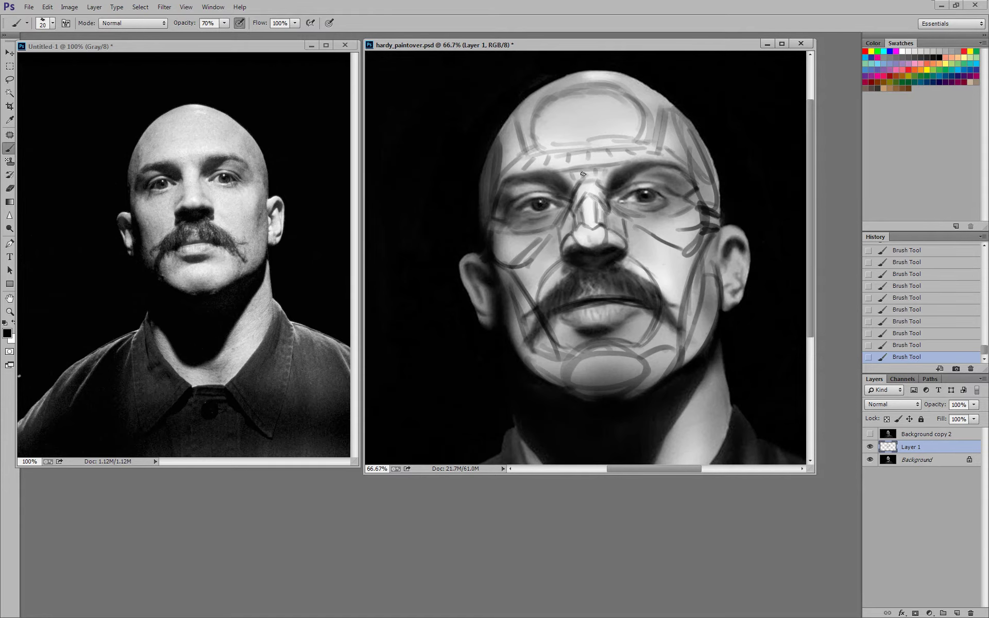
key(ctrl+plus)
key(ctrl+plus)
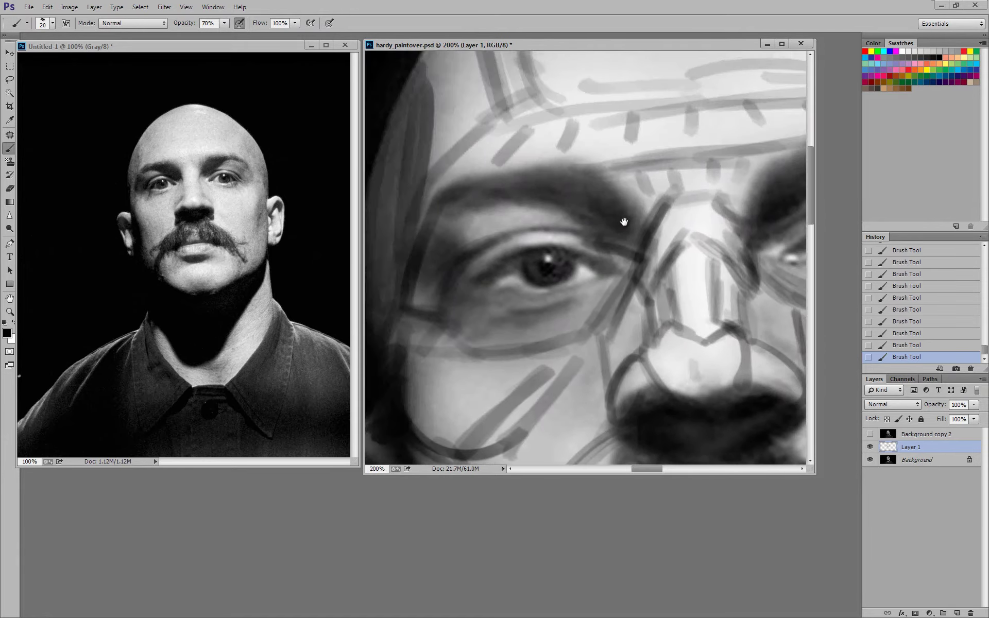
key(ctrl+minus)
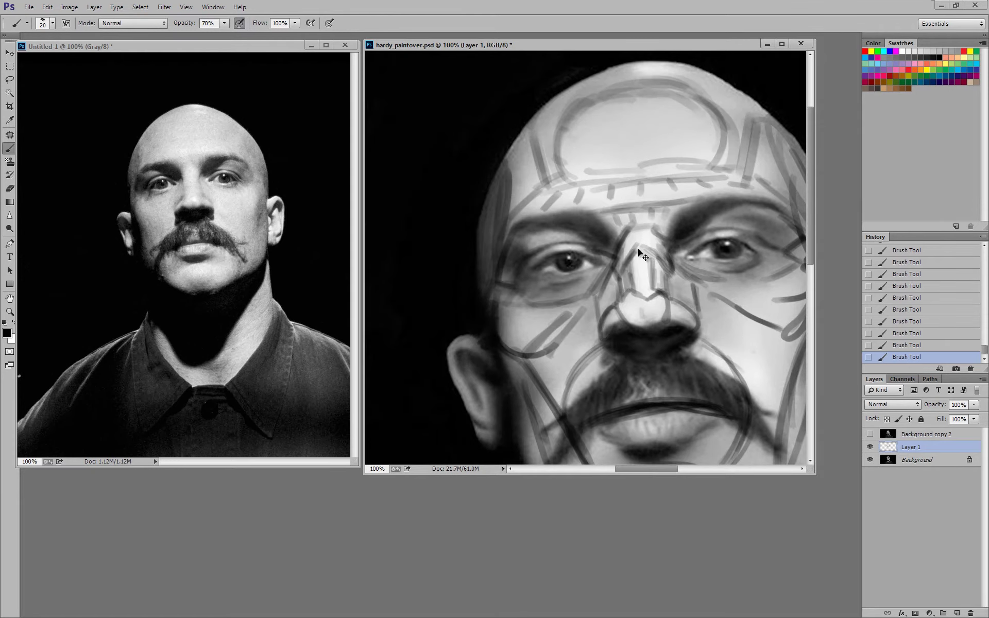
- With a size 10 brush in red (ff0000), draw the eyeball's circle around the portrait's left-hand eye
key(ctrl+plus)
key(bracketleft)
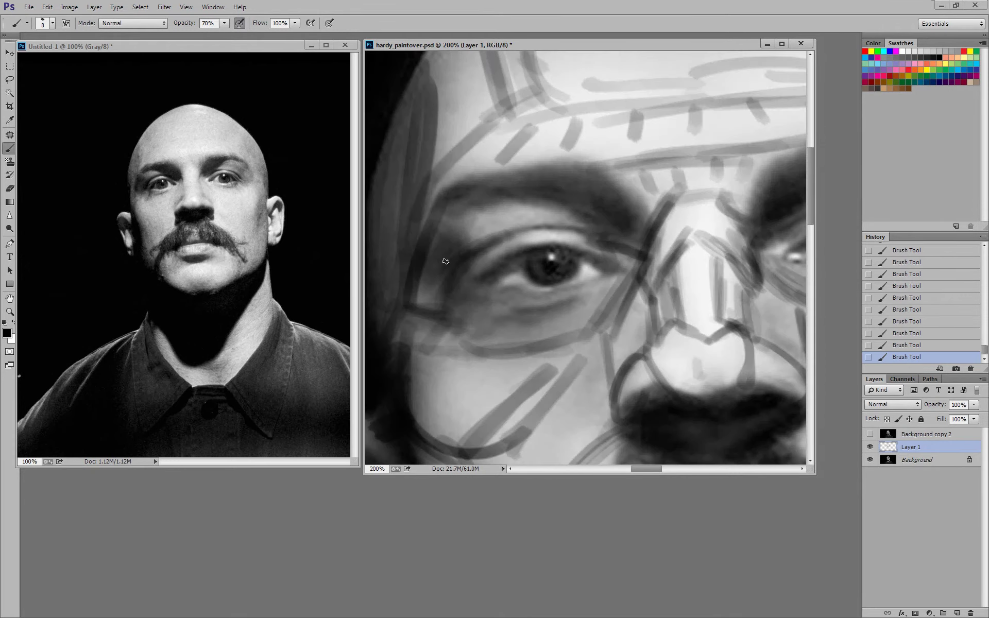
click(7, 335)
text(ff0000)
click(521, 439)
key(bracketright)
mouse_move(458, 286)
mouse_down()
mouse_move(510, 208)
mouse_move(460, 284)
mouse_up()
mouse_move(467, 245)
mouse_down()
mouse_move(491, 323)
mouse_move(523, 323)
mouse_up()
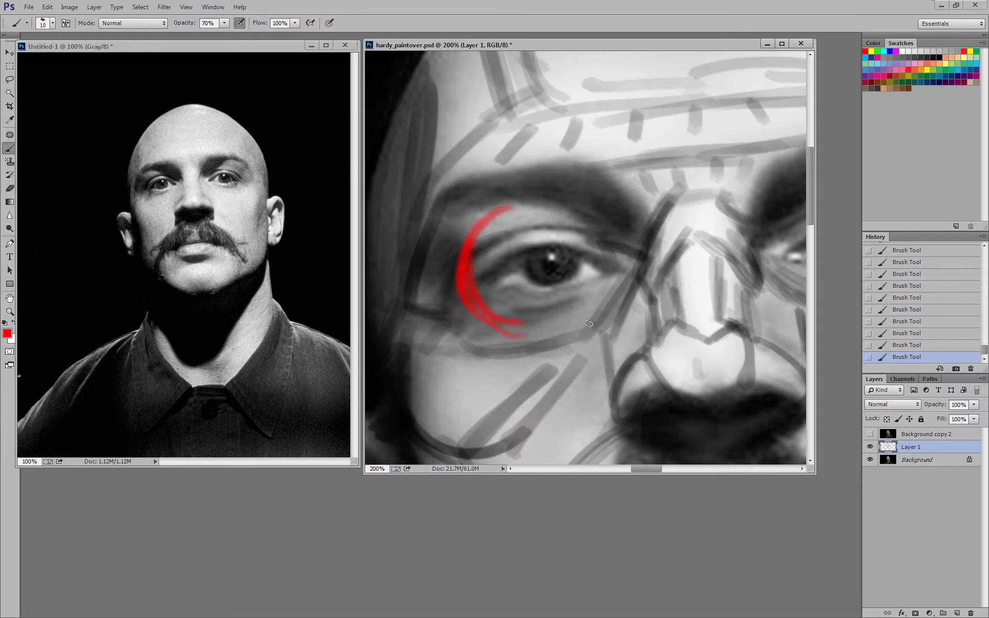
mouse_move(592, 323)
mouse_down()
mouse_move(556, 334)
mouse_move(597, 240)
mouse_up()
drag(482, 219, 552, 204)
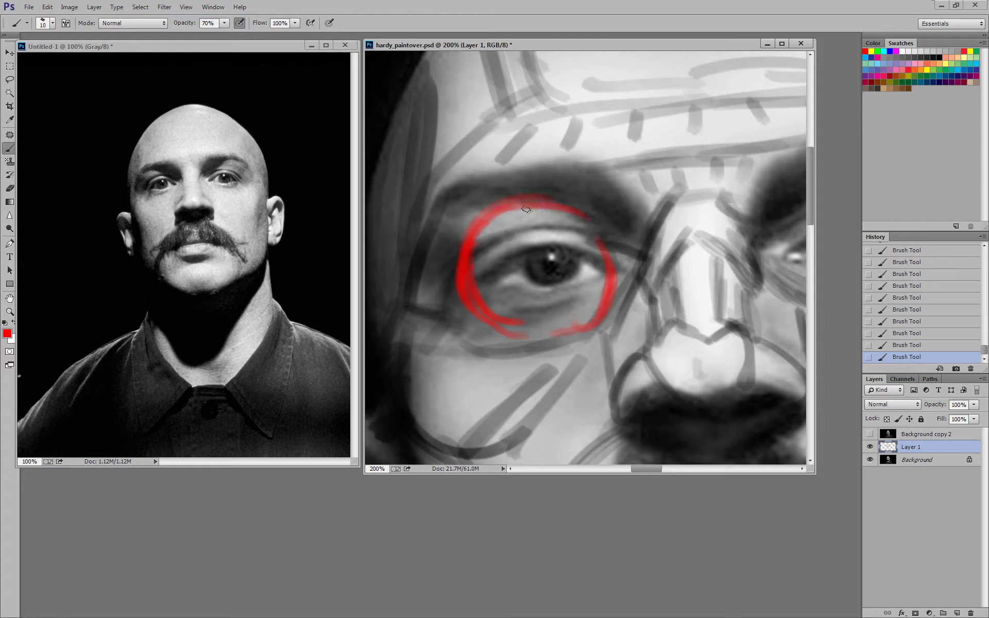
mouse_move(598, 299)
mouse_down()
mouse_move(545, 202)
mouse_move(481, 231)
mouse_up()
mouse_move(487, 319)
mouse_down()
mouse_move(530, 336)
mouse_move(613, 285)
mouse_move(572, 211)
mouse_up()
drag(585, 330, 605, 273)
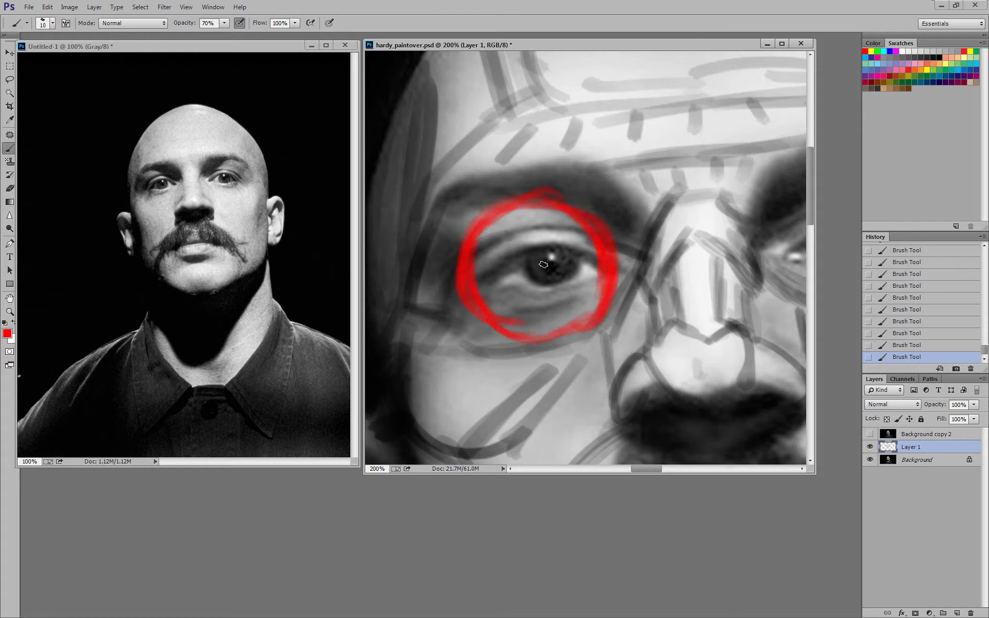
- Draw the iris, both eyelids and the socket planes above and below the eye in red over the eyeball circle
mouse_move(543, 265)
mouse_down()
mouse_move(540, 240)
mouse_move(525, 278)
mouse_move(559, 276)
mouse_move(530, 259)
mouse_up()
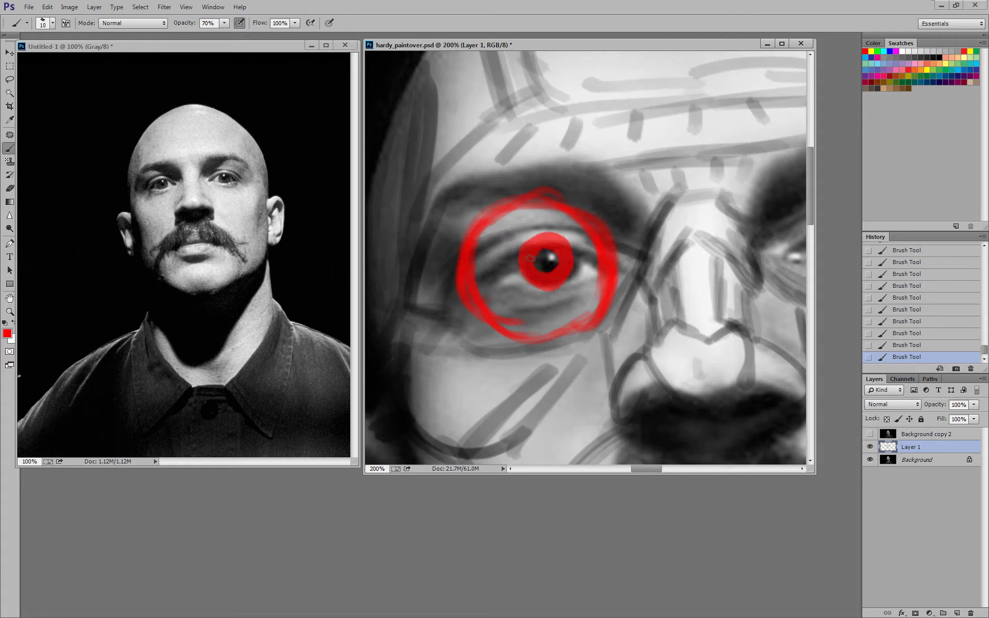
mouse_move(480, 286)
mouse_down()
mouse_move(507, 251)
mouse_move(570, 253)
mouse_move(564, 240)
mouse_move(621, 273)
mouse_up()
mouse_move(476, 285)
mouse_down()
mouse_move(495, 296)
mouse_move(601, 280)
mouse_move(592, 283)
mouse_up()
mouse_move(526, 292)
mouse_down()
mouse_move(562, 293)
mouse_move(595, 275)
mouse_move(614, 292)
mouse_up()
drag(507, 214, 483, 235)
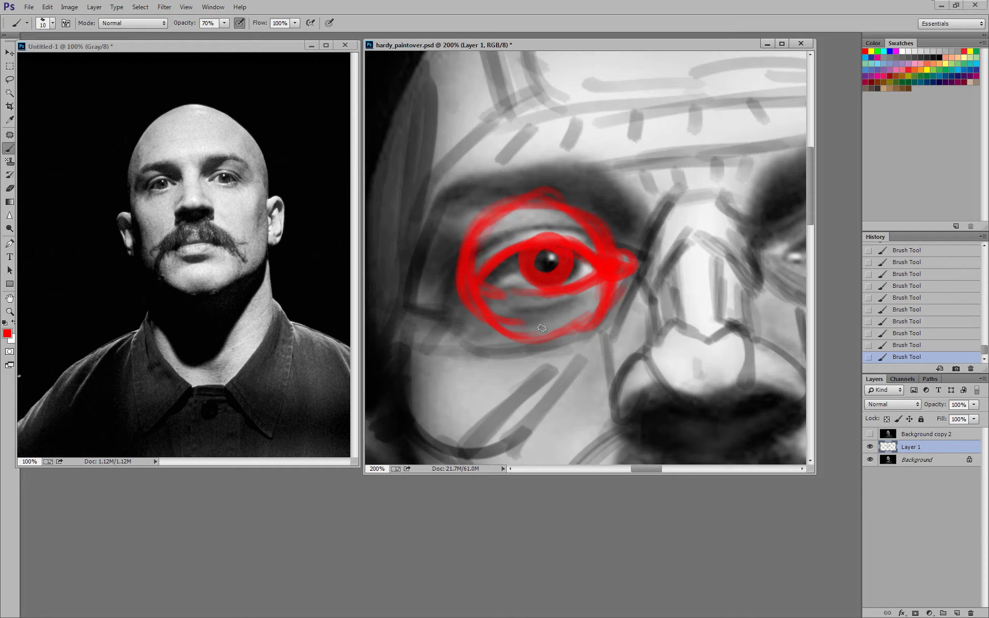
mouse_move(567, 327)
mouse_down()
mouse_move(527, 330)
mouse_move(561, 327)
mouse_move(528, 320)
mouse_move(584, 315)
mouse_move(467, 324)
mouse_move(425, 342)
mouse_move(586, 319)
mouse_move(509, 331)
mouse_move(559, 320)
mouse_move(537, 325)
mouse_up()
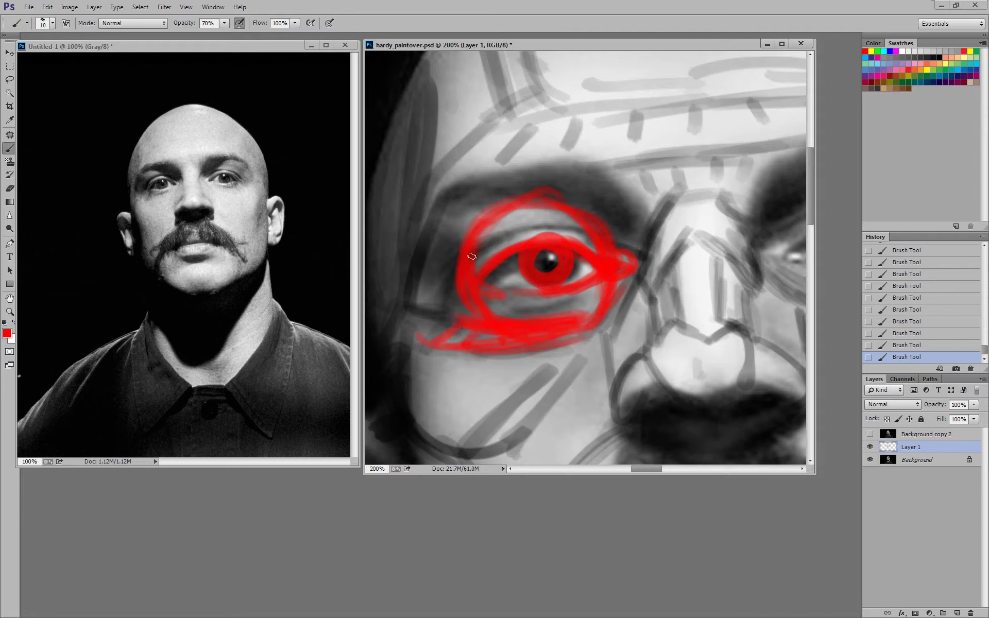
mouse_move(433, 296)
mouse_down()
mouse_move(462, 258)
mouse_move(536, 232)
mouse_move(610, 225)
mouse_up()
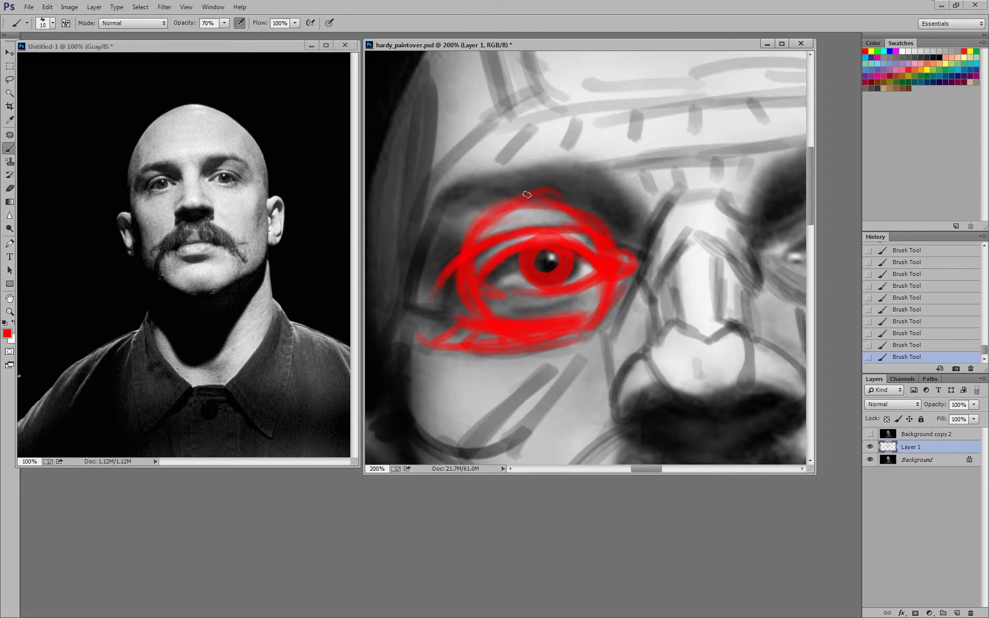
- Erase the upper part of the red eyeball circle above the eyelid crease
key(e)
mouse_move(522, 205)
mouse_down()
mouse_move(479, 219)
mouse_move(521, 209)
mouse_up()
mouse_move(466, 229)
mouse_down()
mouse_move(557, 210)
mouse_move(498, 222)
mouse_up()
mouse_move(498, 221)
mouse_down()
mouse_move(518, 204)
mouse_move(494, 216)
mouse_up()
mouse_move(518, 207)
mouse_down()
mouse_move(478, 210)
mouse_move(457, 232)
mouse_up()
drag(511, 203, 484, 225)
drag(447, 260, 531, 198)
mouse_move(481, 239)
mouse_down()
mouse_move(544, 196)
mouse_move(544, 207)
mouse_move(605, 217)
mouse_up()
drag(464, 239, 444, 271)
- With a size 150 eraser, clear the red eye drawing and the surrounding grey plane lines on Layer 1
key([)
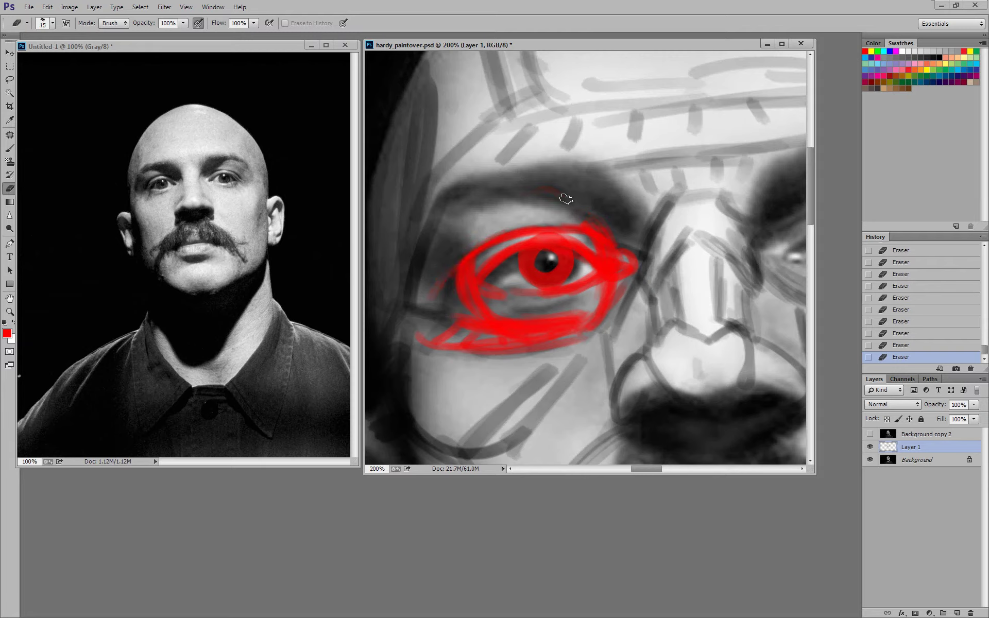
key(])
key(])
key(])
key(])
key(])
key(])
key(])
key(])
key(])
key(])
key(])
key(])
key(])
key(])
mouse_move(587, 229)
mouse_down()
mouse_move(526, 266)
mouse_move(592, 248)
mouse_move(525, 274)
mouse_up()
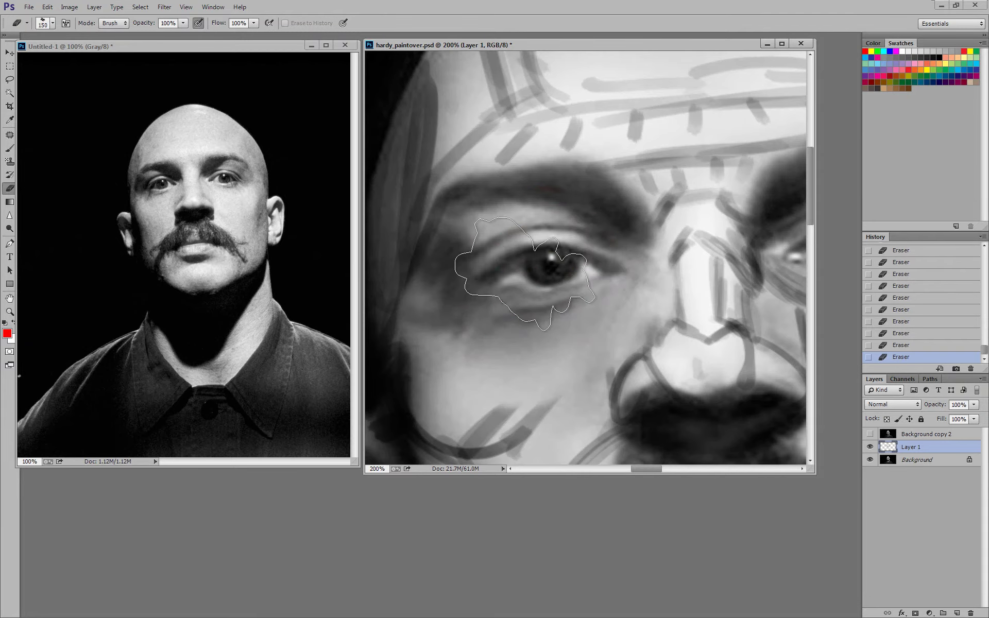
- Examine the left-hand eye in the reference photo up close beside the same eye in the painting
key(b)
key(ctrl+plus)
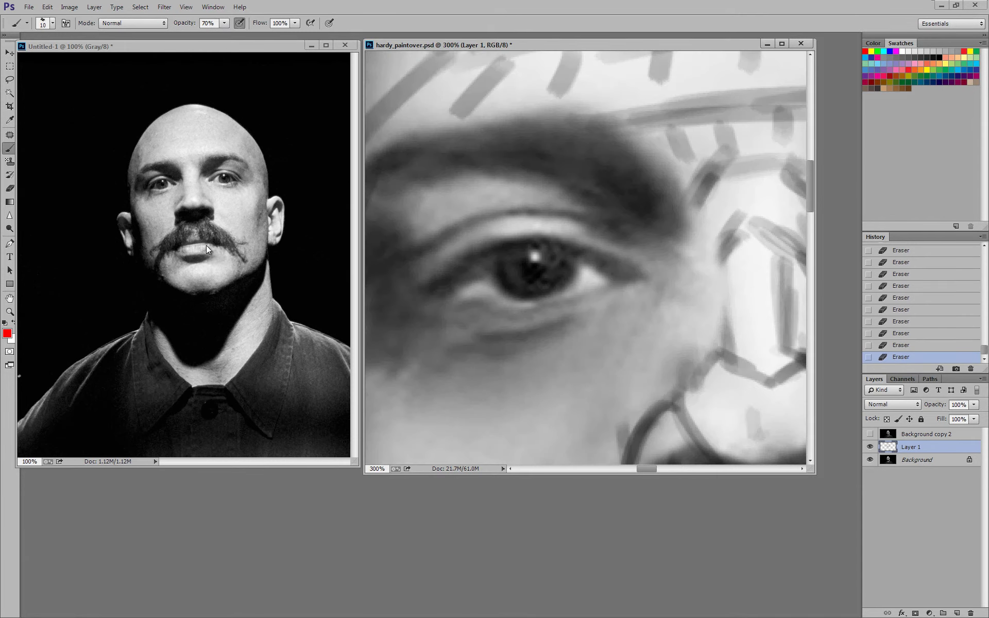
click(207, 250)
key(ctrl+plus)
key(ctrl+plus)
drag(139, 67, 225, 240)
key(ctrl+plus)
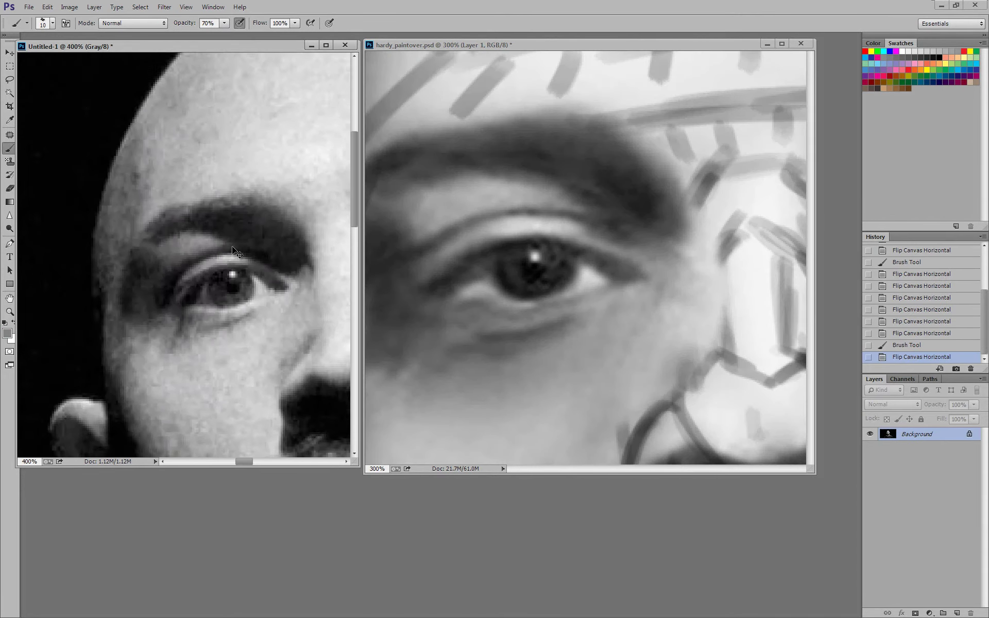
scroll(236, 252, up, 1)
key(d)
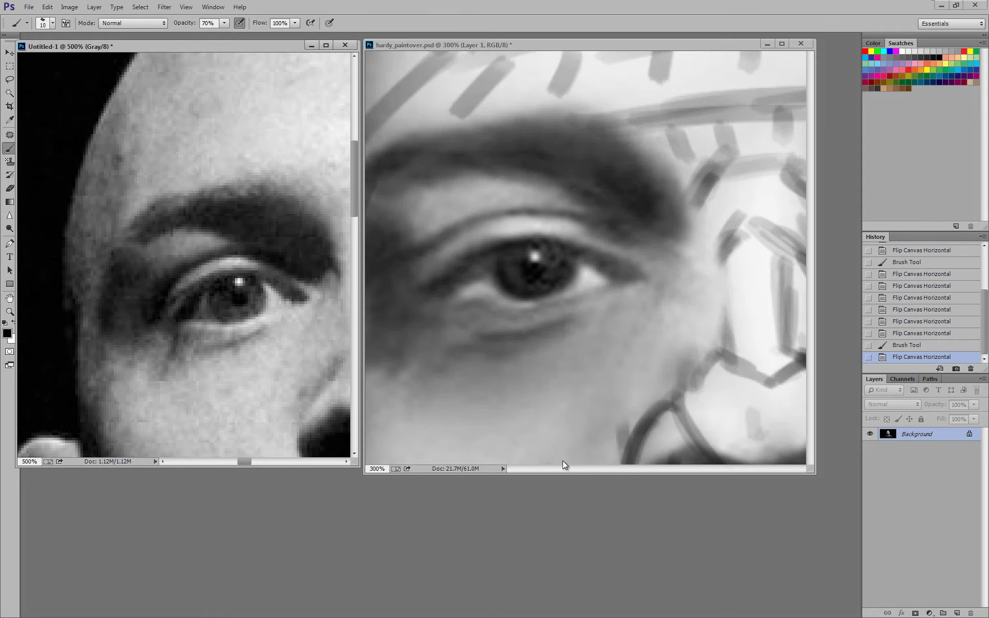
key(ctrl+plus)
drag(234, 283, 205, 267)
key(ctrl+minus)
key([)
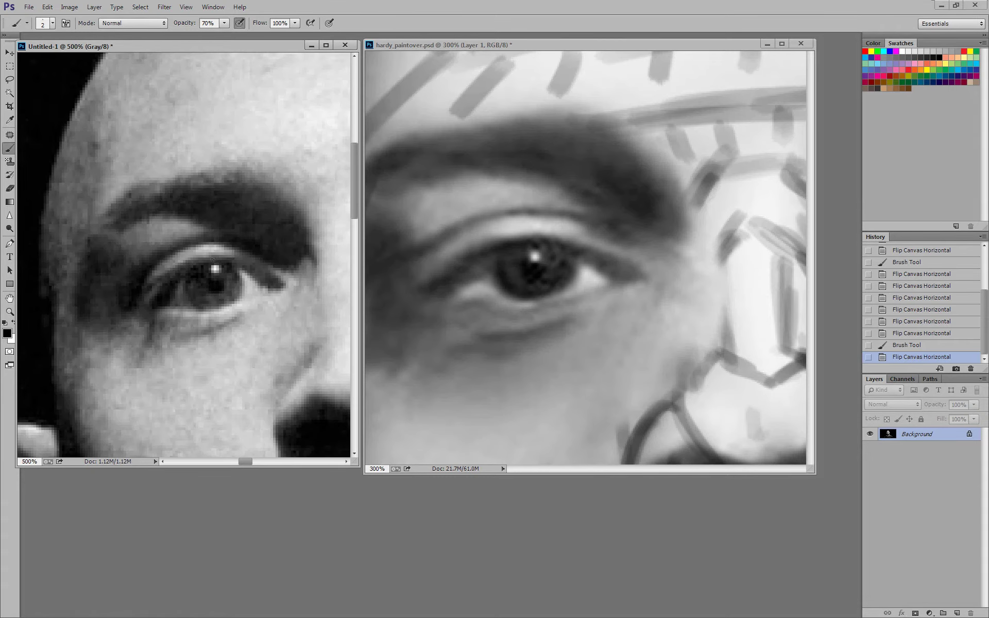
mouse_move(159, 260)
mouse_down()
mouse_move(145, 291)
mouse_move(183, 266)
mouse_up()
key(x)
click(7, 333)
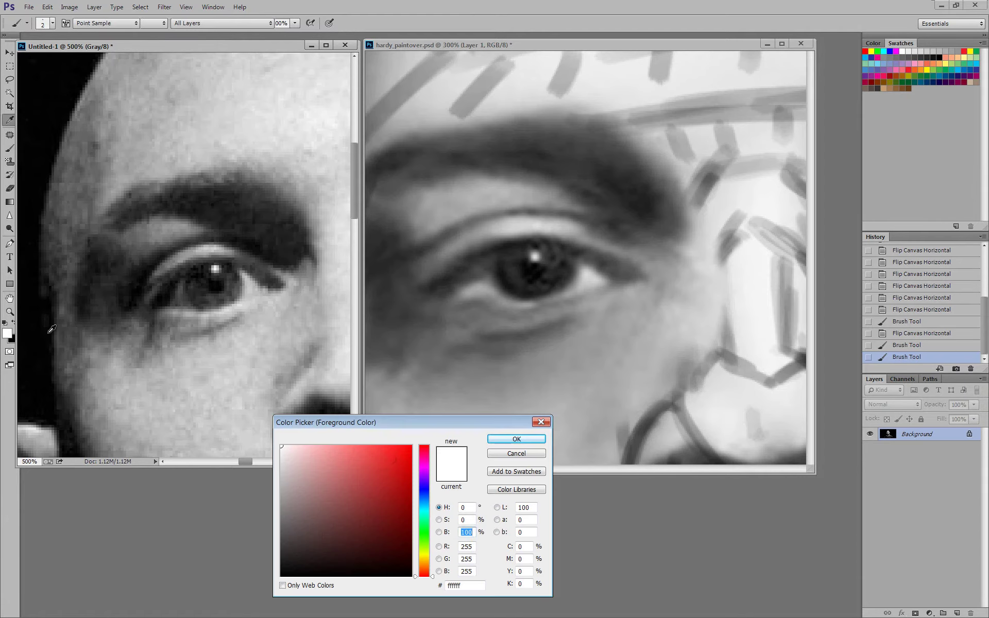
click(385, 487)
click(516, 440)
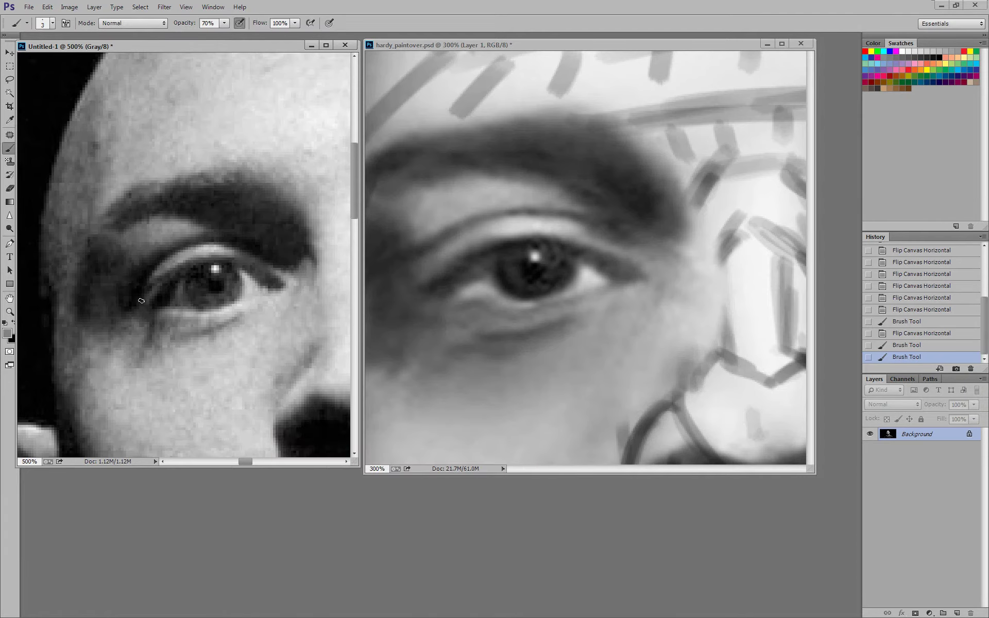
drag(141, 300, 161, 260)
key(ctrl+alt+z)
key(ctrl+alt+z)
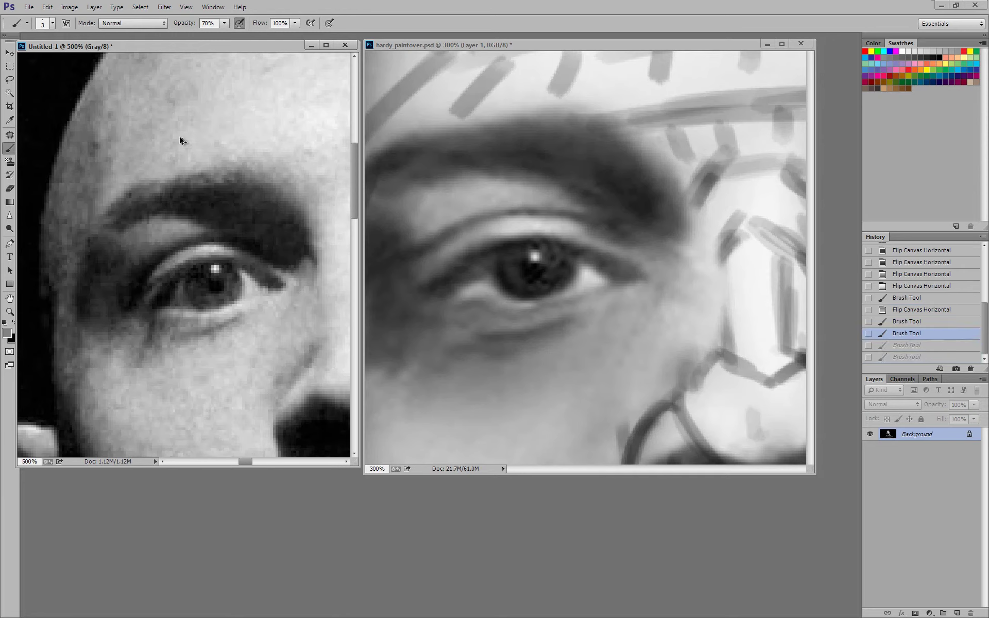
key(ctrl+alt+z)
- Convert the reference photo from grayscale to RGB Color mode
click(69, 7)
mouse_move(103, 21)
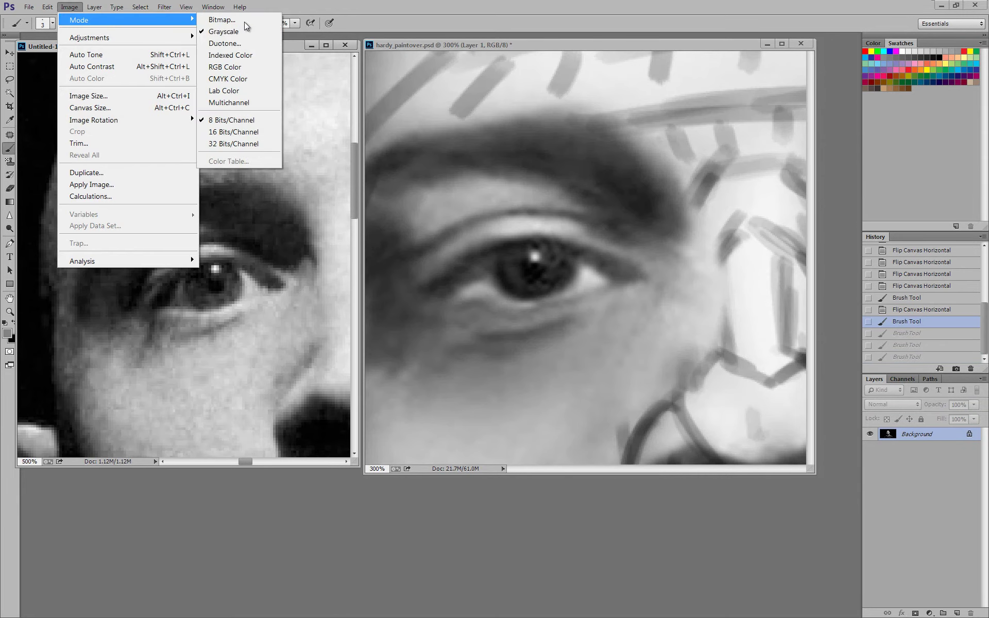
click(248, 67)
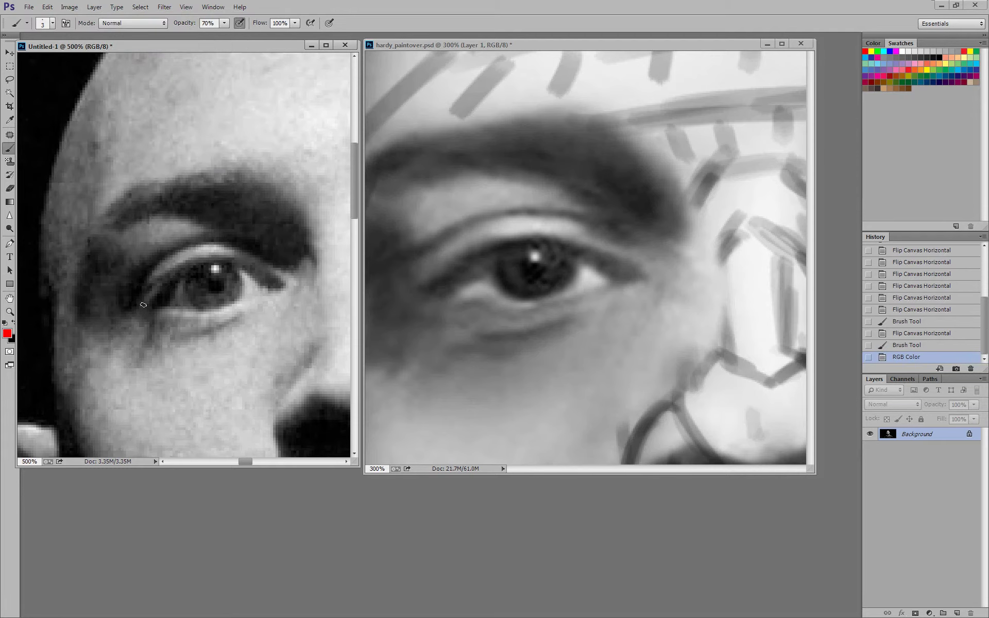
- With a size 3 red brush, outline the upper eyelid's thickness and the lower eyelid's inner edge on the reference photo
mouse_move(143, 305)
mouse_down()
mouse_move(148, 281)
mouse_move(219, 242)
mouse_move(263, 256)
mouse_move(281, 286)
mouse_up()
mouse_move(154, 296)
mouse_down()
mouse_move(170, 275)
mouse_move(150, 298)
mouse_move(209, 264)
mouse_move(178, 269)
mouse_move(251, 271)
mouse_up()
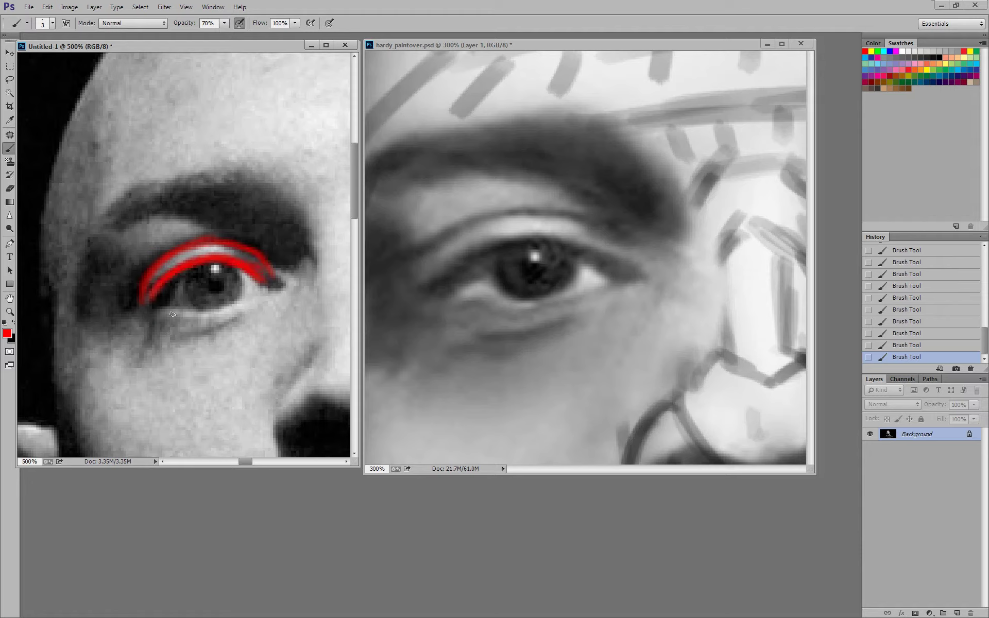
mouse_move(175, 314)
mouse_down()
mouse_move(213, 317)
mouse_move(184, 319)
mouse_move(248, 292)
mouse_move(199, 317)
mouse_move(150, 312)
mouse_move(152, 321)
mouse_move(236, 322)
mouse_move(216, 331)
mouse_move(259, 307)
mouse_up()
- Try to outline the outer edge of the reference photo's lower eyelid in red
drag(218, 329, 266, 294)
drag(226, 321, 267, 295)
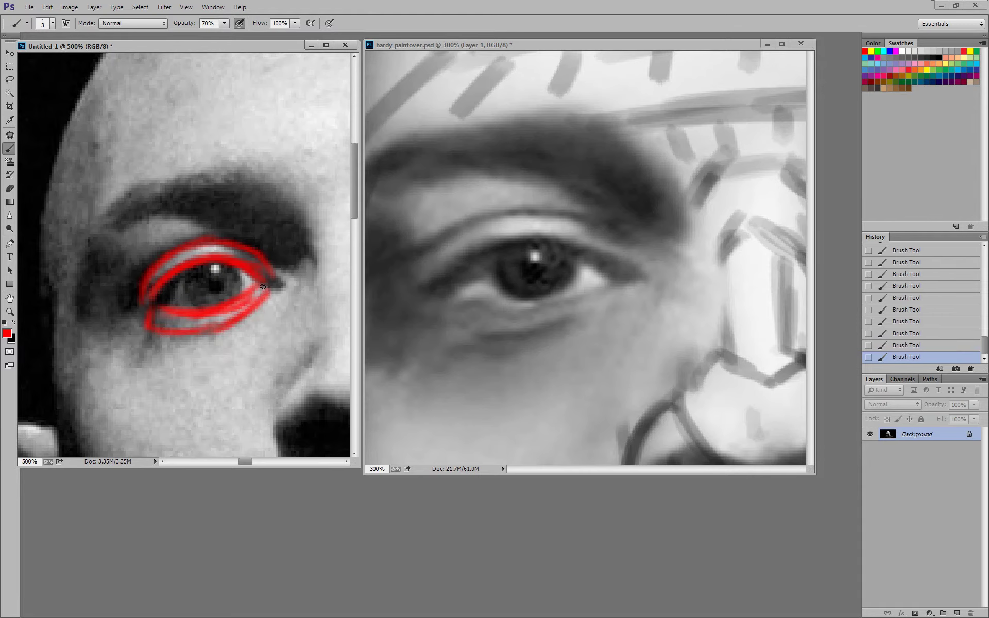
key(ctrl+alt+z)
key(ctrl+alt+z)
key(ctrl+alt+z)
key(ctrl+alt+z)
key(ctrl+alt+z)
key(ctrl+alt+z)
key(ctrl+alt+z)
key(ctrl+alt+z)
key(ctrl+alt+z)
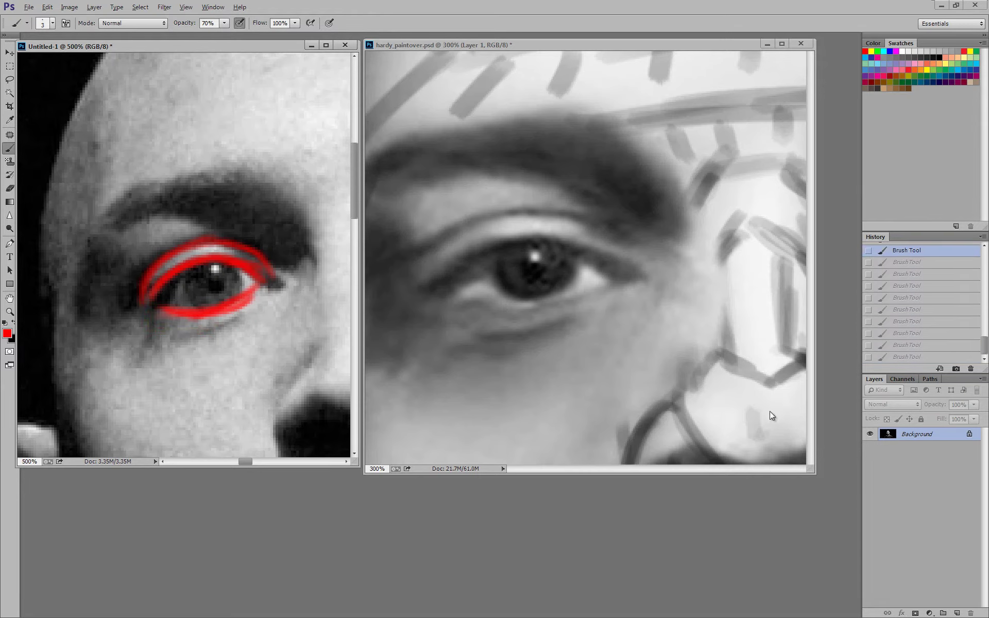
- In hardy_paintover.psd, hide Layer 1, show the Background copy 2 layer and make it the active layer
click(770, 411)
click(871, 433)
key(ctrl+1)
click(871, 447)
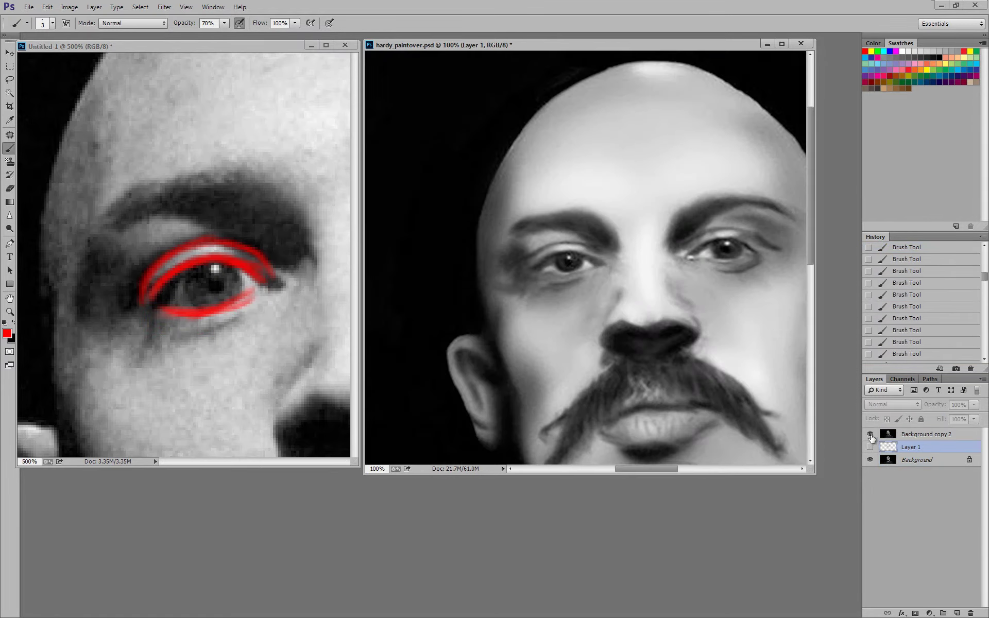
click(871, 434)
key(ctrl+plus)
drag(614, 351, 447, 324)
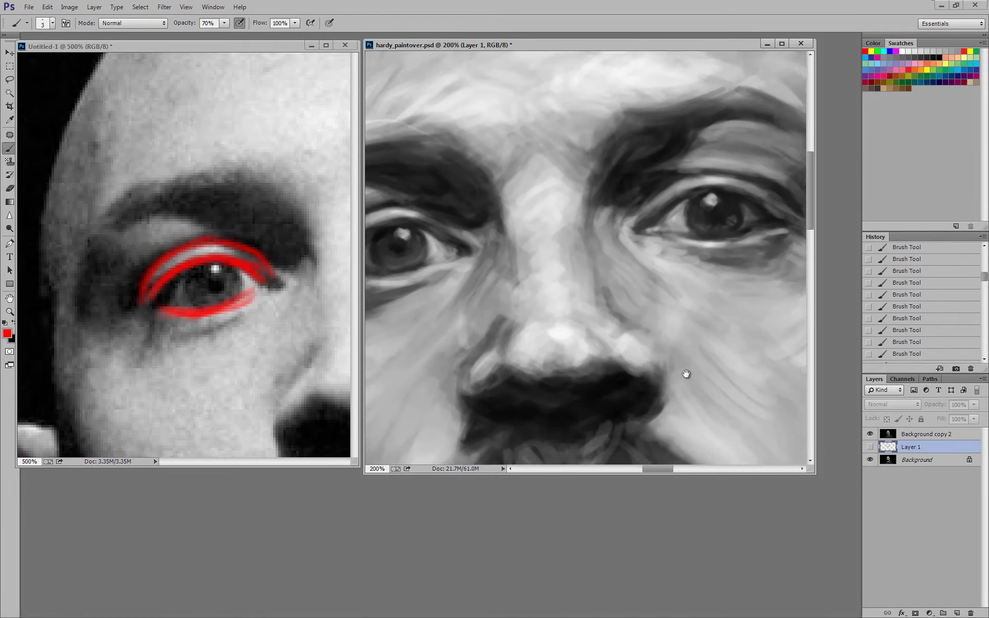
drag(685, 376, 720, 389)
key(ctrl+minus)
key(ctrl+plus)
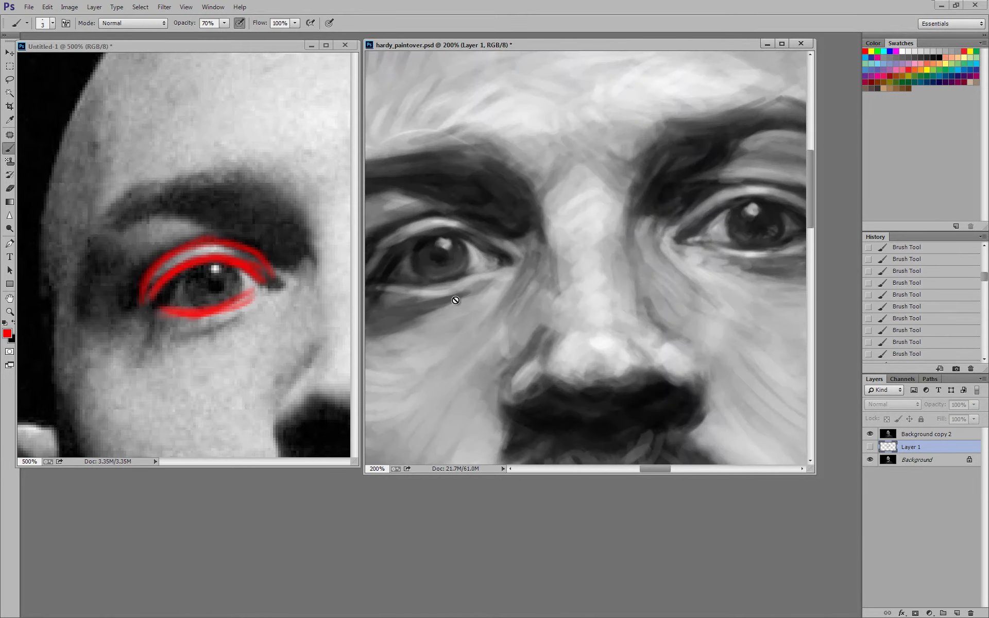
drag(484, 316, 570, 301)
key(bracketleft)
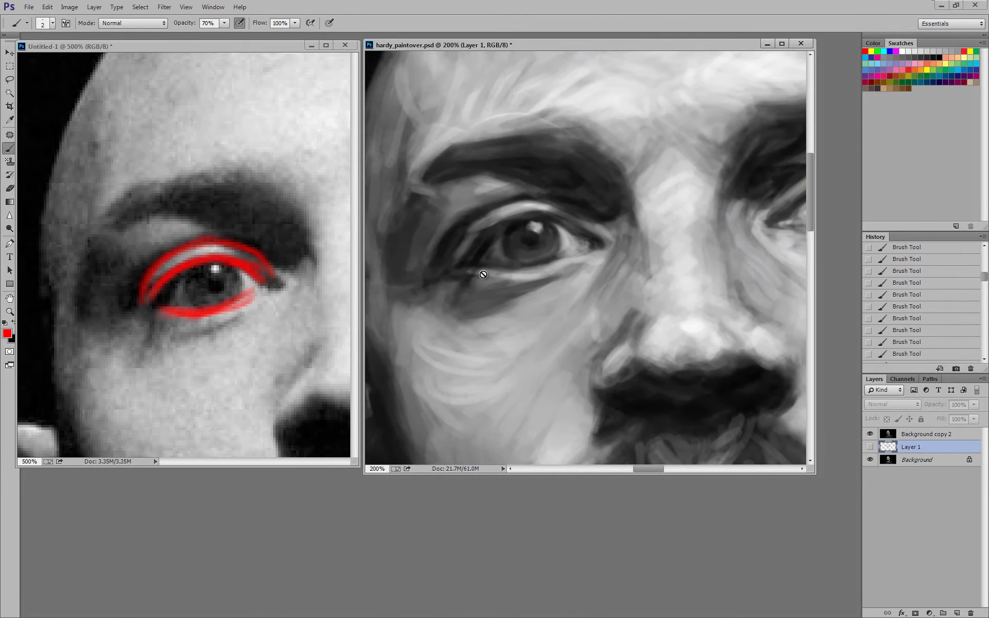
click(918, 437)
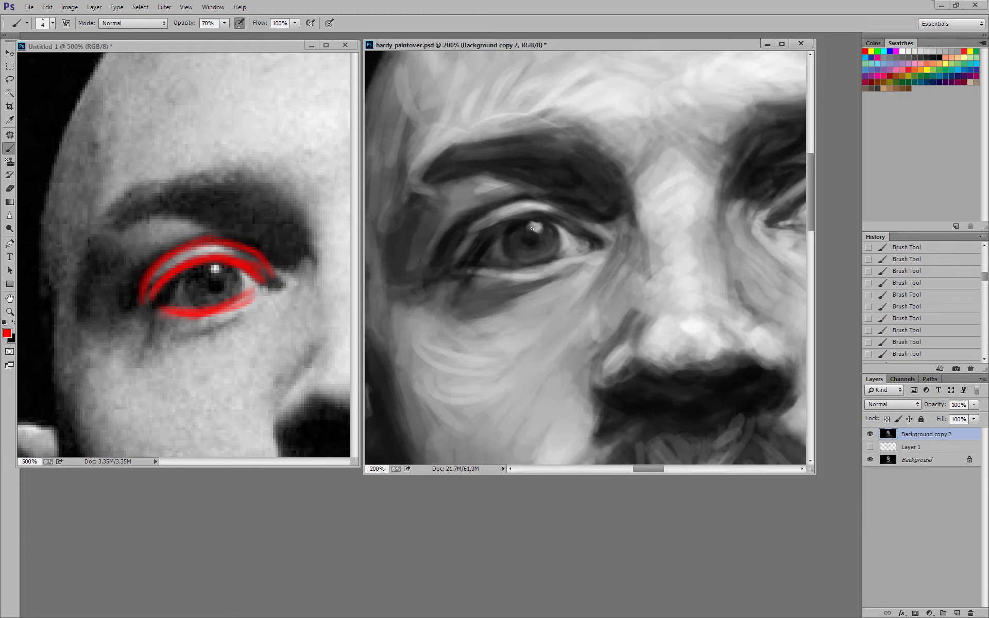
- Examine the brushwork of the repainted portrait as a whole and up close around the forehead and eyes
key(ctrl+minus)
key(ctrl+minus)
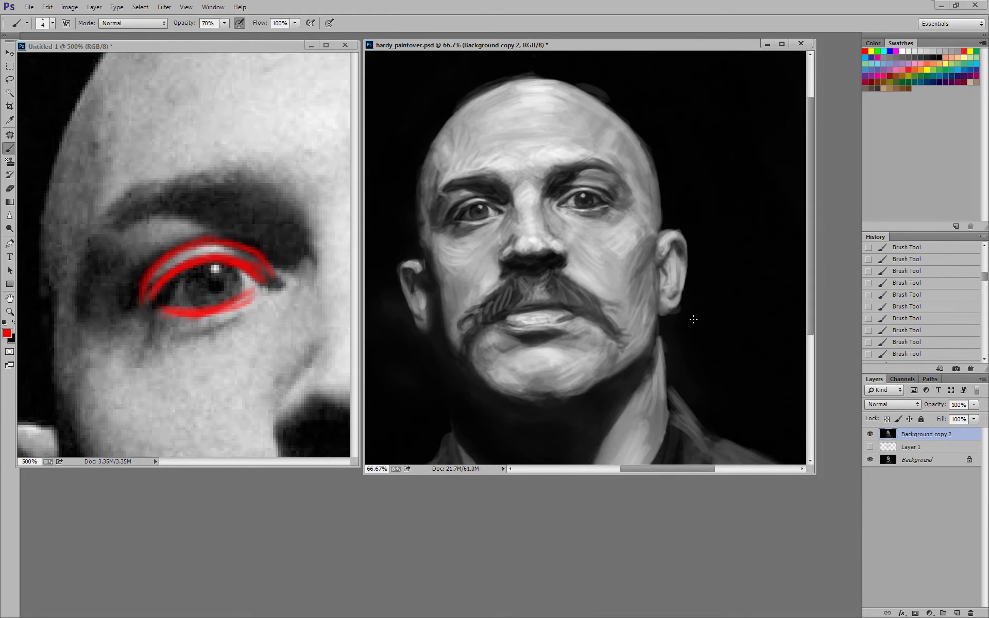
key(ctrl+plus)
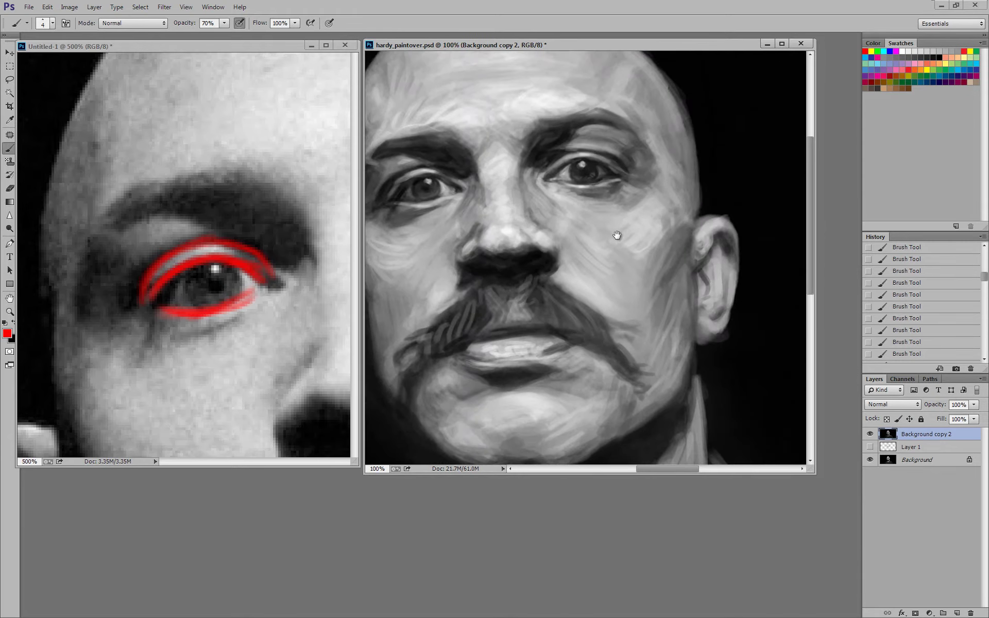
key(ctrl+plus)
key(ctrl+minus)
key(ctrl+minus)
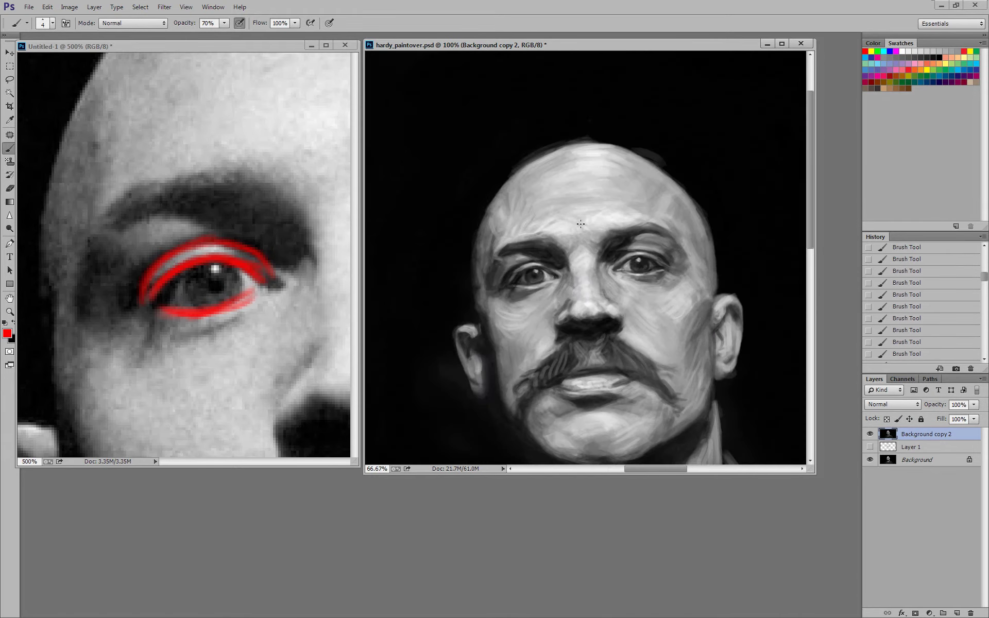
key(d)
key(ctrl+plus)
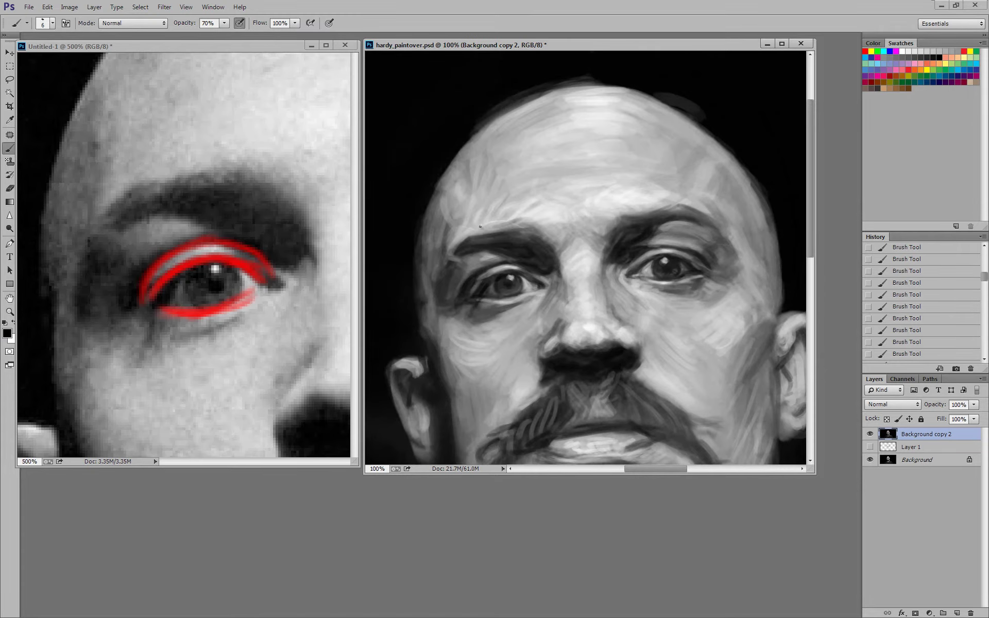
key(ctrl+plus)
drag(516, 183, 591, 237)
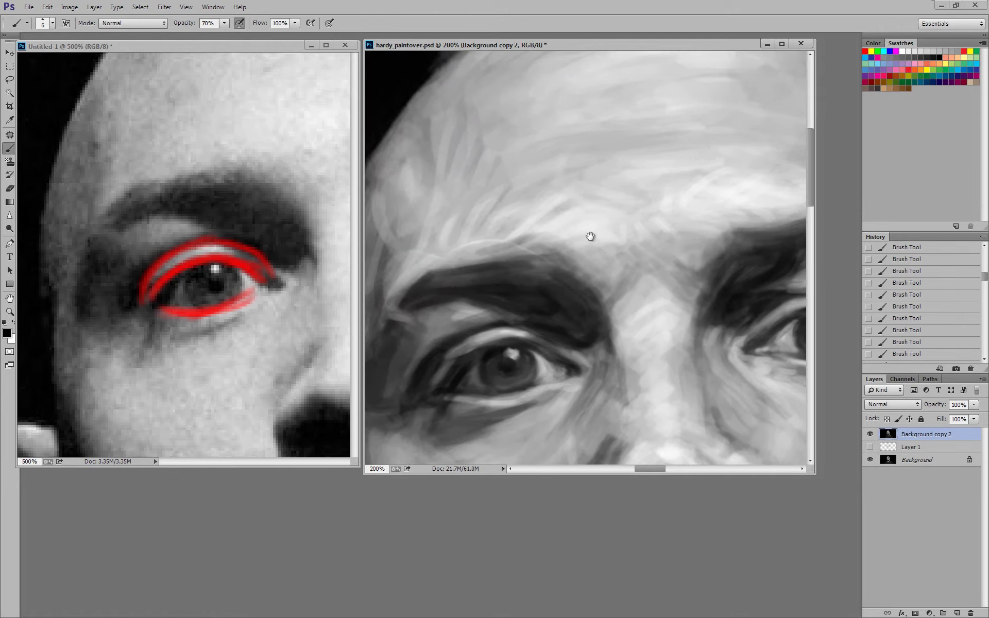
- Sample the red from the reference photo's eyelid strokes and add a new layer above Background copy 2
alt+click(192, 256)
key(ctrl+shift+n)
key(Return)
- Mark the brow ridge plane with a row of short slanted red strokes above both eyebrows
key(ctrl+minus)
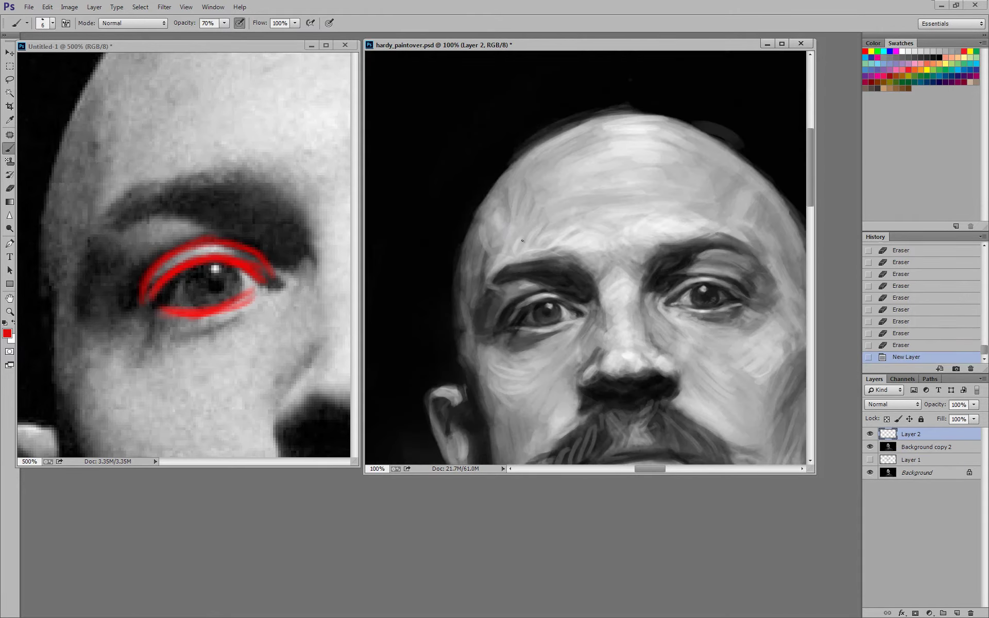
mouse_move(524, 234)
mouse_down()
mouse_move(503, 261)
mouse_move(542, 257)
mouse_up()
mouse_move(562, 237)
mouse_down()
mouse_move(559, 254)
mouse_move(579, 230)
mouse_up()
mouse_move(605, 248)
mouse_down()
mouse_move(604, 228)
mouse_move(633, 222)
mouse_up()
mouse_move(670, 234)
mouse_down()
mouse_move(651, 221)
mouse_move(674, 218)
mouse_up()
drag(742, 231, 706, 217)
drag(752, 235, 742, 222)
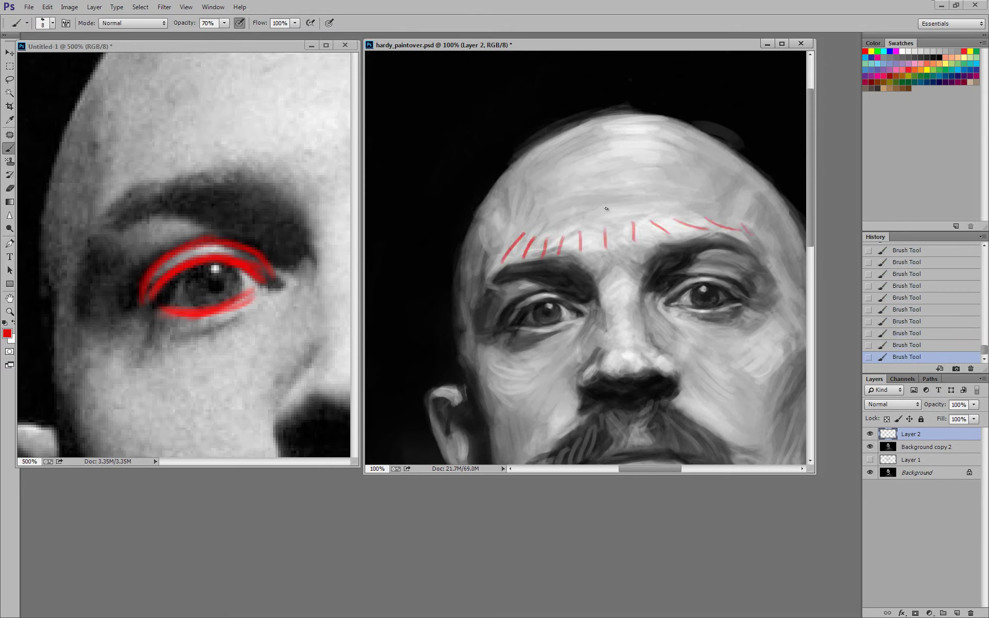
- Draw the lower edge of the central forehead plane as a red line across the forehead above the brow strokes
mouse_move(558, 217)
mouse_down()
mouse_move(672, 196)
mouse_move(675, 205)
mouse_up()
drag(579, 216, 670, 211)
drag(547, 217, 621, 207)
mouse_move(536, 230)
mouse_down()
mouse_move(618, 208)
mouse_move(715, 201)
mouse_up()
drag(640, 208, 687, 208)
- Enclose the central forehead plane with a closed red outline up to the crown, using a 15 px brush
key(bracketright)
key(bracketright)
drag(544, 217, 530, 175)
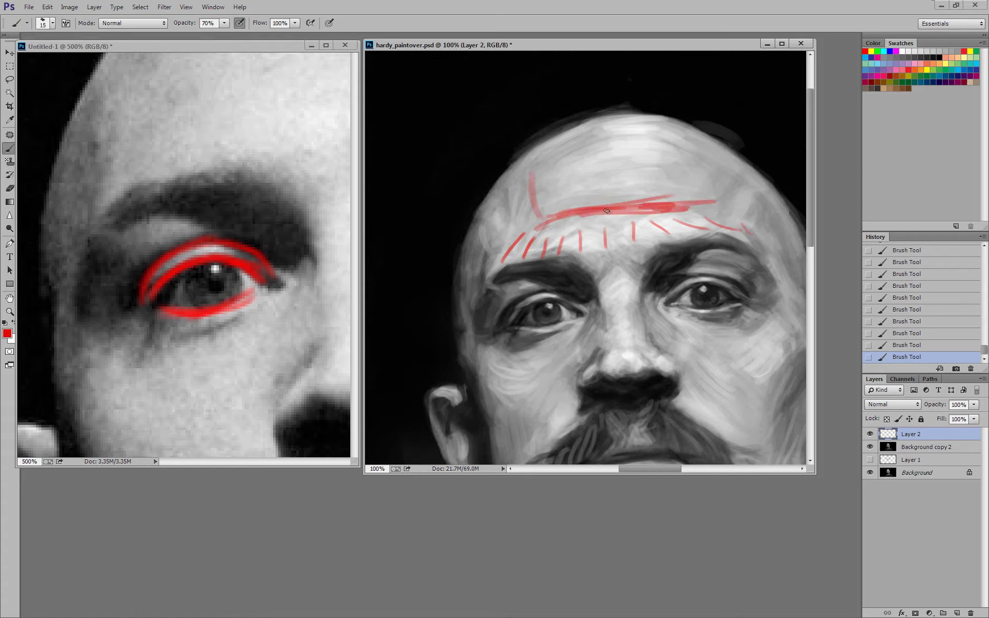
mouse_move(713, 201)
mouse_down()
mouse_move(667, 147)
mouse_move(719, 204)
mouse_up()
drag(675, 142, 534, 201)
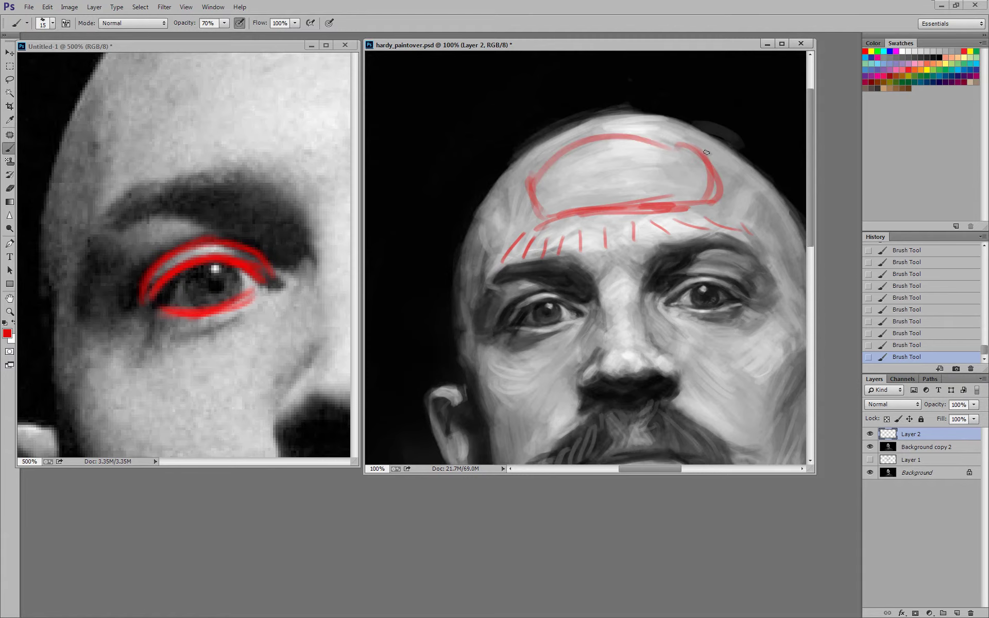
- Outline the nose planes in red: the bridge, the ball of the tip, both nostril wings and the sloping sides
drag(648, 248, 625, 153)
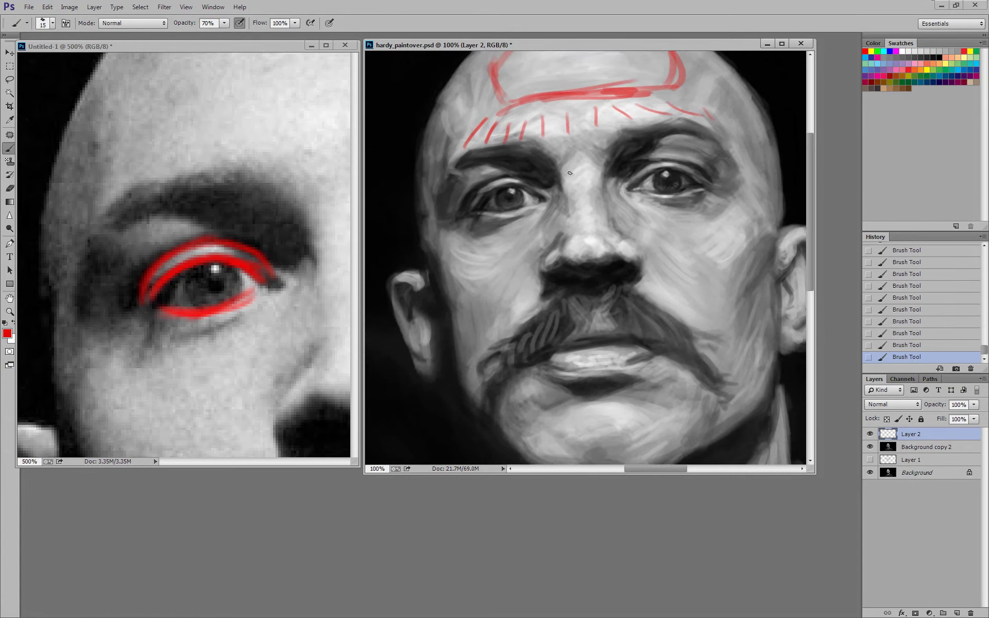
mouse_move(563, 209)
mouse_down()
mouse_move(582, 188)
mouse_move(599, 194)
mouse_move(574, 234)
mouse_up()
mouse_move(598, 193)
mouse_down()
mouse_move(596, 230)
mouse_move(573, 264)
mouse_move(613, 255)
mouse_move(573, 263)
mouse_move(633, 267)
mouse_up()
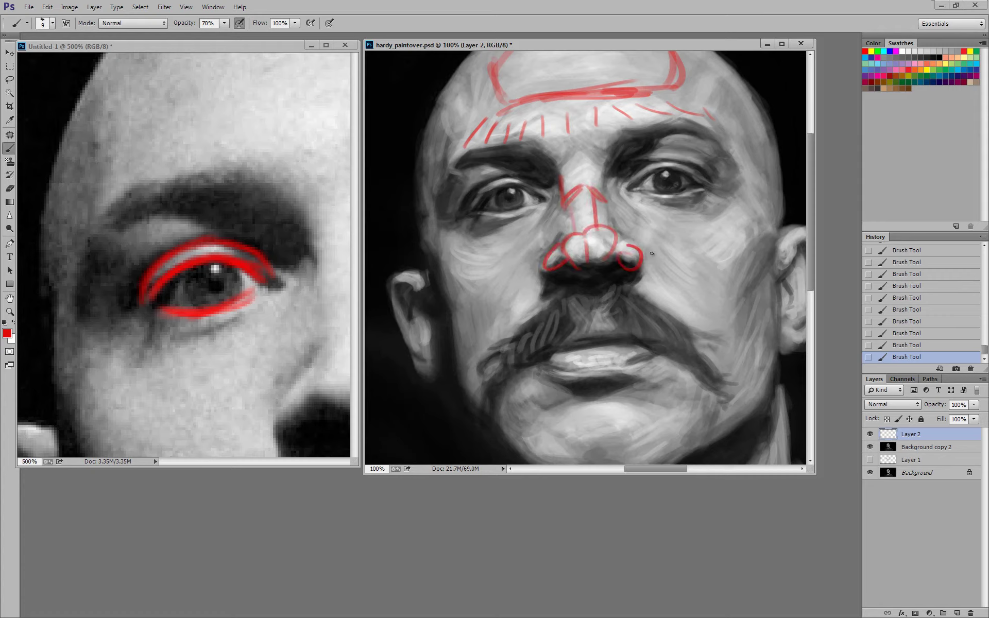
mouse_move(560, 195)
mouse_down()
mouse_move(536, 232)
mouse_move(552, 256)
mouse_up()
mouse_move(614, 182)
mouse_down()
mouse_move(647, 217)
mouse_move(636, 247)
mouse_up()
- Delete Layer 2 with its red plane sketch from the painted portrait
key(ctrl+plus)
drag(477, 181, 541, 203)
drag(457, 127, 530, 203)
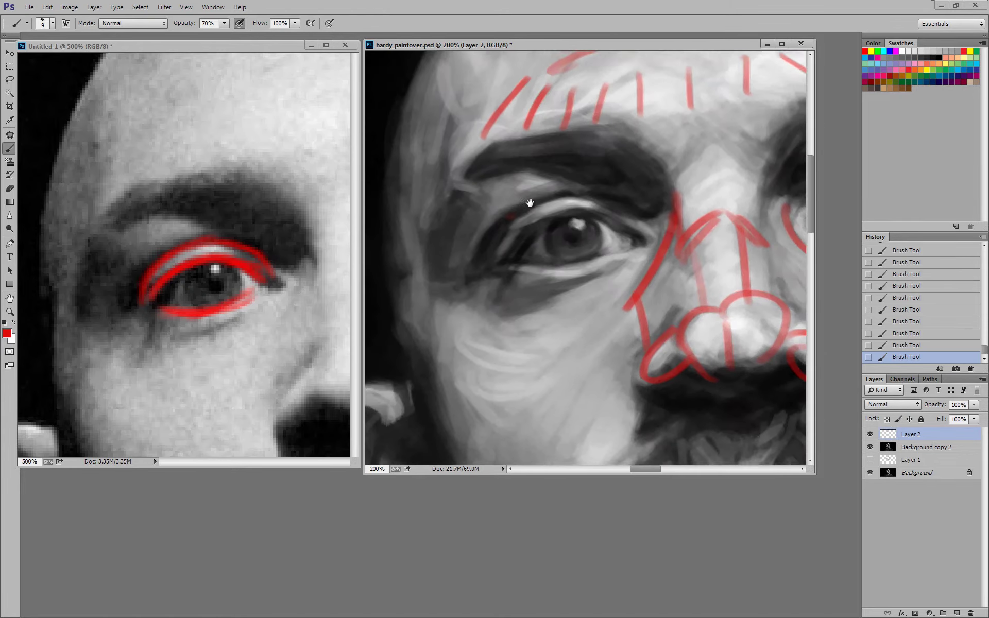
key(ctrl+minus)
key(ctrl+minus)
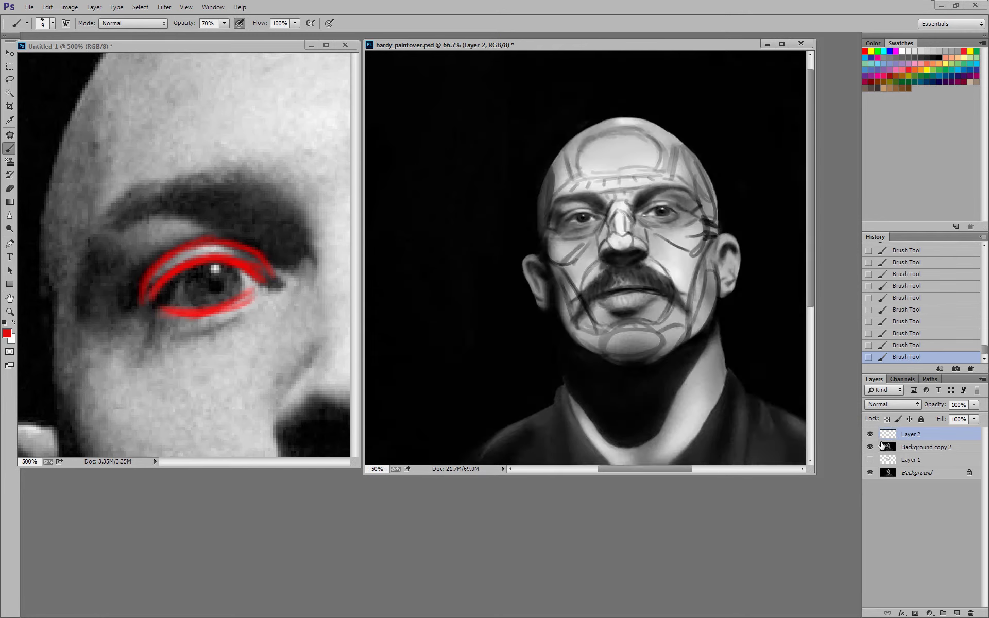
key(ctrl+minus)
key(Delete)
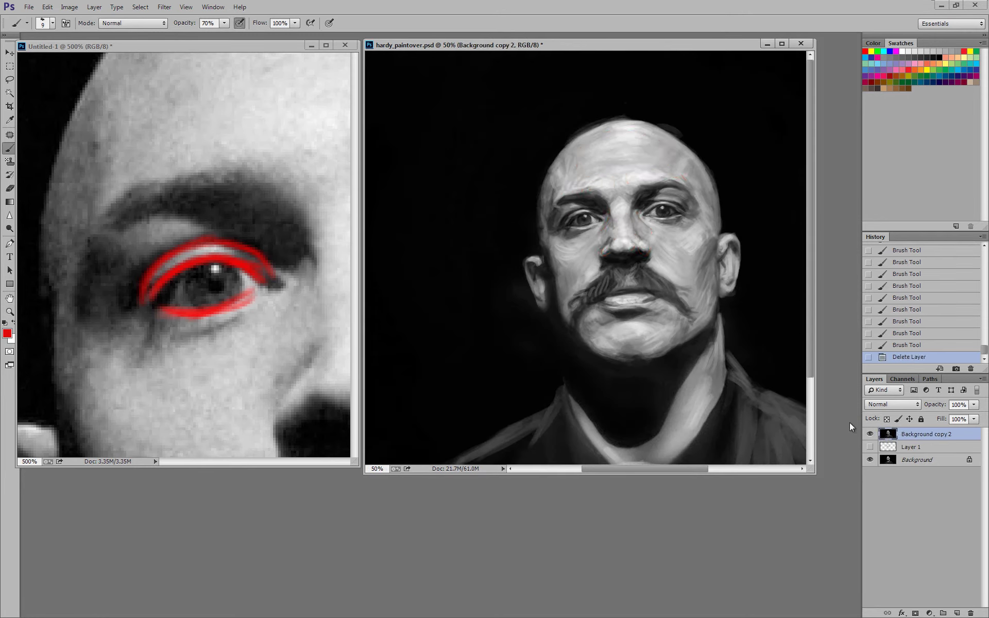
- Undo the red eyelid strokes on the reference photo
click(258, 318)
key(ctrl+minus)
scroll(258, 317, down, 4)
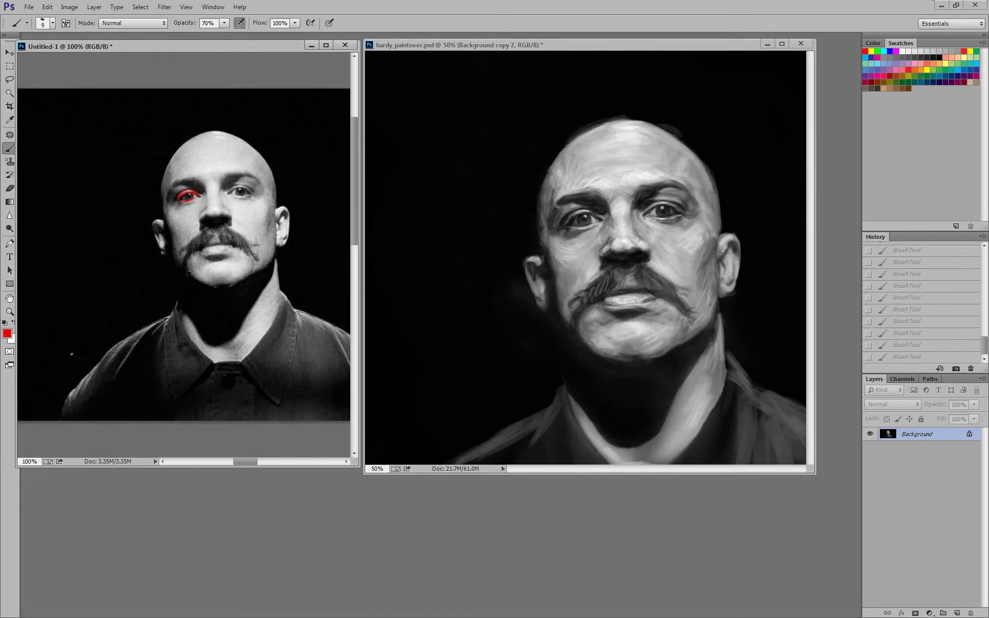
key(ctrl+alt+z)
key(ctrl+alt+z)
key(ctrl+alt+z)
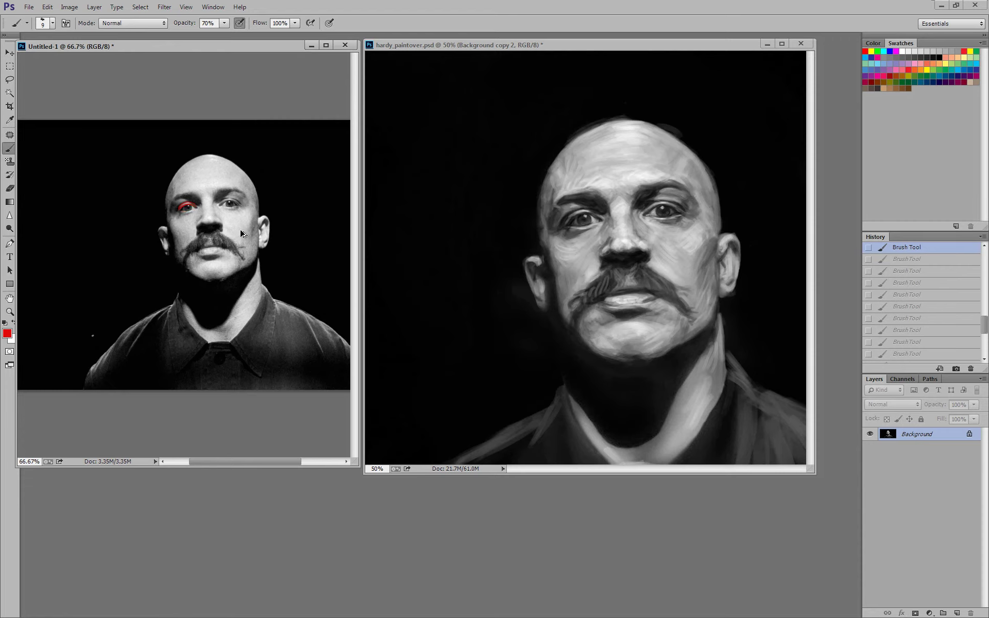
key(ctrl+alt+z)
key(ctrl+alt+z)
key(ctrl+alt+z)
key(ctrl+alt+z)
key(ctrl+alt+z)
click(315, 132)
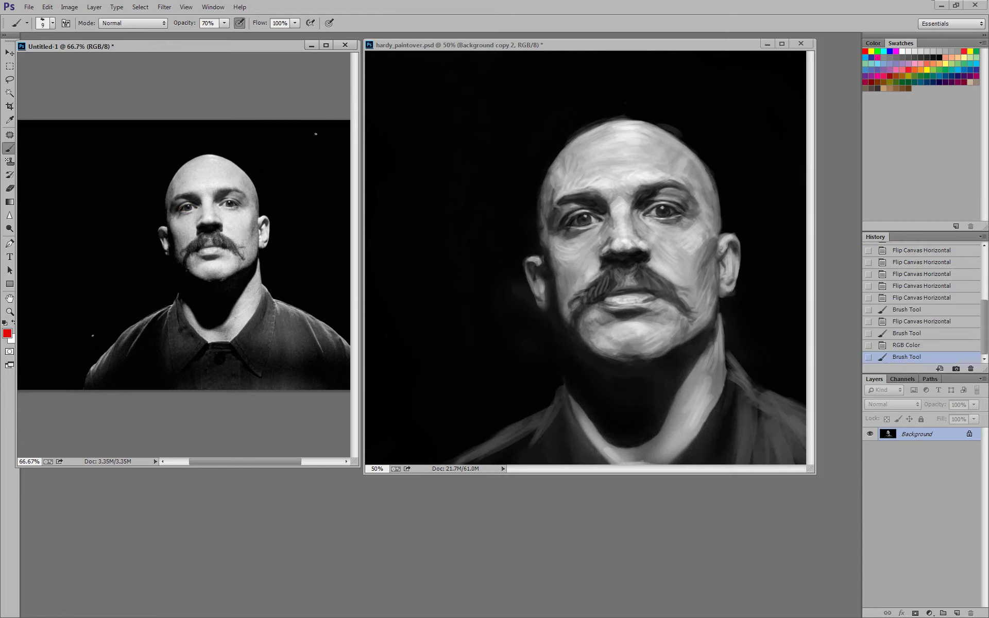
- Compare the faces in the reference photo and the repainted portrait side by side at a larger size
key(ctrl+plus)
drag(242, 204, 242, 222)
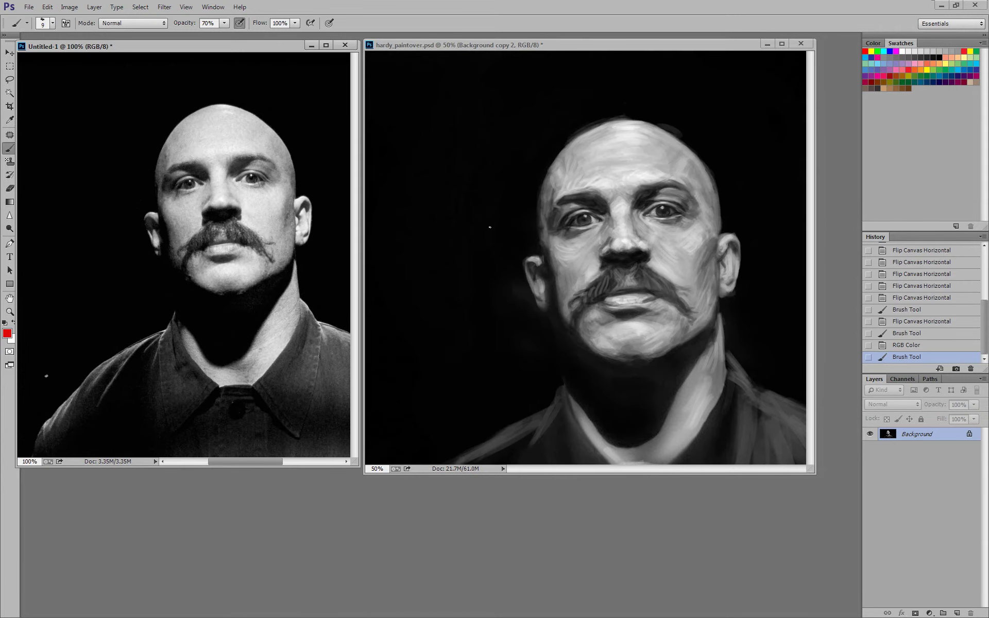
click(490, 227)
key(ctrl+plus)
drag(625, 161, 606, 177)
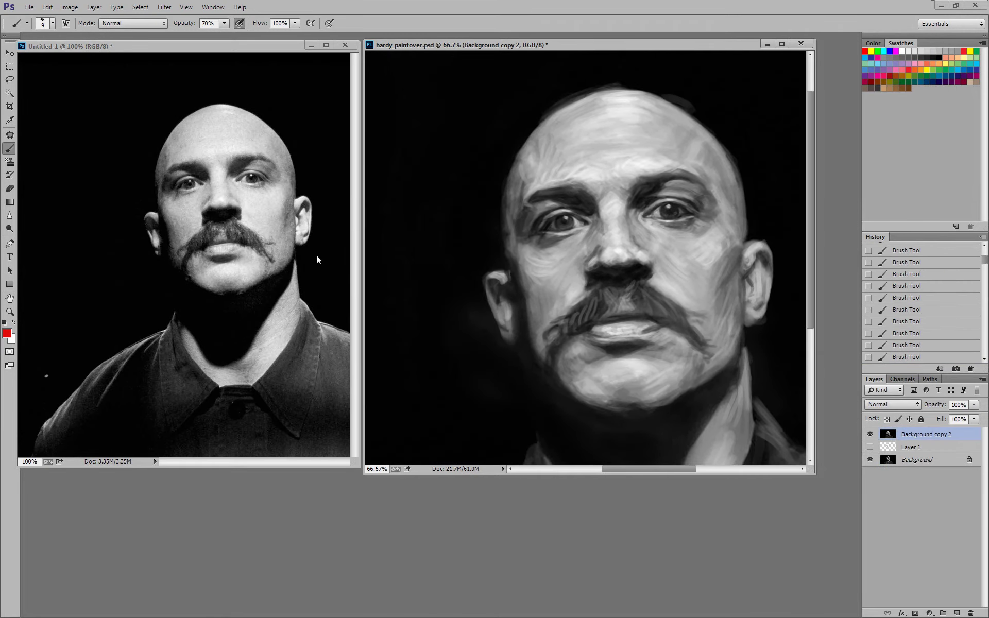
click(321, 271)
key(ctrl+plus)
drag(291, 191, 269, 302)
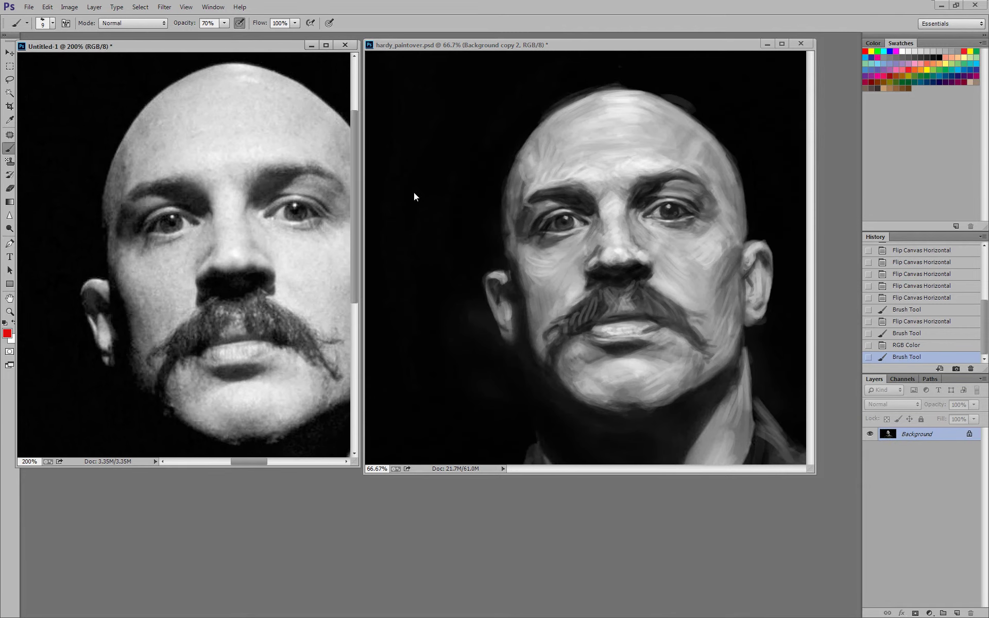
- Hide and show Background copy 2 to compare the smooth and repainted versions, and recheck them against the reference
click(449, 214)
drag(729, 367, 702, 368)
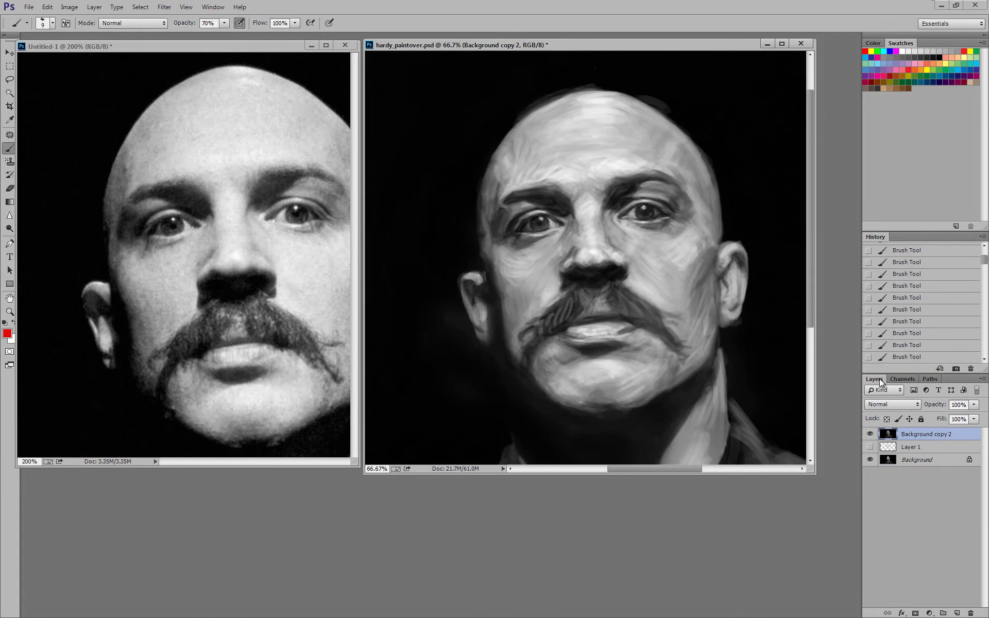
click(869, 434)
click(870, 436)
drag(309, 314, 301, 313)
click(440, 286)
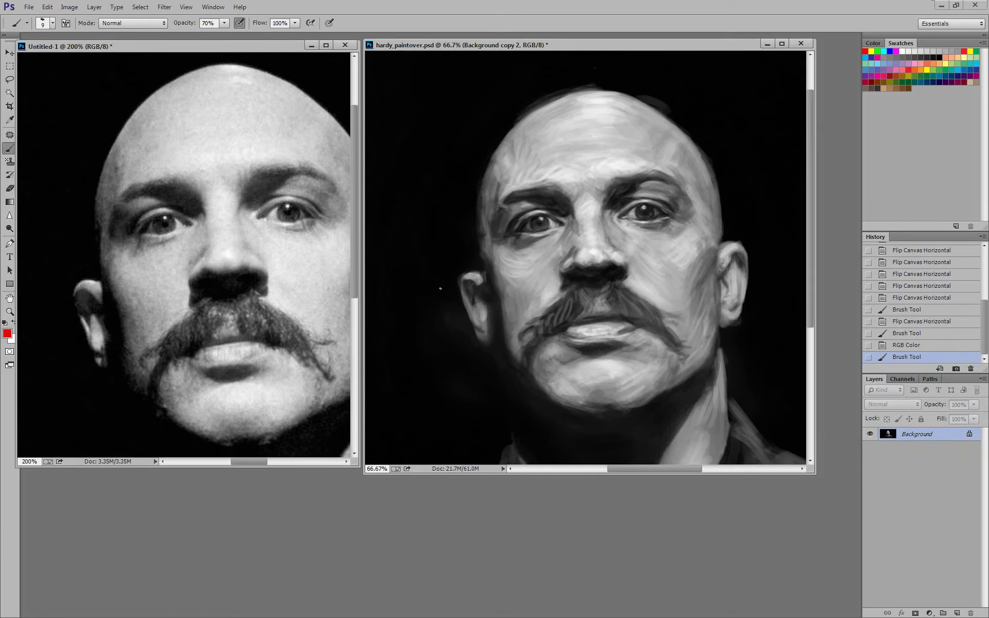
key(ctrl+minus)
key(ctrl+plus)
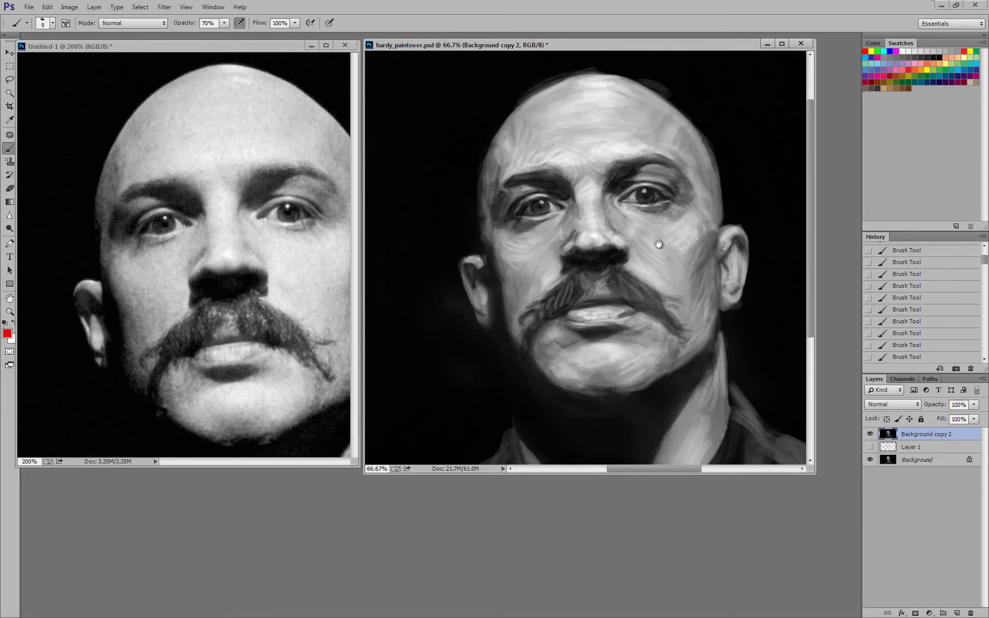
drag(659, 238, 650, 255)
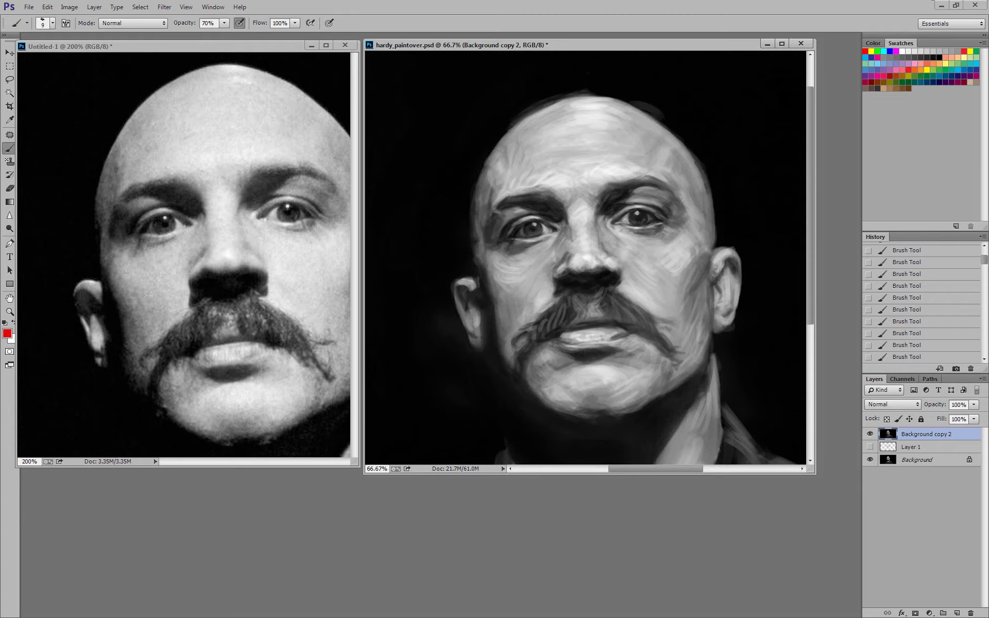
- Try marking the highest points of both eyebrows with short red strokes on Background copy 2, and undo them
drag(505, 197, 513, 192)
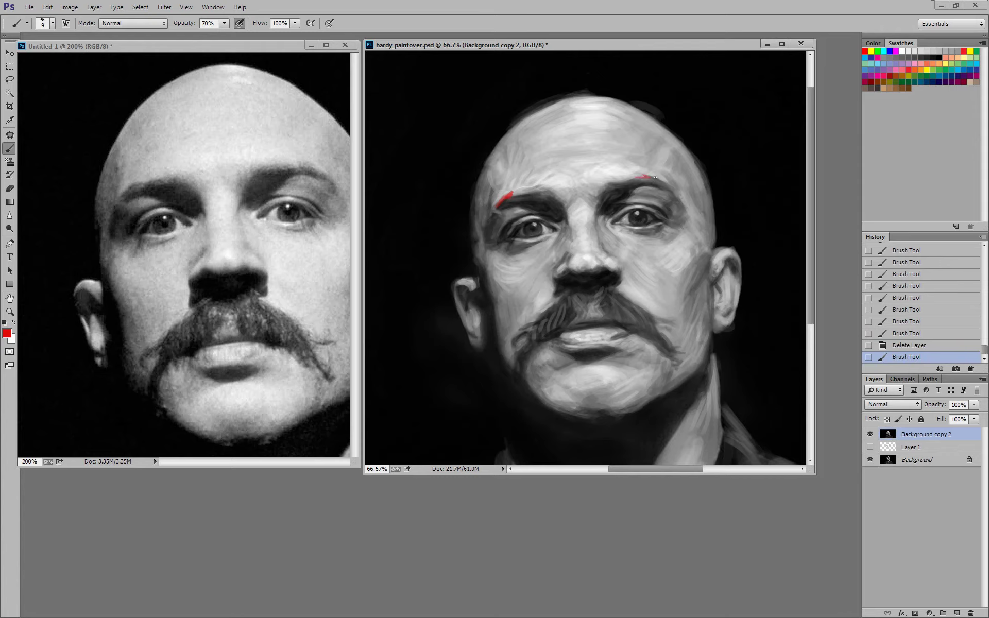
drag(655, 177, 662, 181)
key(ctrl+alt+z)
key(ctrl+alt+z)
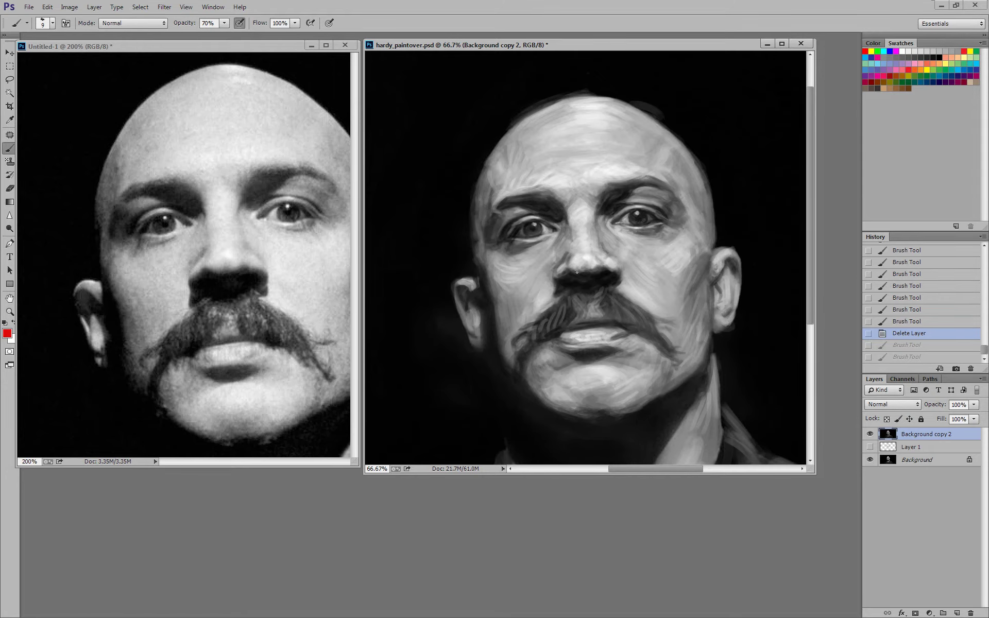
- Try a red stroke across the tip of the nose on the repainted portrait, and undo it
key(ctrl+plus)
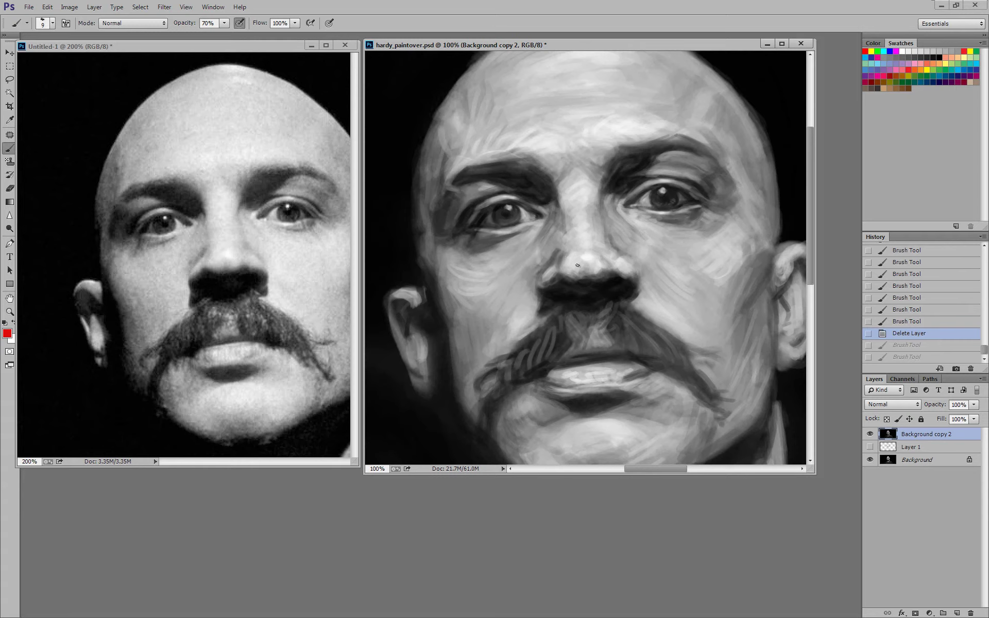
mouse_move(590, 261)
mouse_down()
mouse_move(566, 279)
mouse_move(587, 247)
mouse_move(609, 258)
mouse_up()
key(ctrl+z)
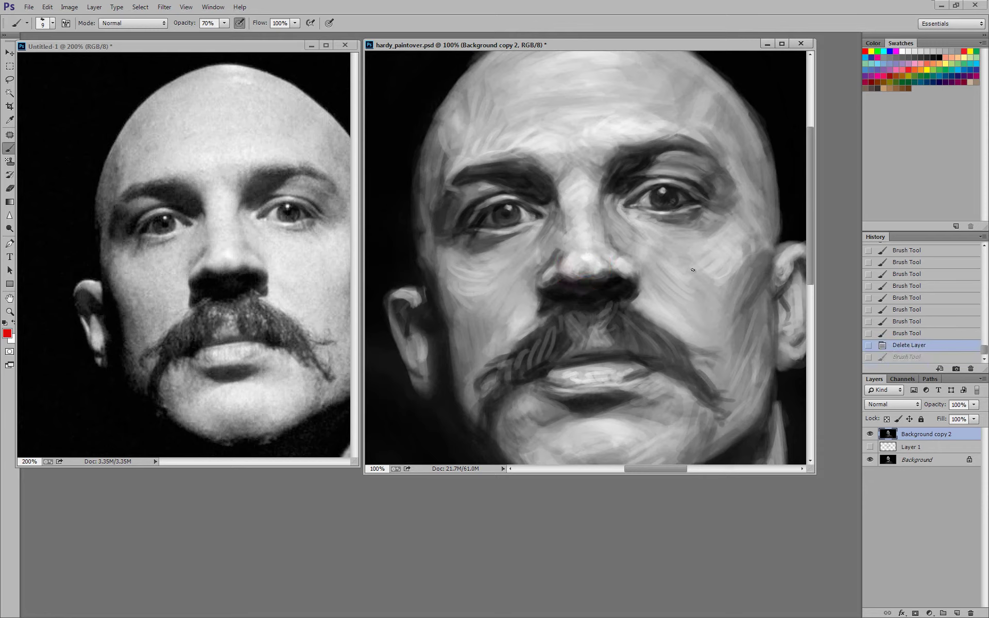
- Sketch the cheekbone contour in red from the outer eye corner down the cheek, and try erasing part of it
drag(713, 232, 700, 256)
mouse_move(688, 213)
mouse_down()
mouse_move(711, 234)
mouse_move(700, 255)
mouse_move(705, 289)
mouse_up()
drag(700, 260, 714, 301)
mouse_move(700, 263)
mouse_down()
mouse_move(715, 299)
mouse_move(714, 292)
mouse_move(727, 299)
mouse_move(727, 322)
mouse_move(686, 325)
mouse_move(677, 312)
mouse_up()
key(e)
mouse_move(716, 237)
mouse_down()
mouse_move(696, 226)
mouse_move(724, 255)
mouse_up()
- Undo the eraser stroke and all the red cheekbone strokes on Background copy 2
key(ctrl+alt+z)
key(ctrl+alt+z)
key(ctrl+alt+z)
key(ctrl+alt+z)
key(ctrl+alt+z)
key(ctrl+alt+z)
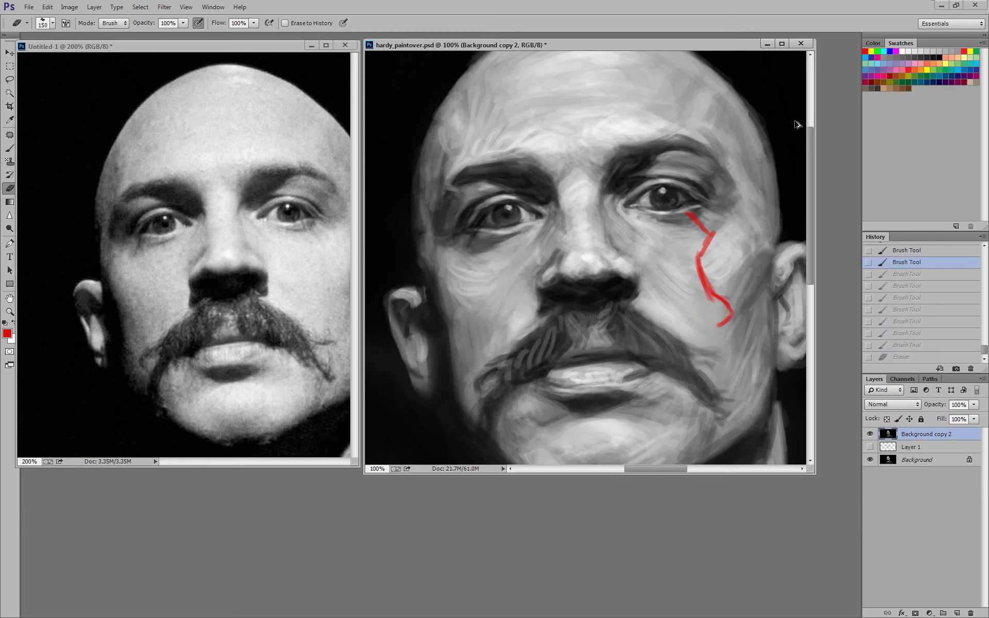
key(ctrl+alt+z)
key(ctrl+alt+z)
key(ctrl+alt+z)
key(ctrl+alt+z)
key(ctrl+alt+z)
key(ctrl+alt+z)
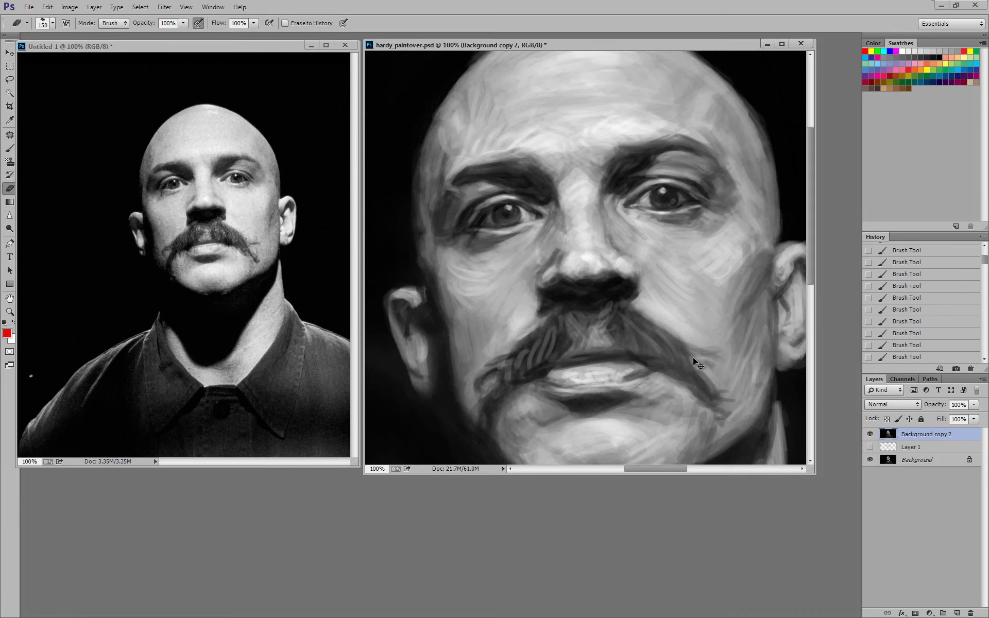
- Hide and show Background copy 2 to compare the overall shading of the smooth and repainted heads
key(ctrl+minus)
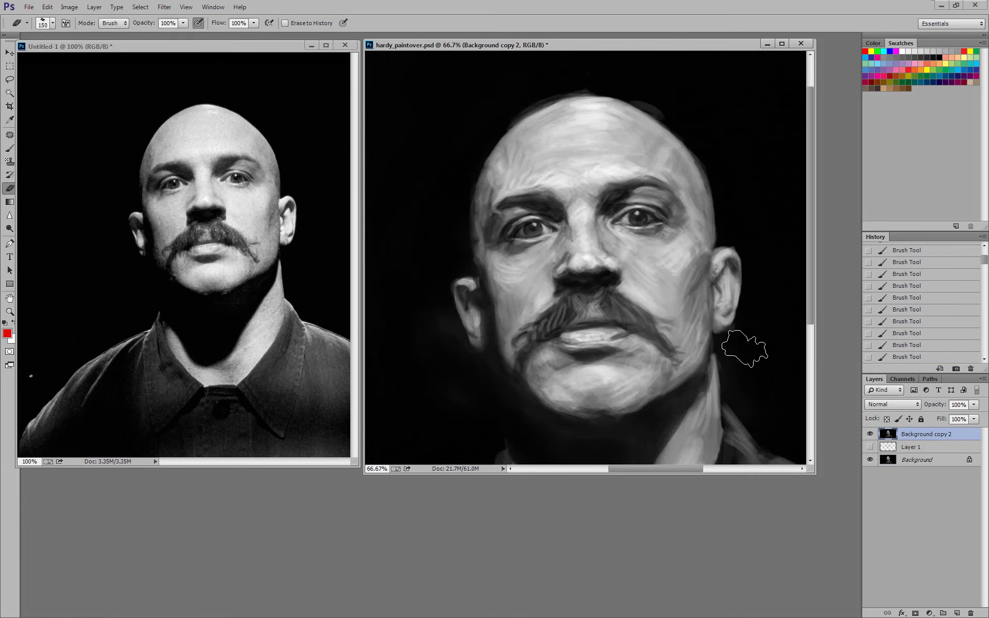
key(bracketleft)
key(bracketleft)
key(bracketleft)
key(bracketleft)
key(bracketleft)
click(870, 434)
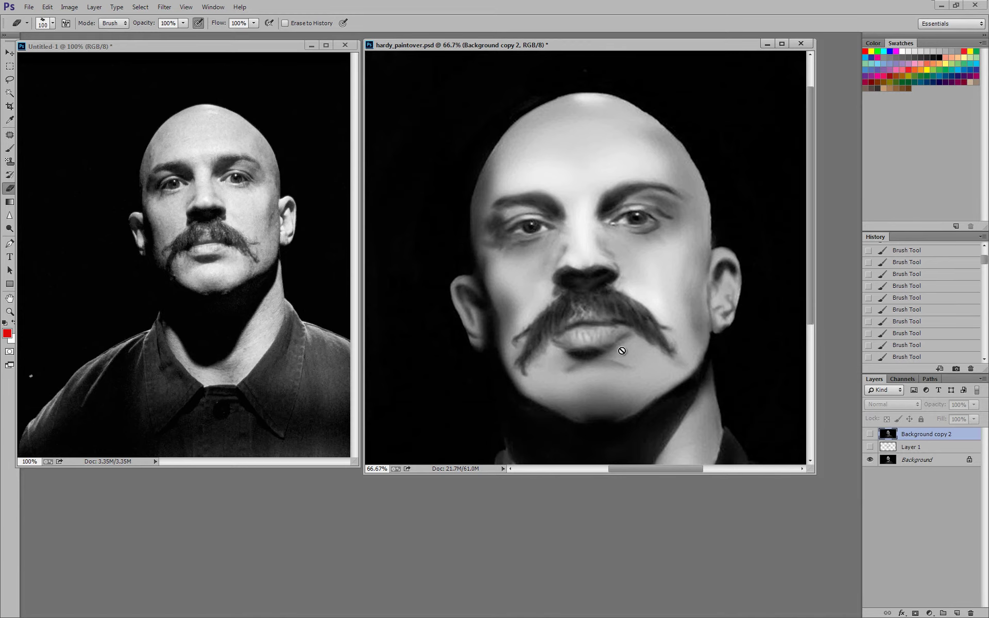
click(870, 434)
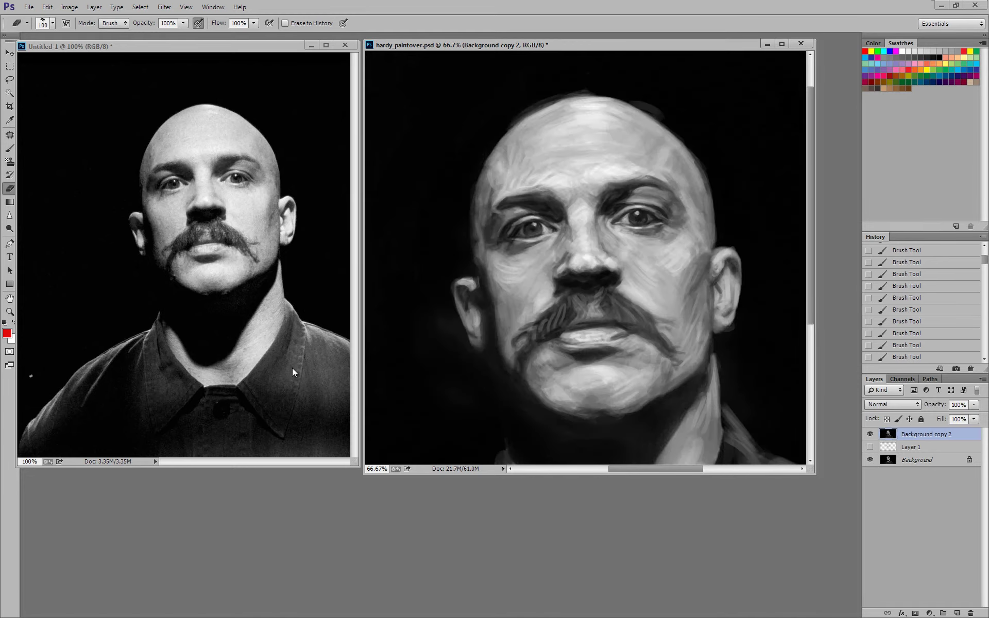
- Compare the reference photo and the repainted portrait up close, focusing on the mouth area
click(292, 368)
key(ctrl+plus)
drag(323, 215, 282, 276)
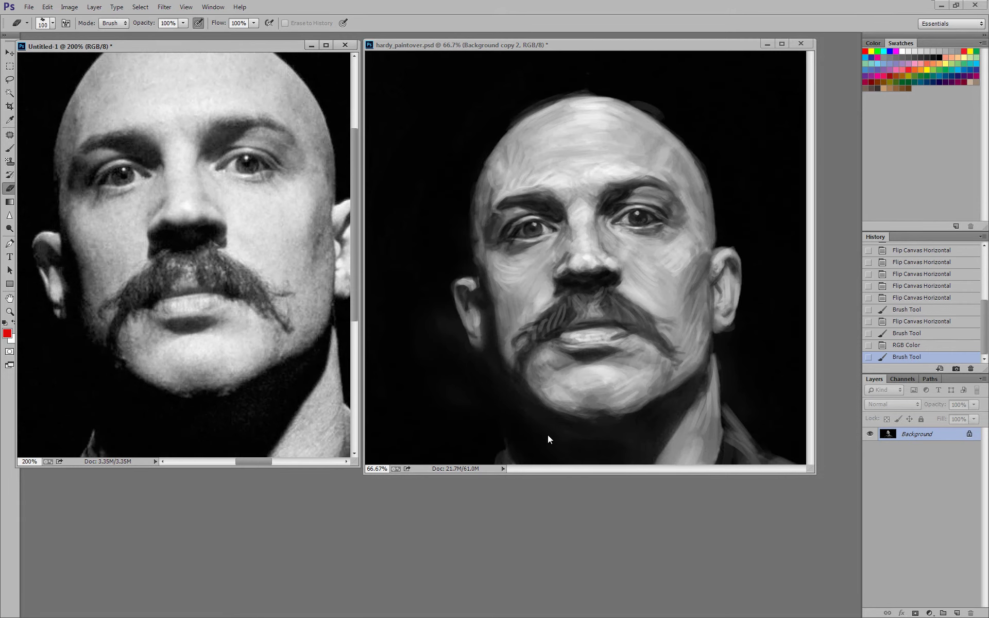
click(548, 435)
key(ctrl+plus)
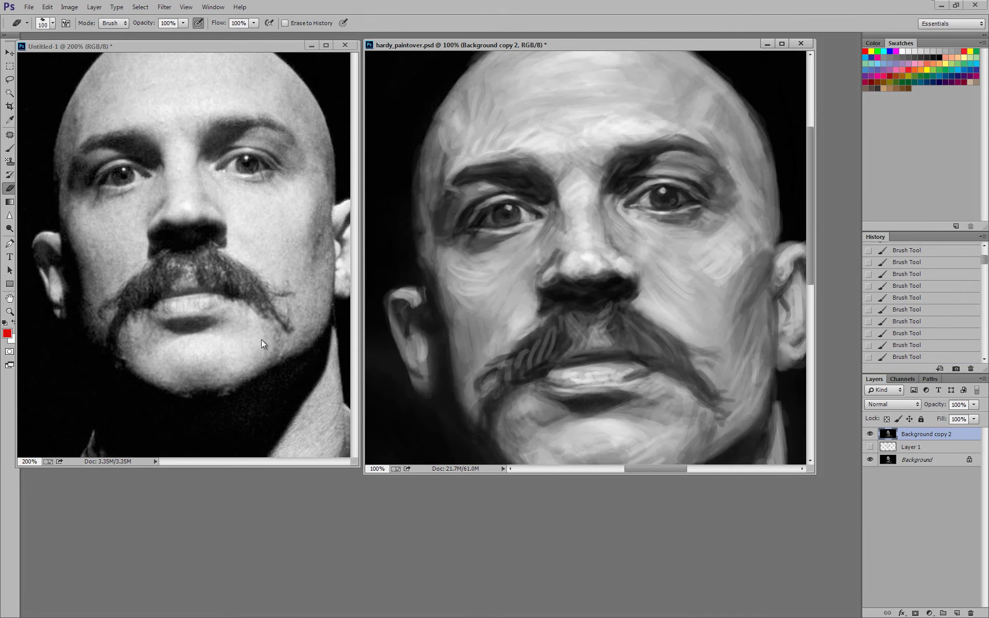
click(187, 328)
scroll(190, 322, up, 2)
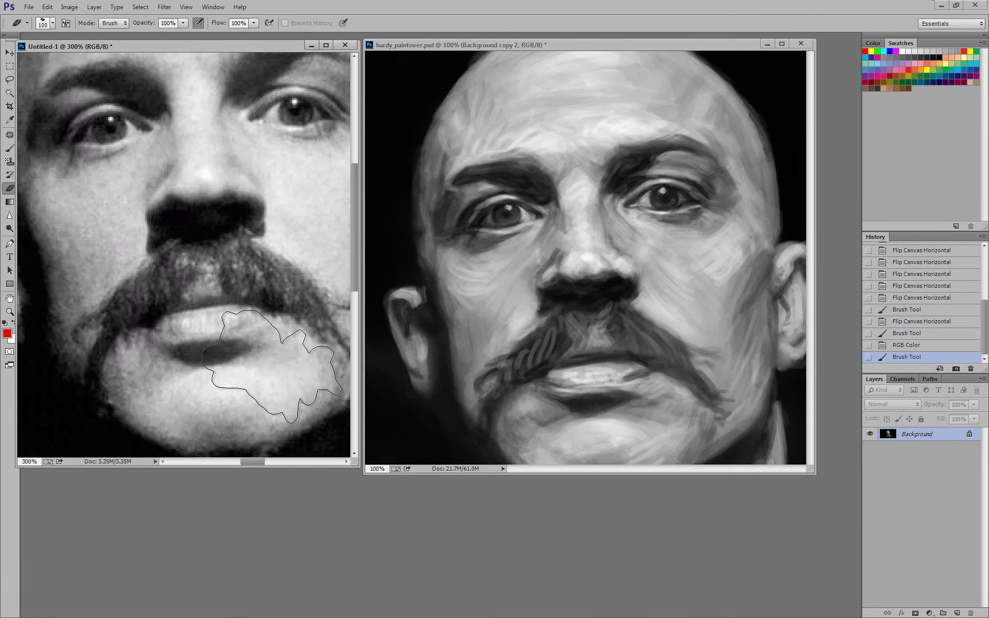
key(bracketleft)
key(bracketleft)
key(bracketleft)
key(bracketleft)
key(bracketleft)
key(bracketleft)
key(bracketleft)
key(bracketleft)
key(bracketleft)
key(bracketleft)
key(bracketleft)
key(bracketleft)
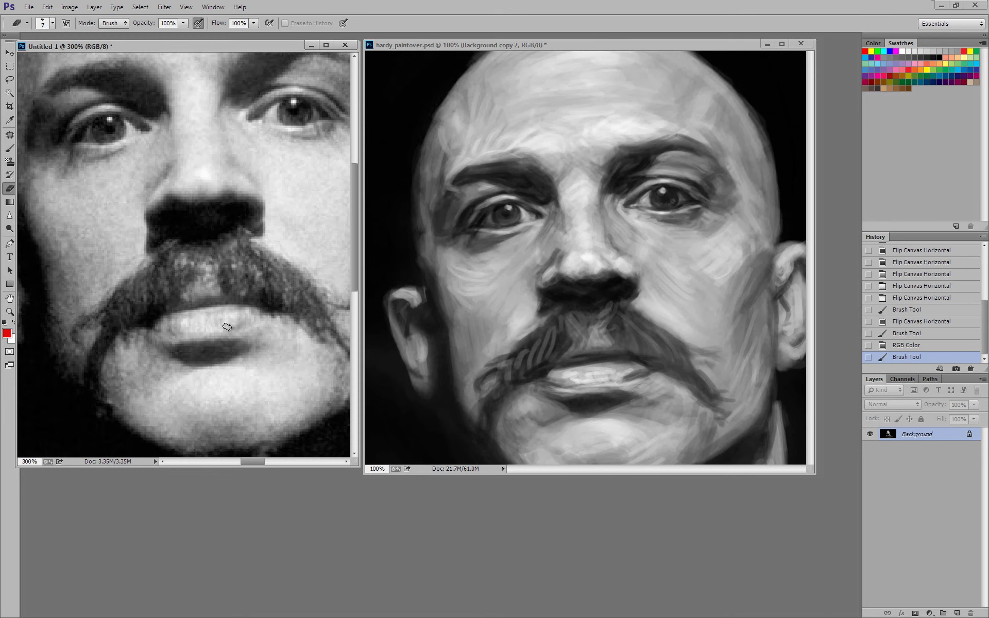
key(bracketleft)
key(bracketleft)
mouse_move(142, 328)
mouse_down()
mouse_move(173, 345)
mouse_move(164, 344)
mouse_up()
key(ctrl+alt+z)
key(ctrl+alt+z)
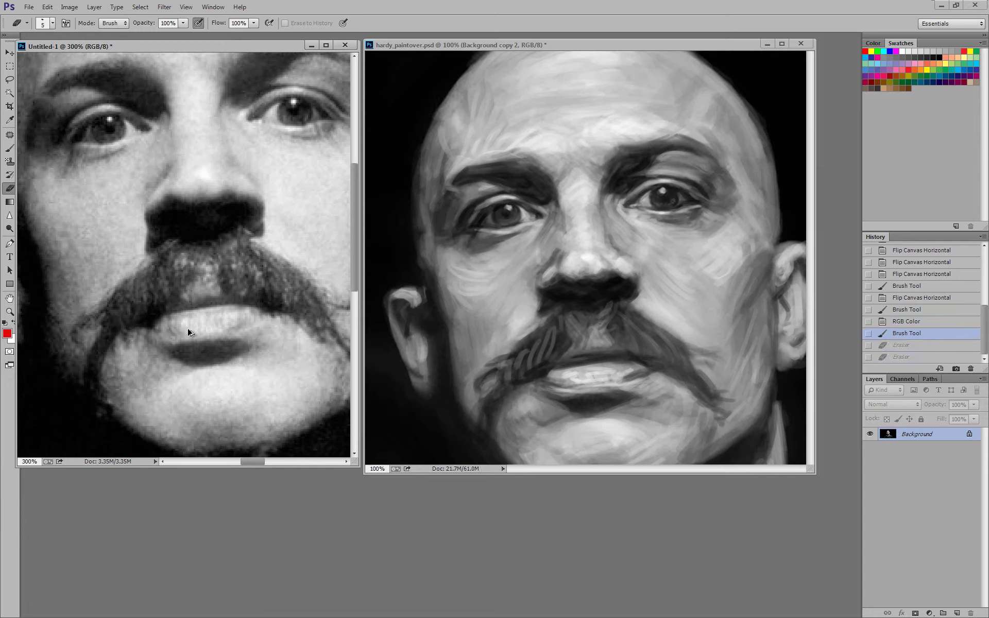
- Outline the mouth on the reference photo in red with a 4 px brush: both corners and the edges of the lips
key(b)
mouse_move(141, 331)
mouse_down()
mouse_move(176, 351)
mouse_move(180, 335)
mouse_up()
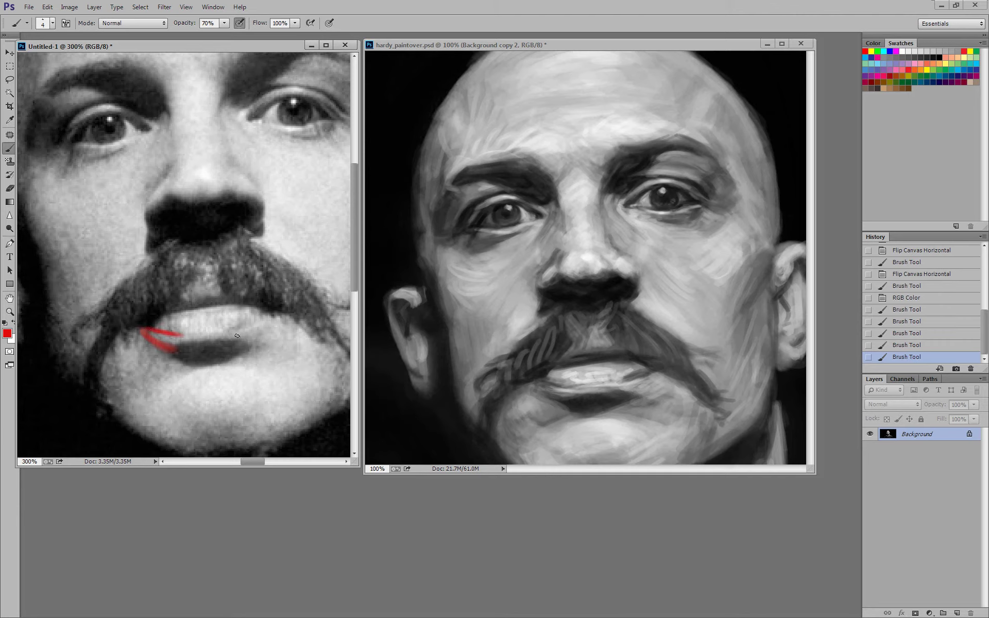
mouse_move(268, 314)
mouse_down()
mouse_move(228, 332)
mouse_move(253, 334)
mouse_move(238, 344)
mouse_up()
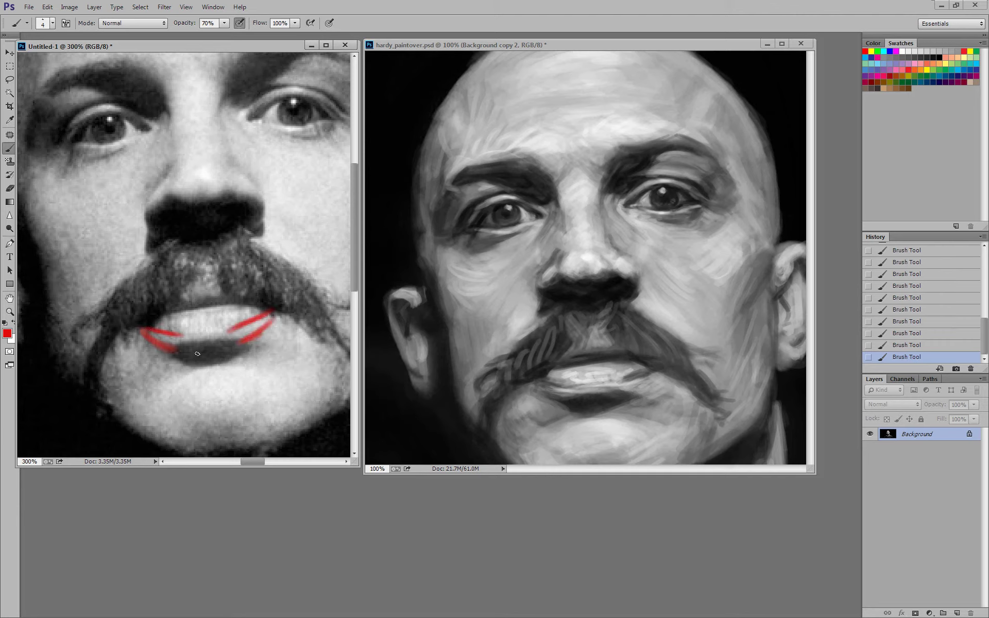
mouse_move(178, 347)
mouse_down()
mouse_move(231, 336)
mouse_move(240, 323)
mouse_move(155, 328)
mouse_move(238, 305)
mouse_move(268, 309)
mouse_up()
- Fill the shadow under the lower lip in red and mark the upper edge of the chin with arched strokes
key(bracketright)
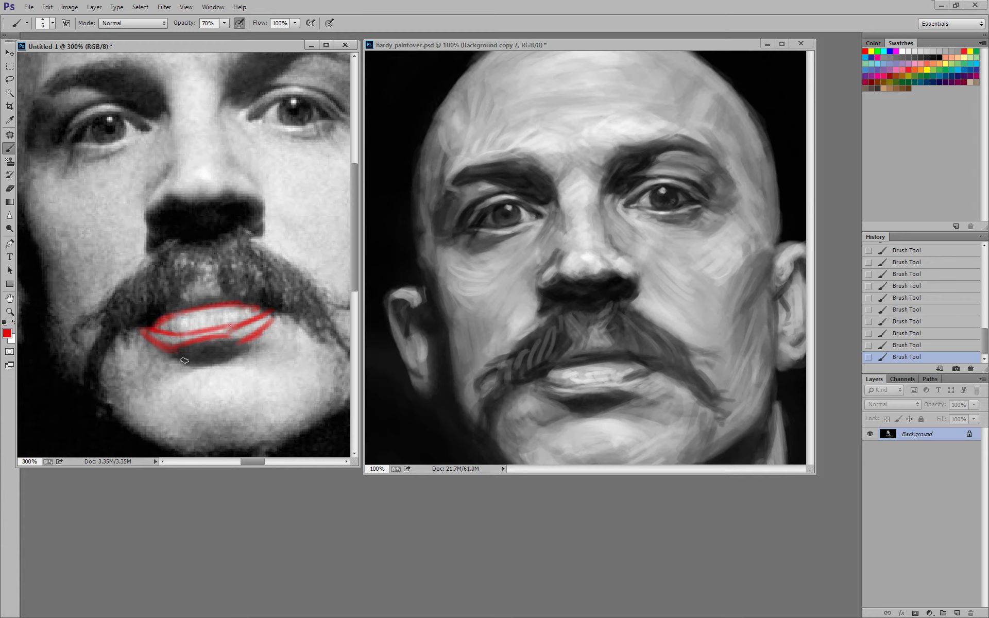
mouse_move(184, 360)
mouse_down()
mouse_move(229, 339)
mouse_move(196, 353)
mouse_move(230, 351)
mouse_move(194, 355)
mouse_move(235, 355)
mouse_up()
key(bracketleft)
key(bracketleft)
mouse_move(160, 401)
mouse_down()
mouse_move(227, 361)
mouse_move(252, 365)
mouse_move(197, 367)
mouse_up()
mouse_move(264, 380)
mouse_down()
mouse_move(209, 368)
mouse_move(267, 378)
mouse_up()
scroll(260, 377, down, 2)
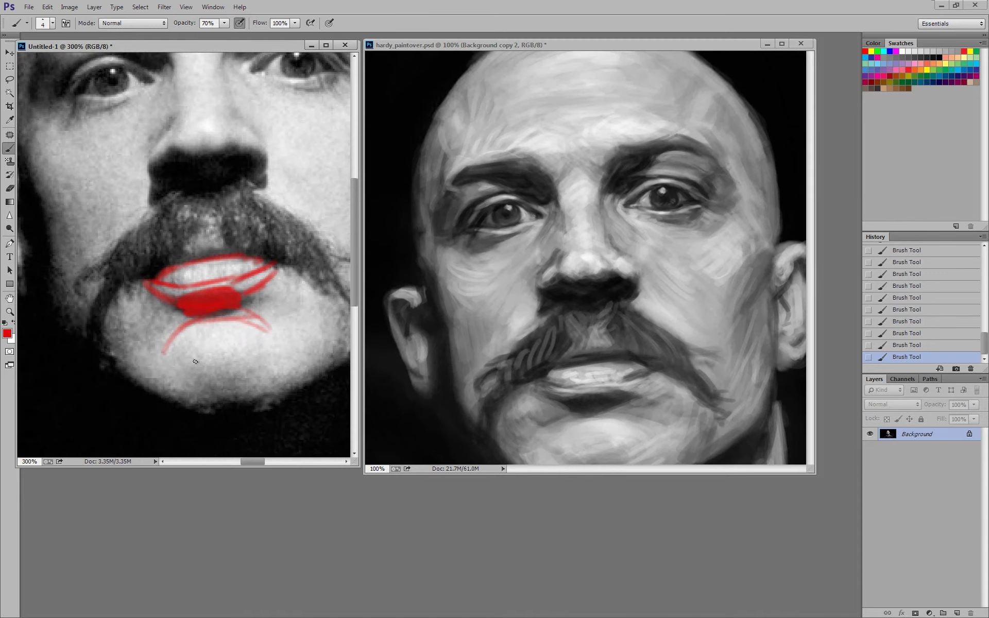
- Outline both side planes of the chin on the reference photo in red and fill the shadow at the chin's lower centre
drag(164, 352, 204, 374)
drag(269, 343, 241, 380)
drag(265, 328, 278, 337)
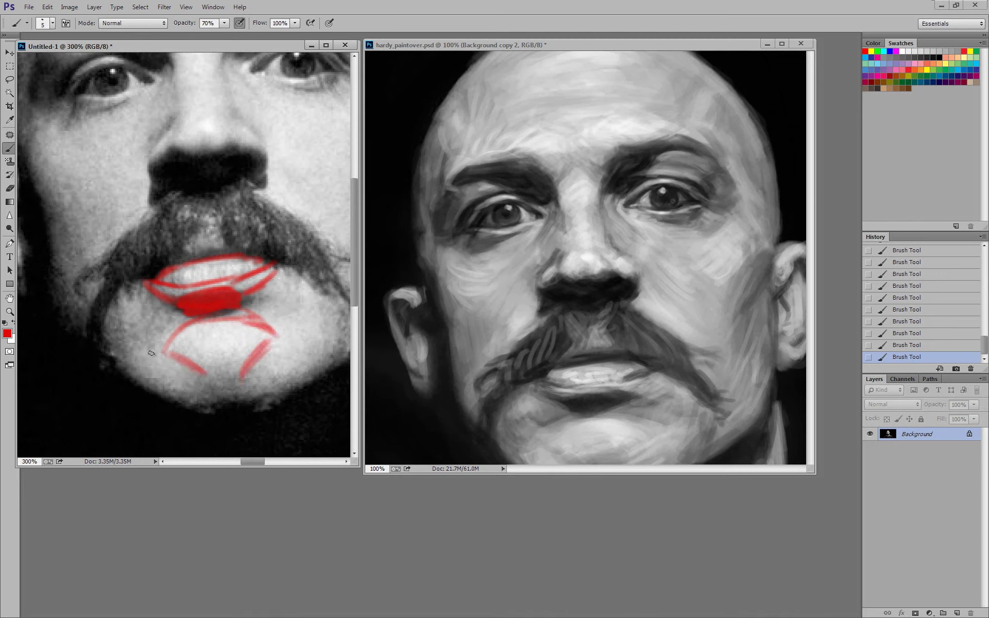
mouse_move(151, 354)
mouse_down()
mouse_move(126, 361)
mouse_move(181, 392)
mouse_move(212, 380)
mouse_up()
drag(273, 345, 250, 389)
mouse_move(260, 389)
mouse_down()
mouse_move(309, 331)
mouse_move(222, 372)
mouse_move(242, 392)
mouse_move(234, 376)
mouse_up()
key(ctrl+alt+z)
key(ctrl+alt+z)
key(ctrl+shift+z)
key(ctrl+shift+z)
- Undo all red mouth and chin strokes on the reference photo, and add a new empty layer
key(ctrl+minus)
key(ctrl+minus)
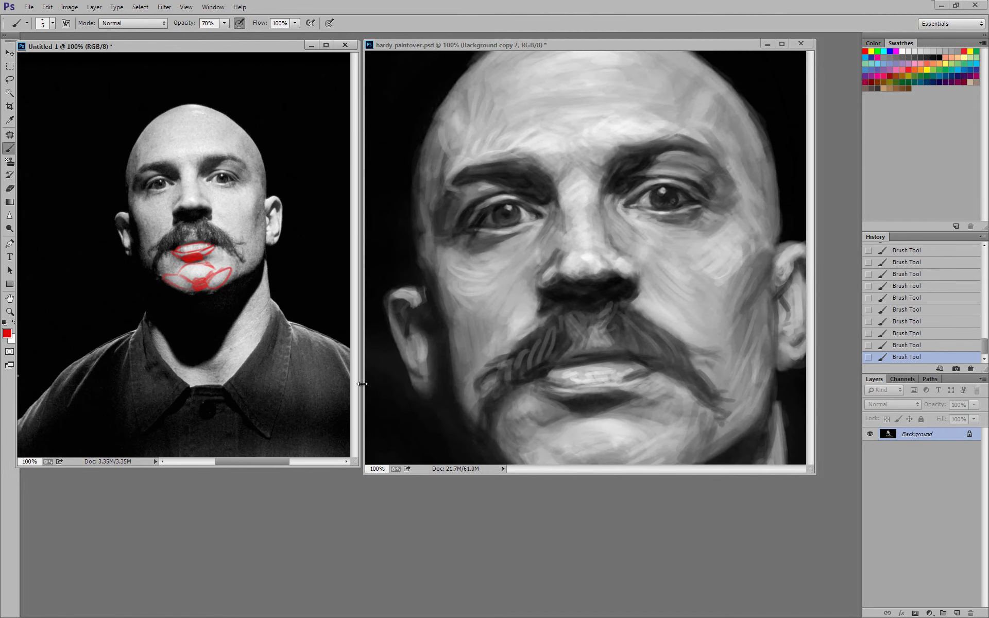
key(ctrl+plus)
drag(270, 252, 226, 378)
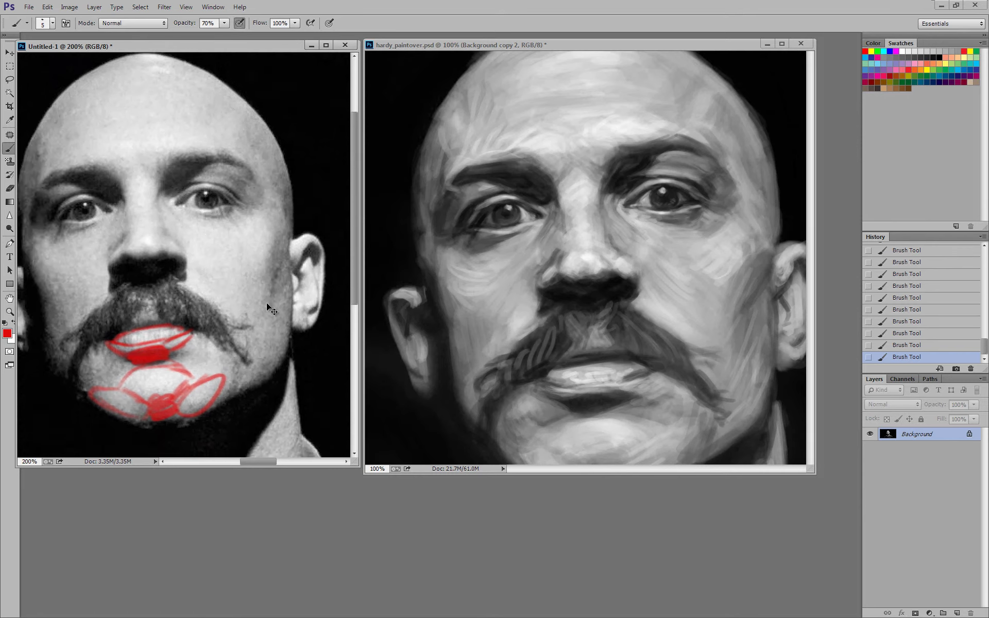
key(ctrl+minus)
key(ctrl+minus)
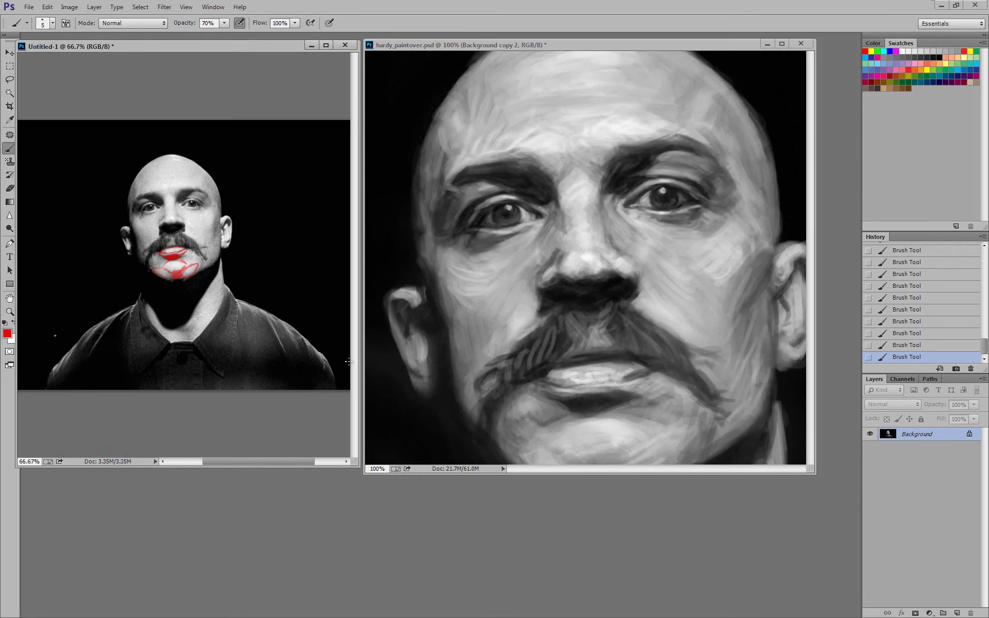
key(ctrl+alt+z)
key(ctrl+alt+z)
key(ctrl+alt+z)
key(ctrl+alt+z)
key(ctrl+alt+z)
key(ctrl+alt+z)
key(ctrl+alt+z)
key(ctrl+alt+z)
key(ctrl+alt+z)
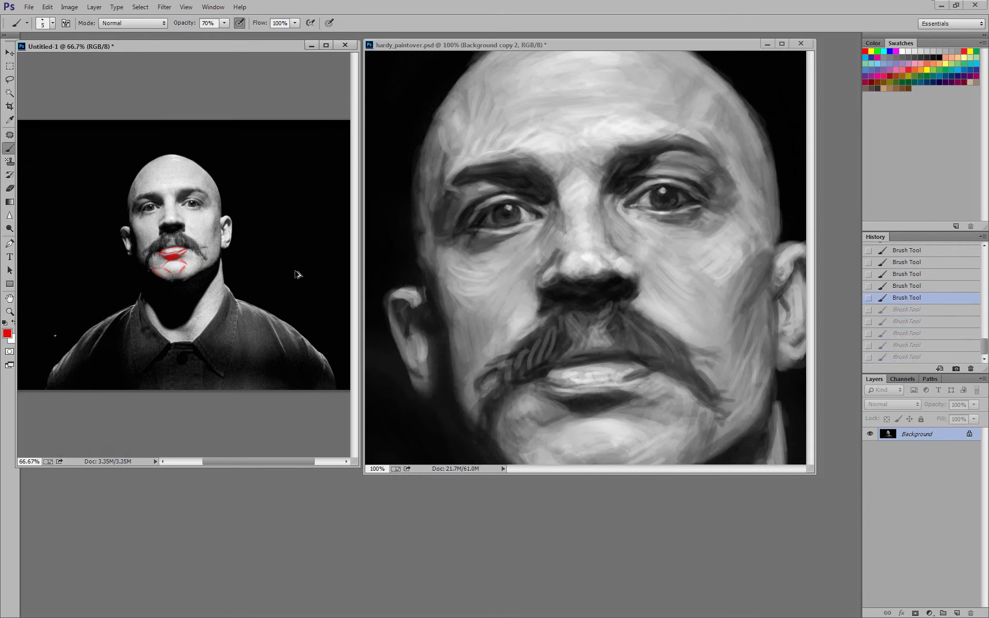
key(ctrl+alt+z)
key(ctrl+alt+z)
key(ctrl+alt+z)
key(ctrl+alt+z)
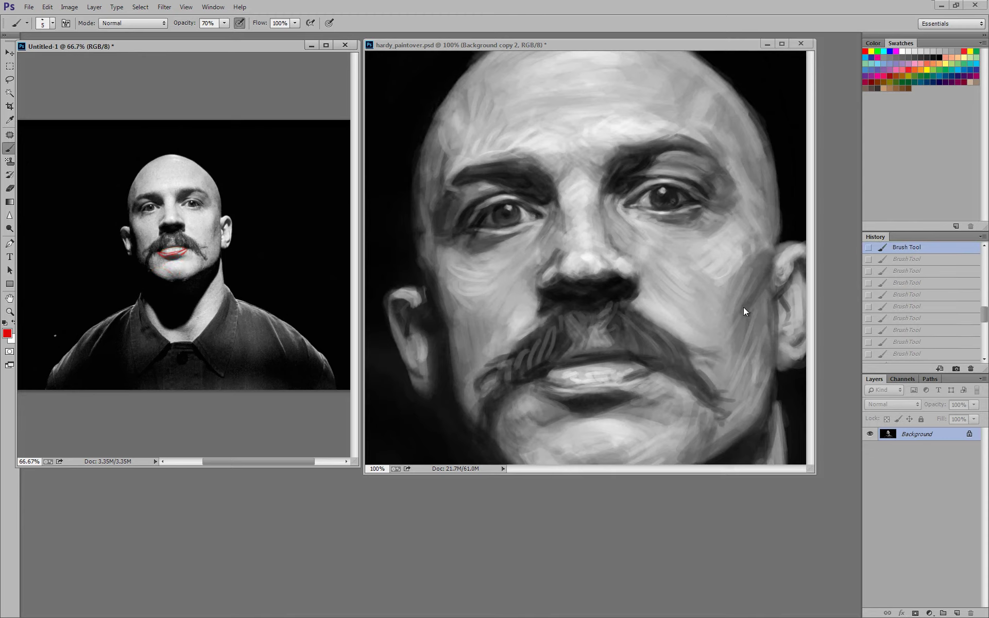
key(ctrl+alt+z)
key(ctrl+alt+z)
key(ctrl+alt+z)
key(ctrl+alt+z)
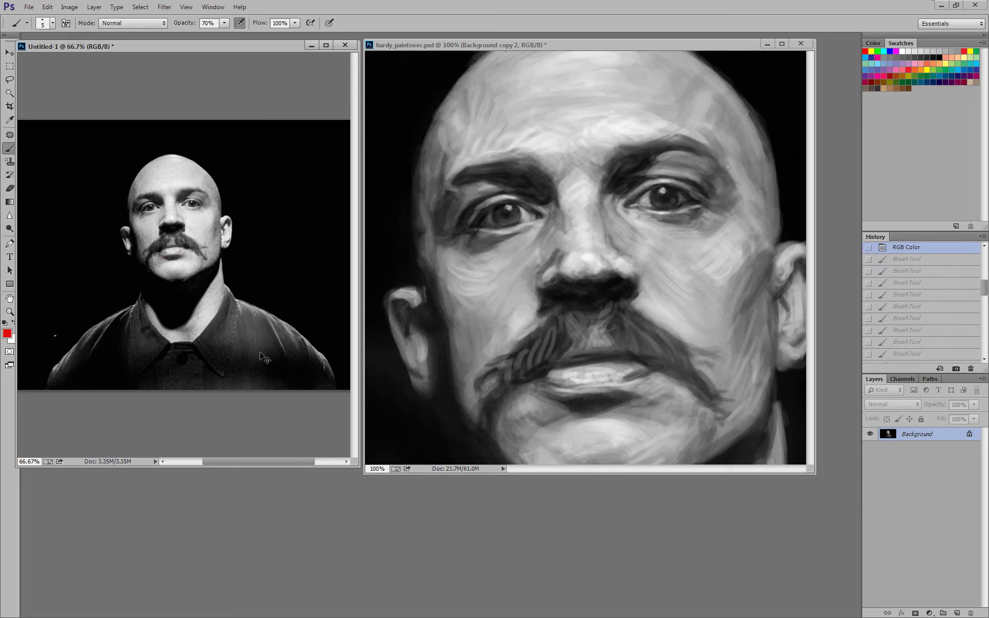
key(ctrl+shift+alt+n)
- Examine the repainted portrait both as a whole figure and close up on the face
click(648, 324)
key(ctrl+minus)
key(ctrl+minus)
key(ctrl+minus)
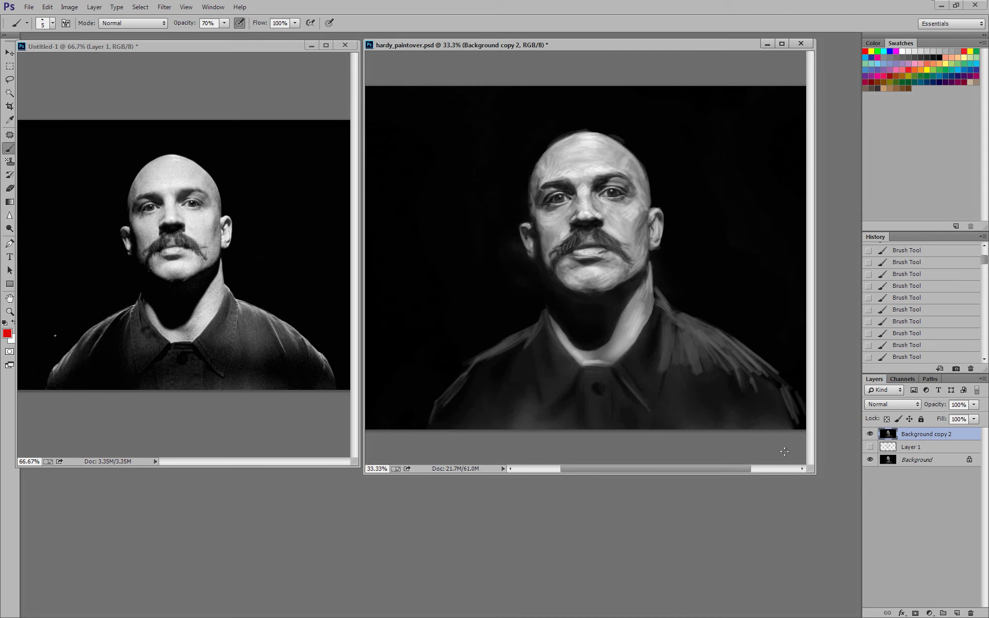
key(ctrl+plus)
key(ctrl+plus)
drag(679, 297, 654, 415)
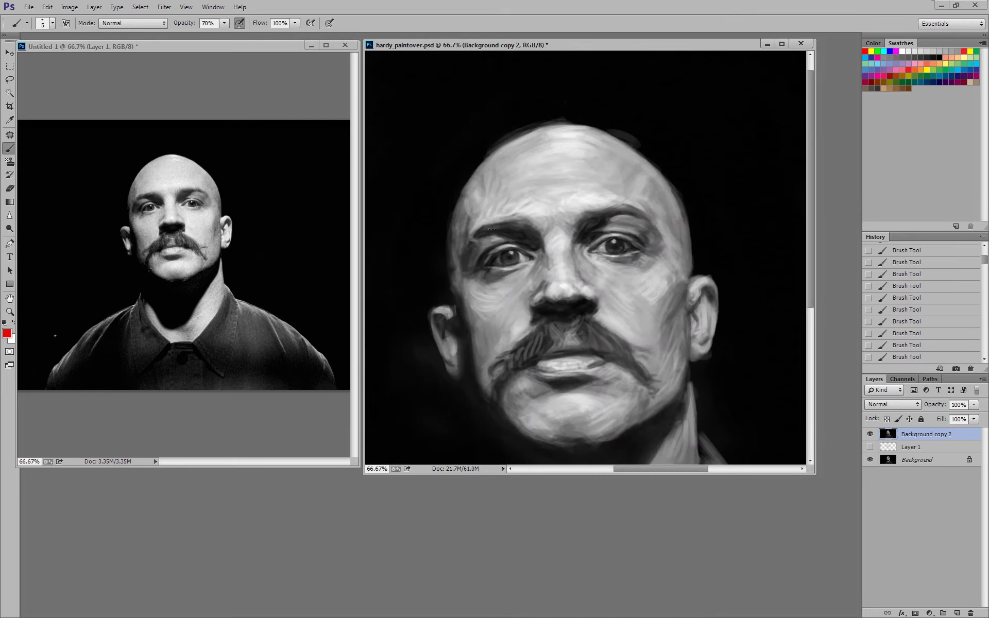
key(ctrl+plus)
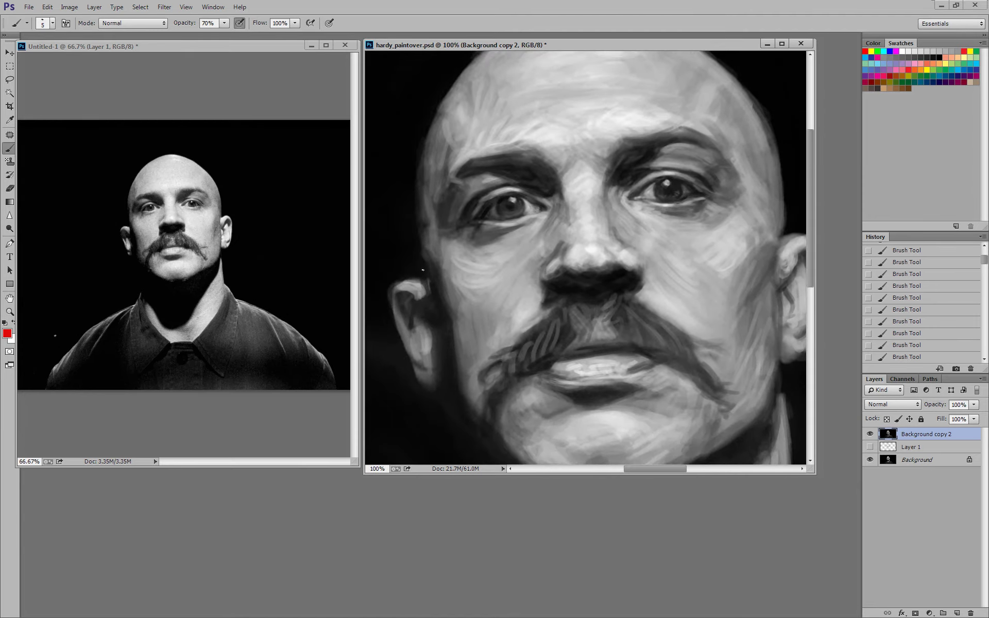
- Compare the reference photo and the repainted portrait at several sizes, checking how the facial features read small and large
click(301, 421)
key(ctrl+minus)
key(ctrl+minus)
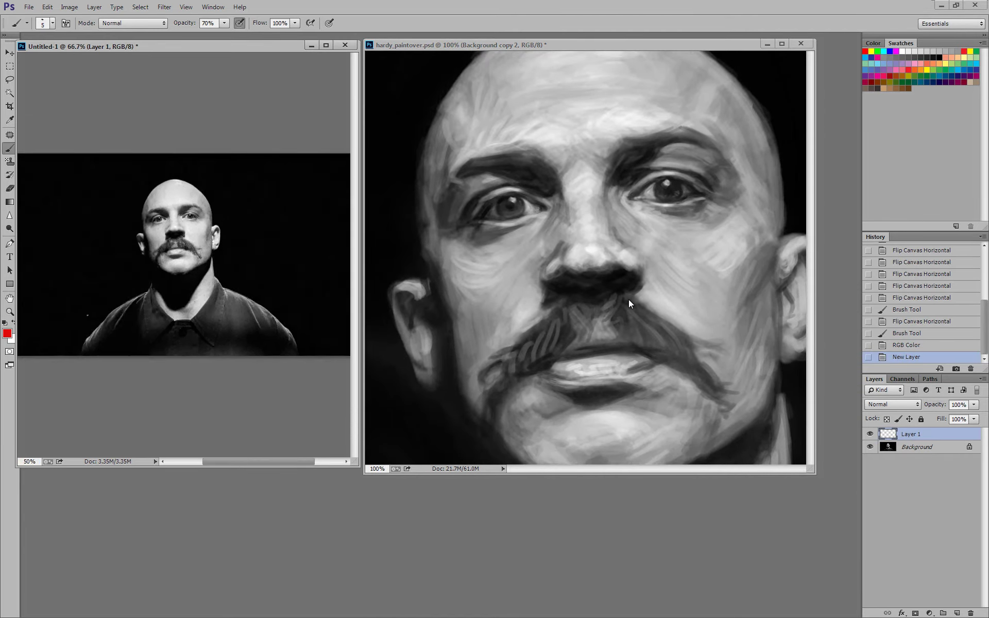
click(672, 325)
key(ctrl+minus)
key(ctrl+minus)
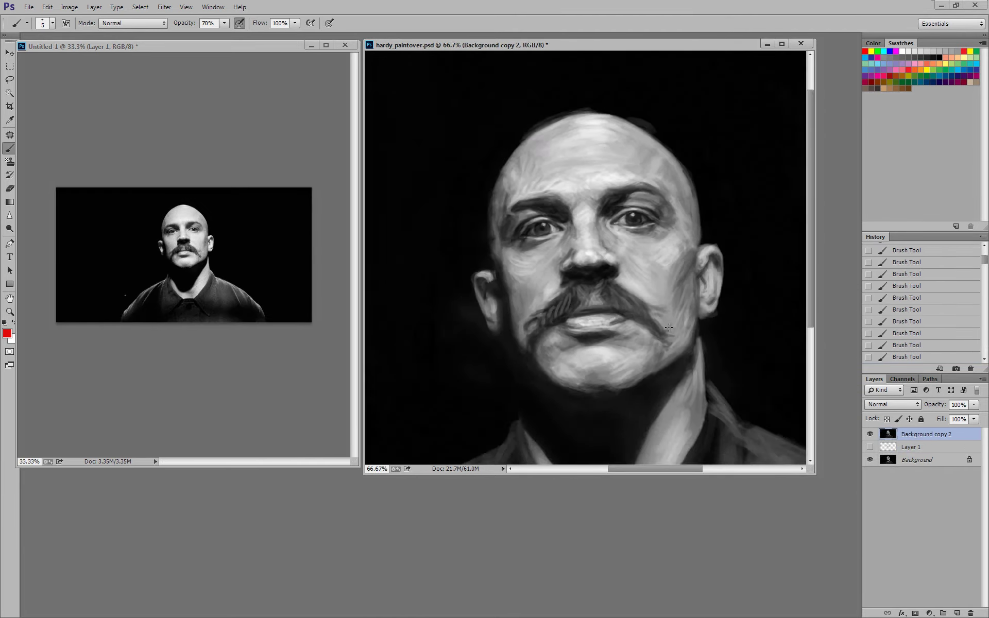
key(ctrl+plus)
key(ctrl+plus)
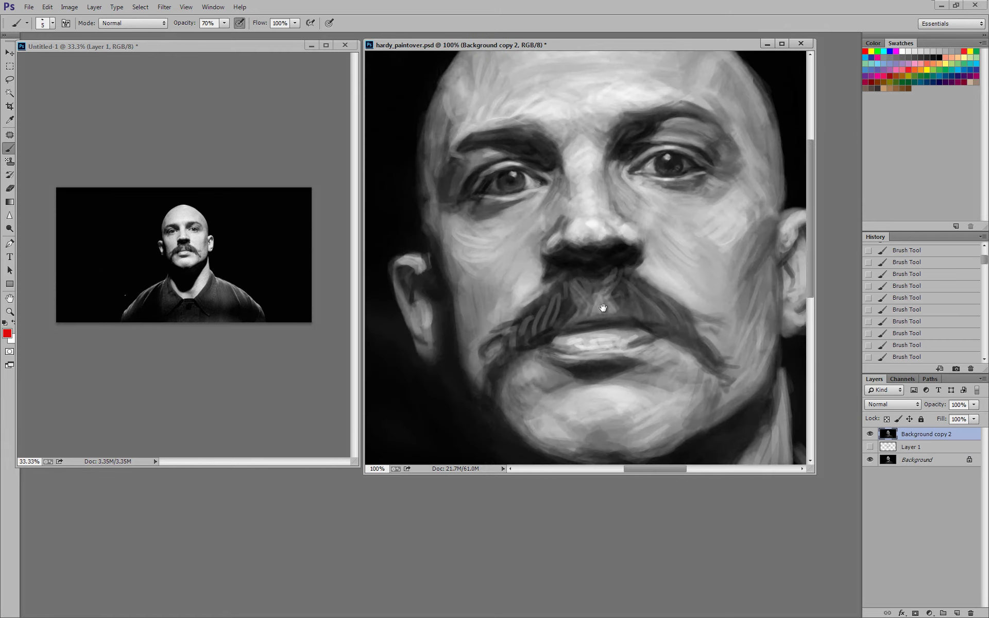
drag(603, 309, 606, 329)
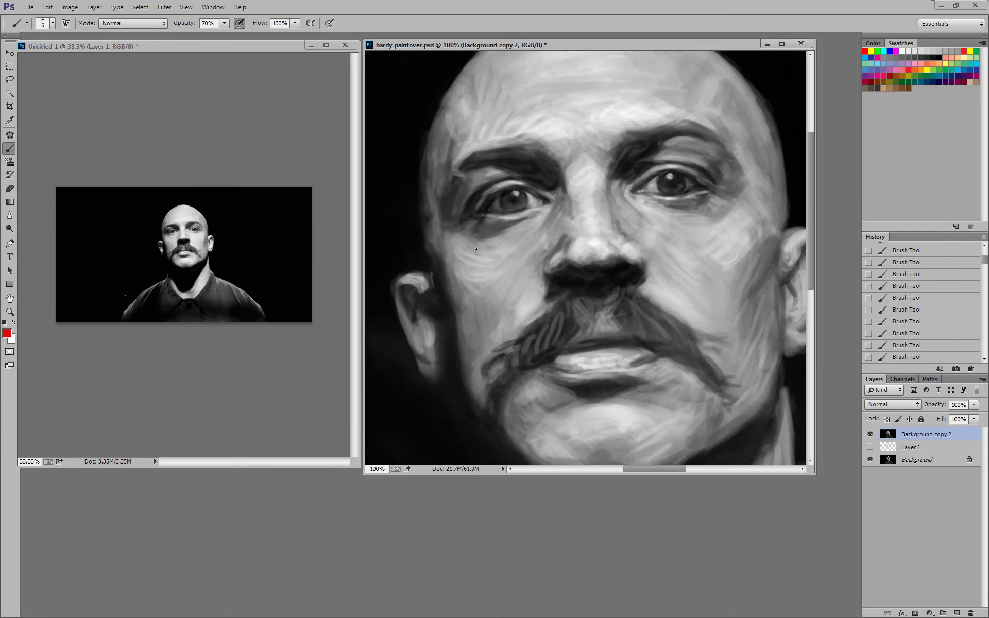
drag(678, 333, 644, 268)
click(341, 387)
key(ctrl+minus)
key(ctrl+minus)
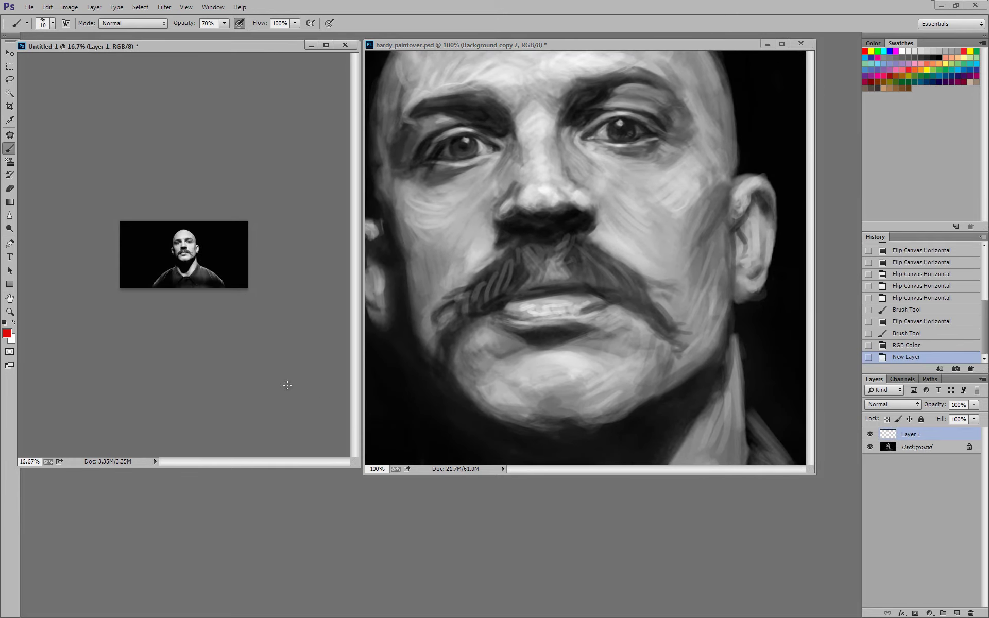
key(ctrl+plus)
key(ctrl+plus)
key(ctrl+plus)
key(ctrl+plus)
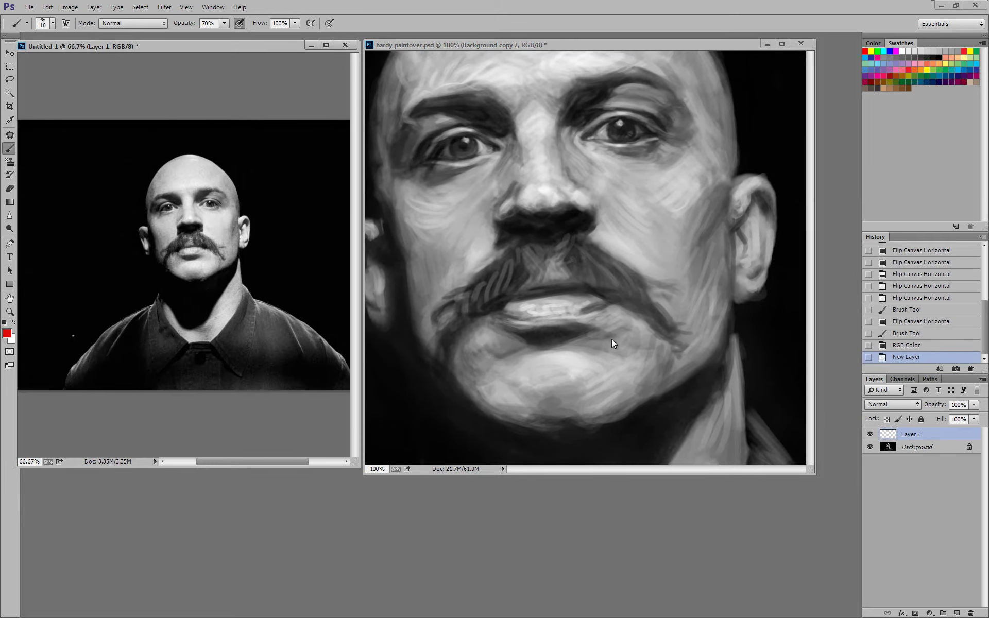
- Hide and show Background copy 2 with the whole figure in view to compare the smooth and repainted portraits
click(614, 404)
key(ctrl+minus)
key(ctrl+minus)
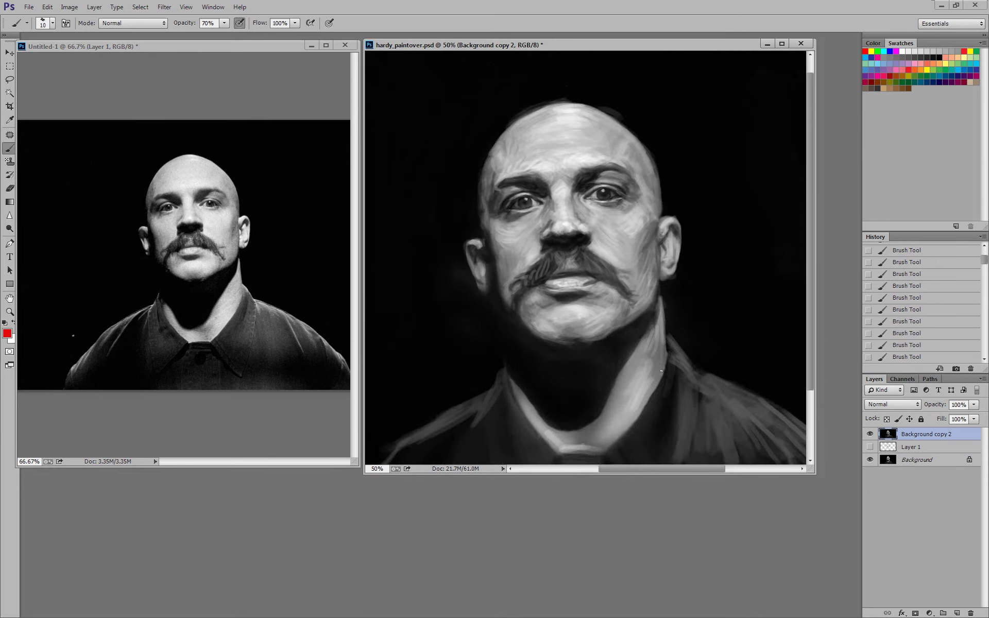
scroll(661, 371, down, 2)
key(ctrl+minus)
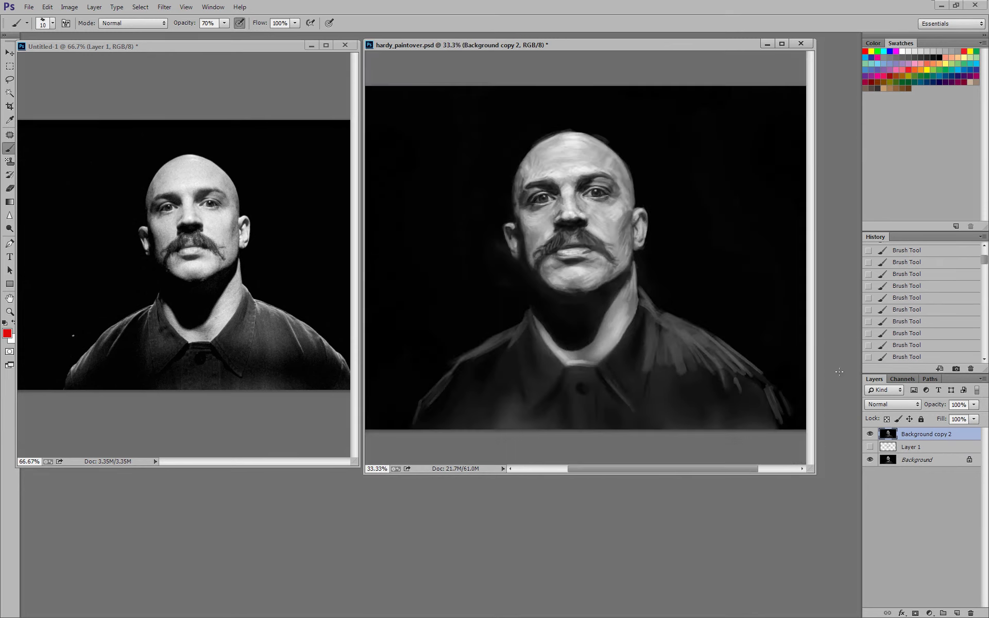
click(871, 434)
click(870, 434)
- Flip the portrait canvas horizontally back and forth to check the painting for errors
key(ctrl+shift+h)
key(ctrl+shift+h)
key(ctrl+shift+h)
key(ctrl+shift+h)
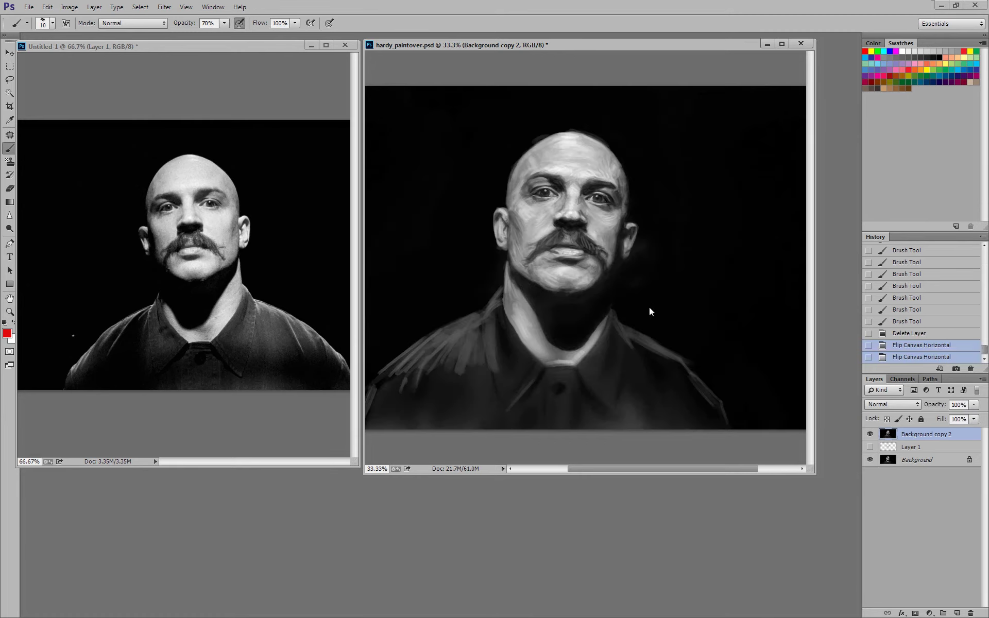
key(h)
- Flip the reference photo horizontally, and mirror the portrait there and back to compare the two
click(289, 419)
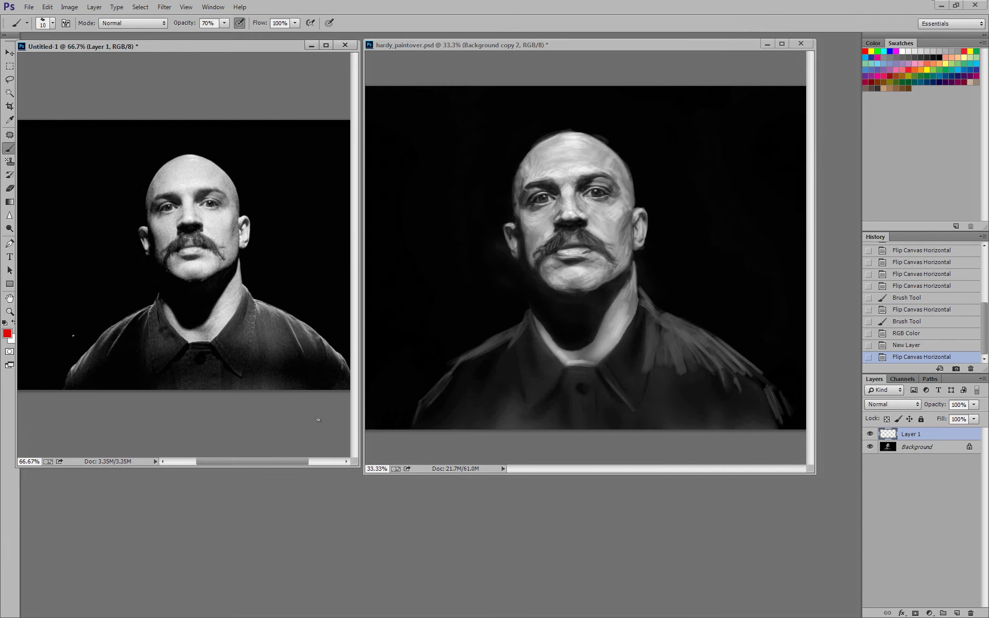
key(h)
click(565, 437)
key(h)
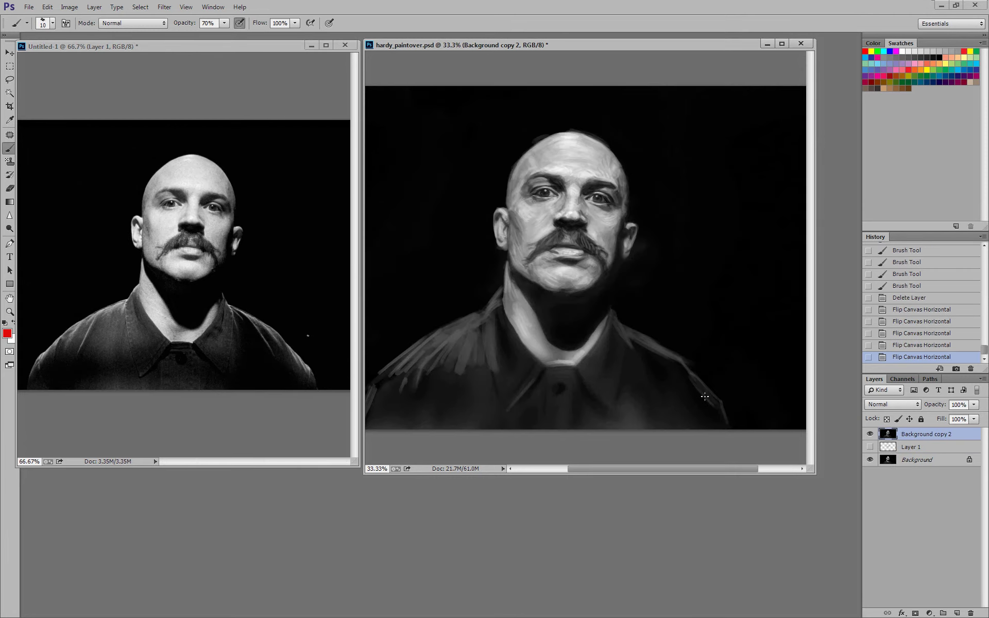
key(h)
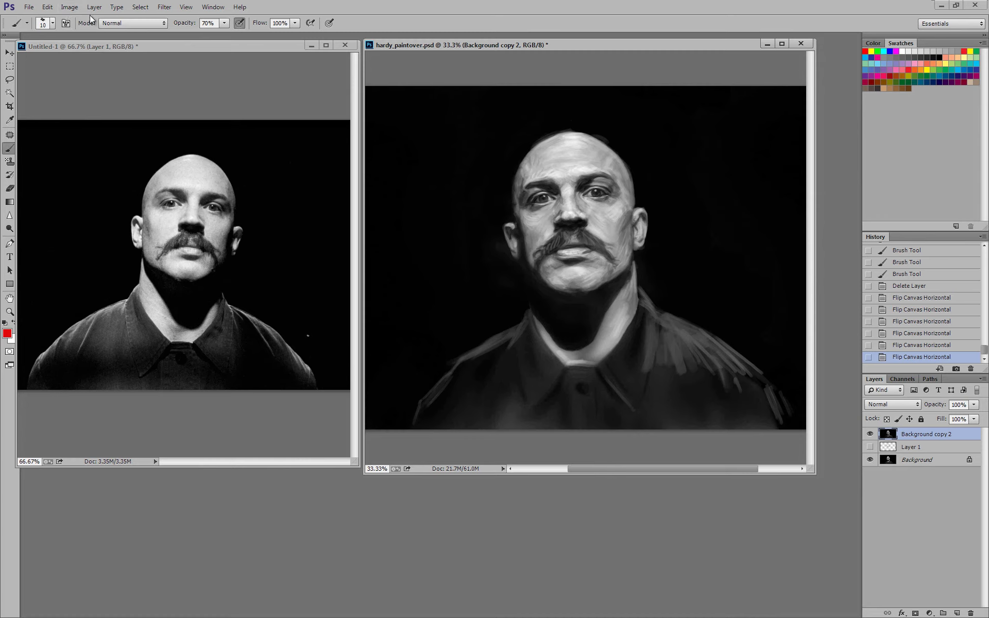
- Apply Flip Canvas Horizontal to the portrait, undo it, and repeat the flip back and forth
click(65, 8)
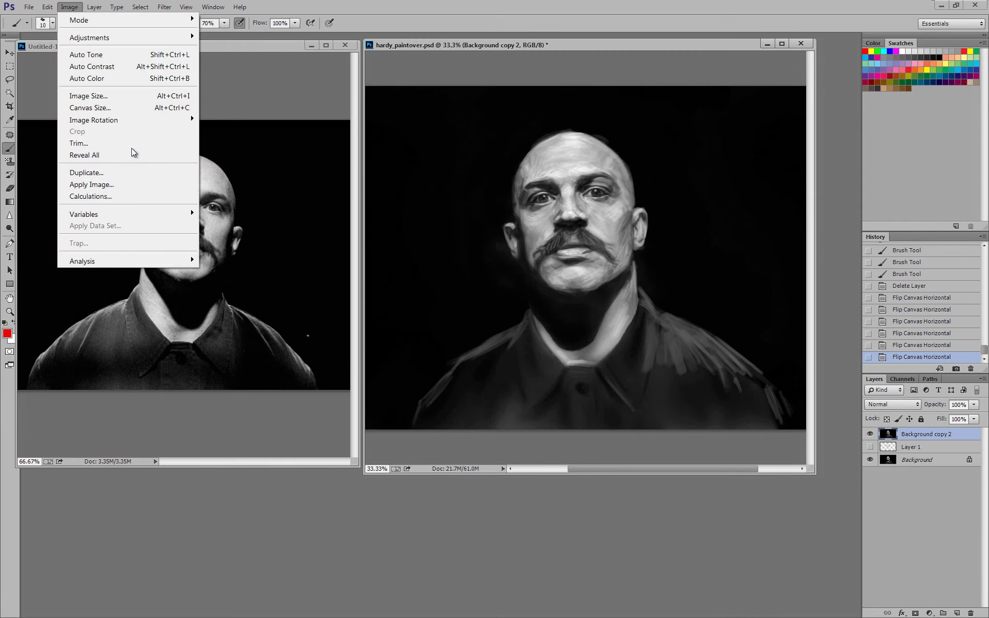
mouse_move(136, 121)
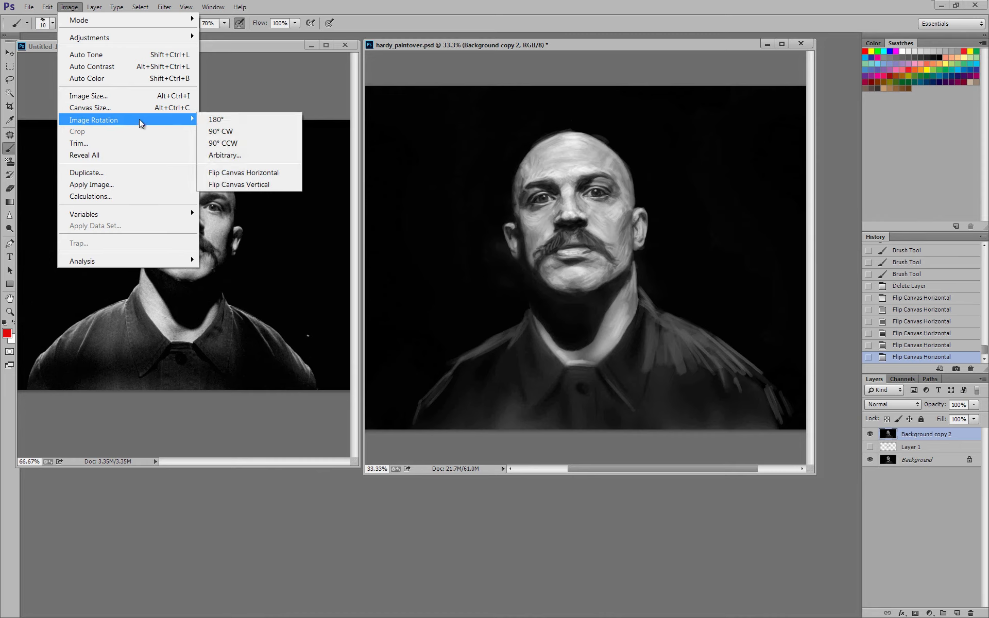
click(274, 170)
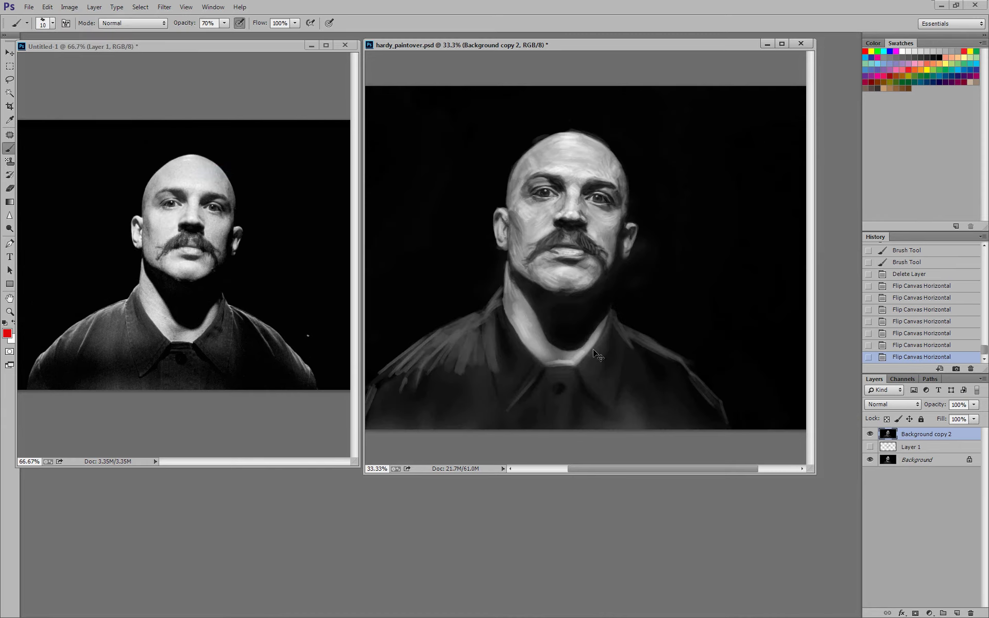
key(ctrl+z)
key(ctrl+shift+h)
key(ctrl+shift+h)
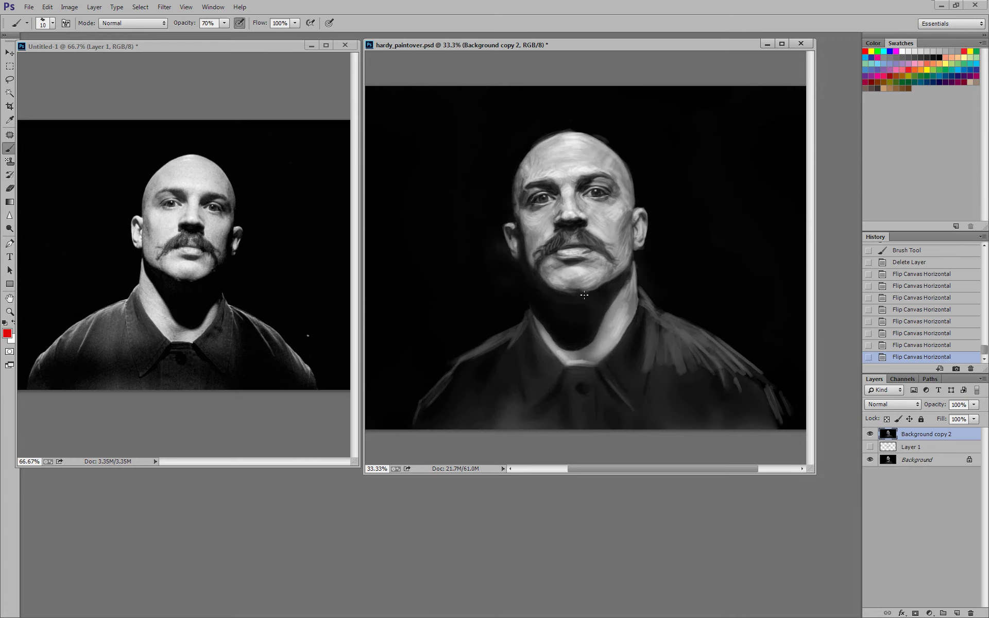
key(ctrl+shift+h)
key(ctrl+shift+h)
- Flip the reference photo back horizontally and compare both heads at a larger size
click(282, 410)
key(ctrl+plus)
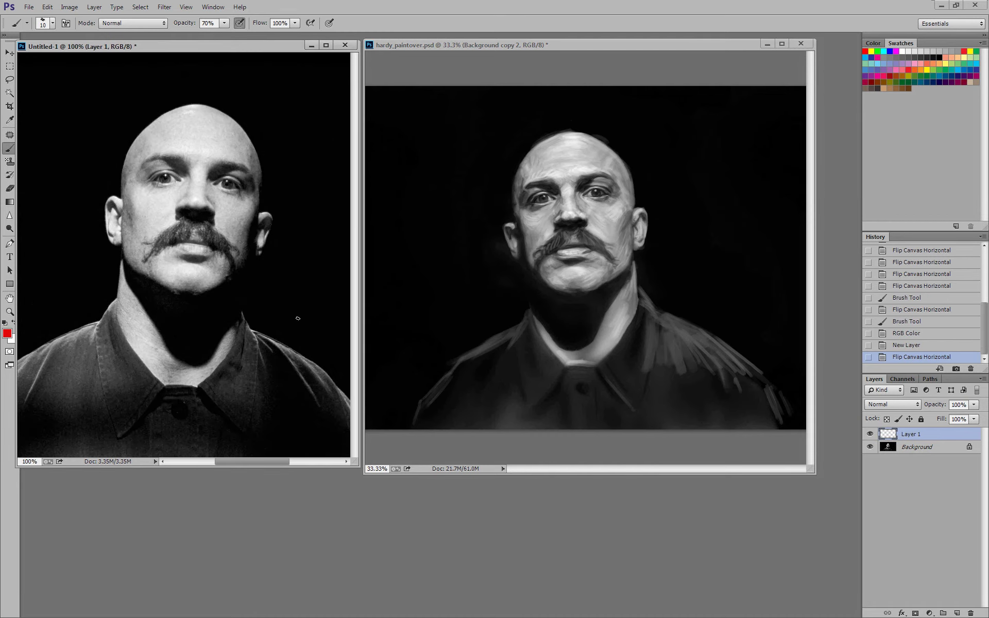
key(ctrl+shift+h)
click(738, 73)
key(ctrl+plus)
key(ctrl+plus)
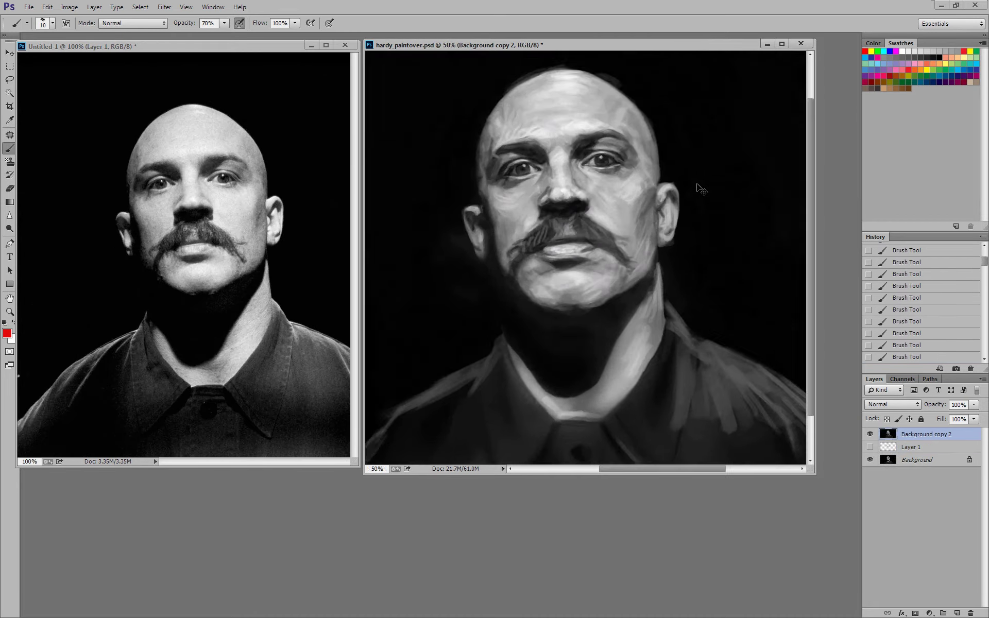
drag(654, 237, 685, 342)
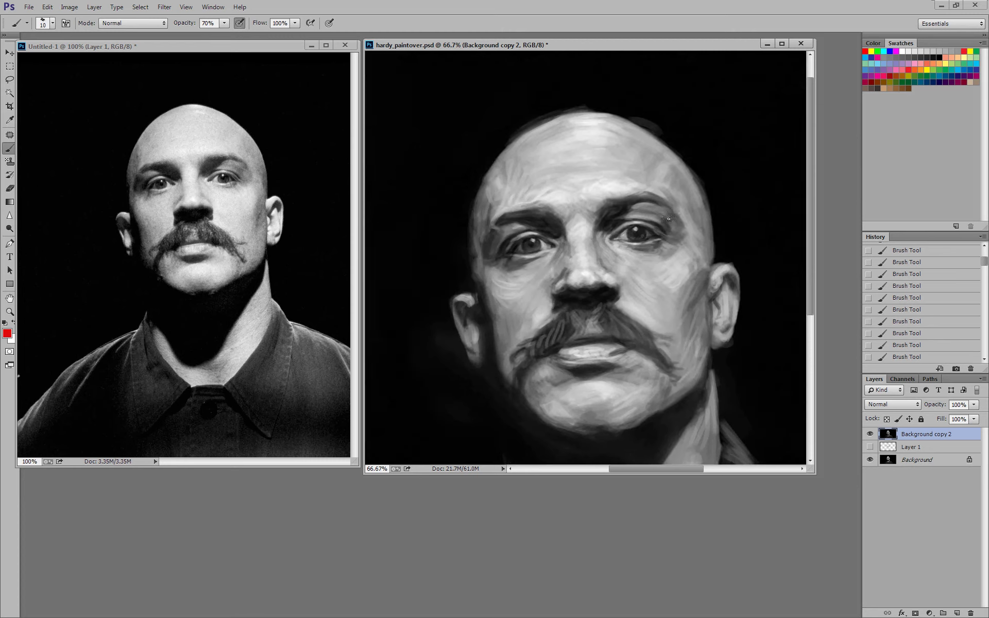
- Toggle the visibility of Background copy 2, ending with it hidden, to examine the smooth version of the portrait
click(871, 434)
click(870, 434)
click(871, 434)
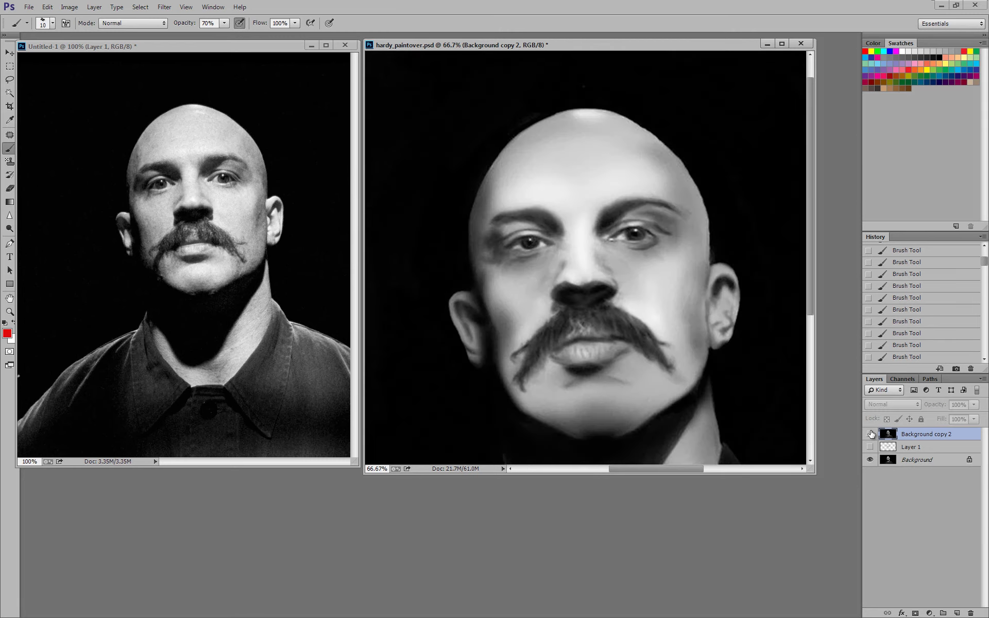
key(ctrl+minus)
key(ctrl+minus)
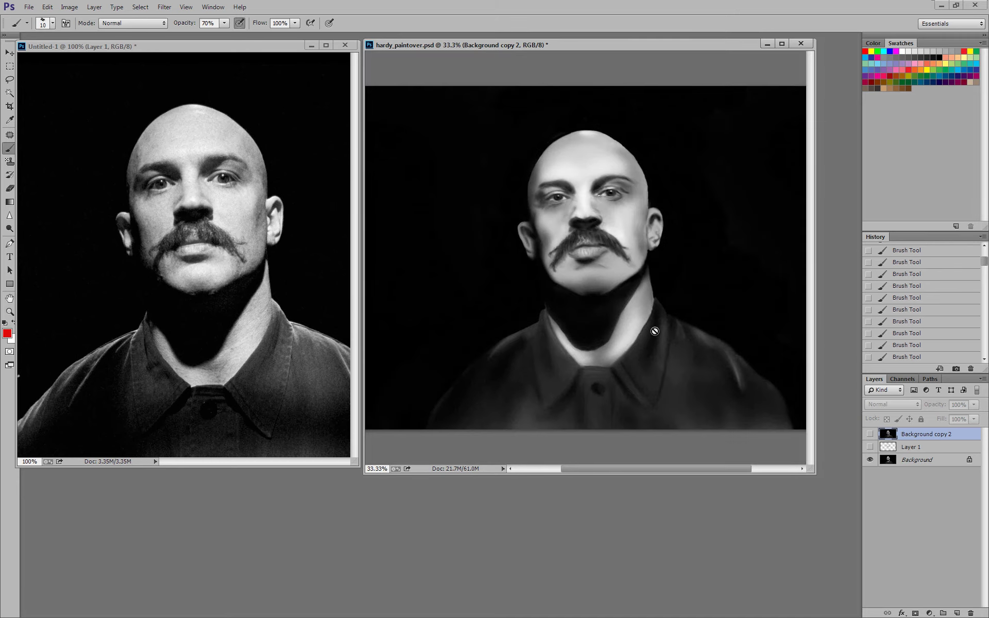
- Flip the portrait canvas horizontally and back, and show Background copy 2 again
key(ctrl+shift+h)
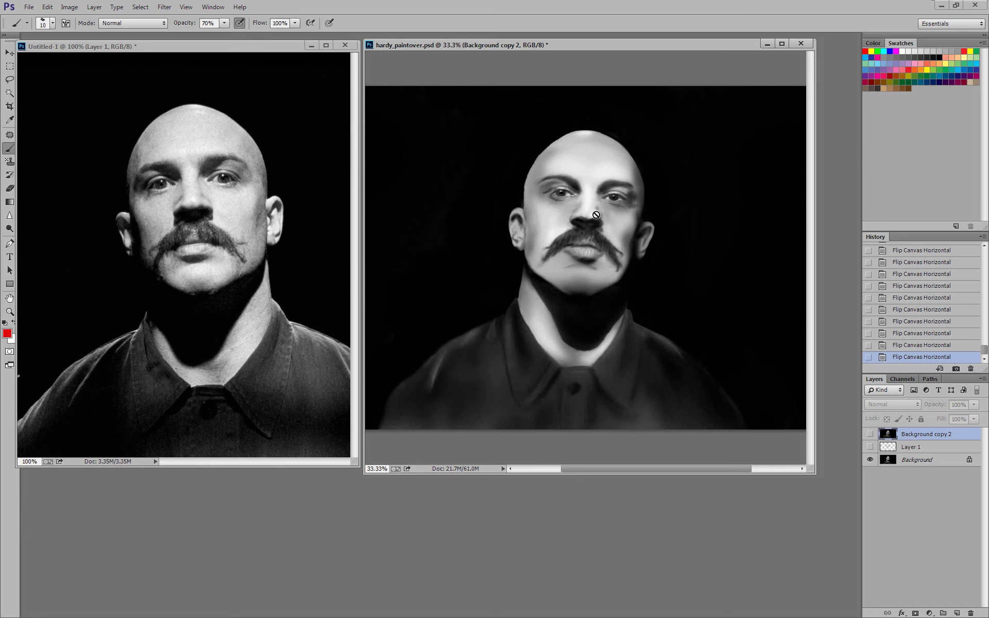
key(ctrl+shift+h)
click(870, 434)
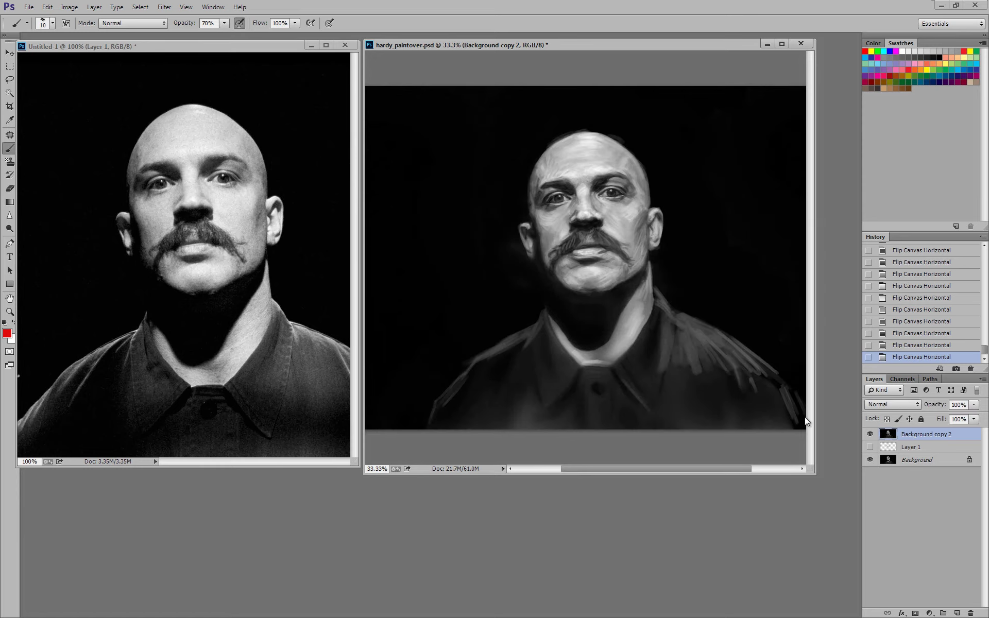
- Examine the repainted face at up to 100%, and compare the whole portrait with the reference photo reduced to 66.67%
key(ctrl+plus)
drag(675, 281, 651, 328)
scroll(701, 312, up, 1)
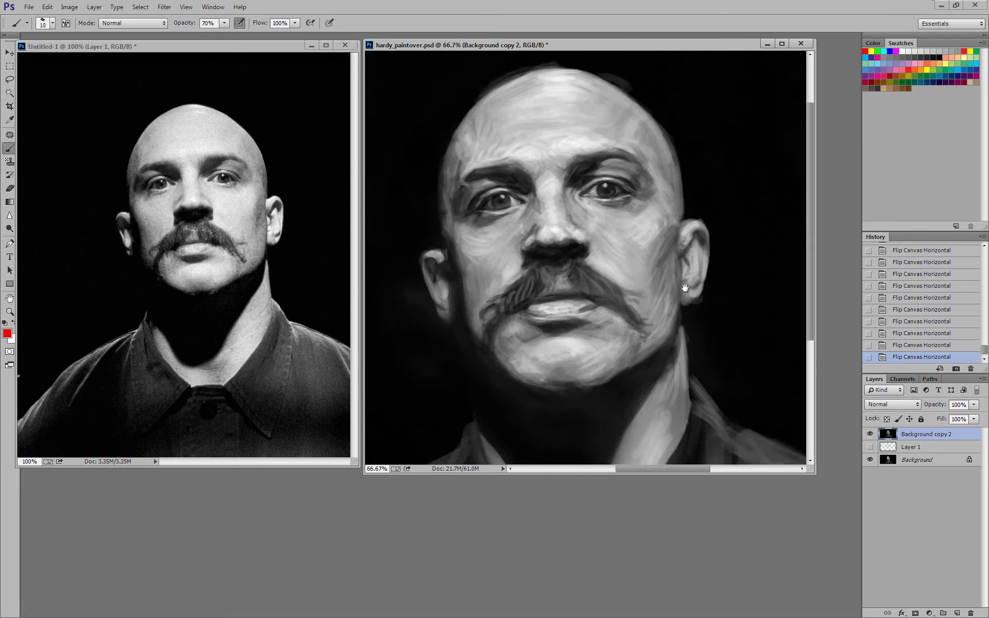
scroll(673, 309, up, 1)
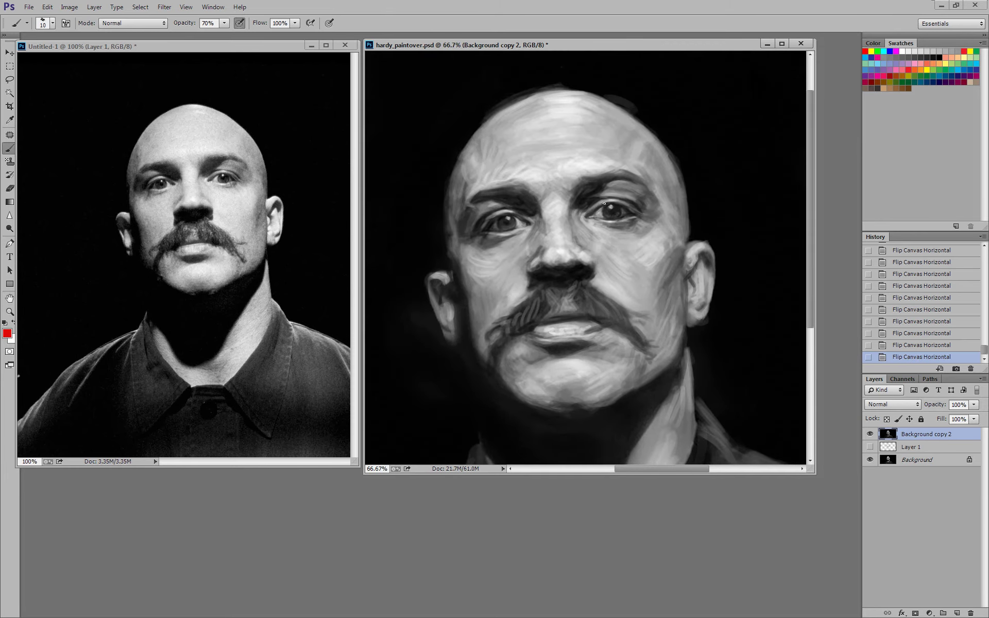
scroll(614, 202, up, 1)
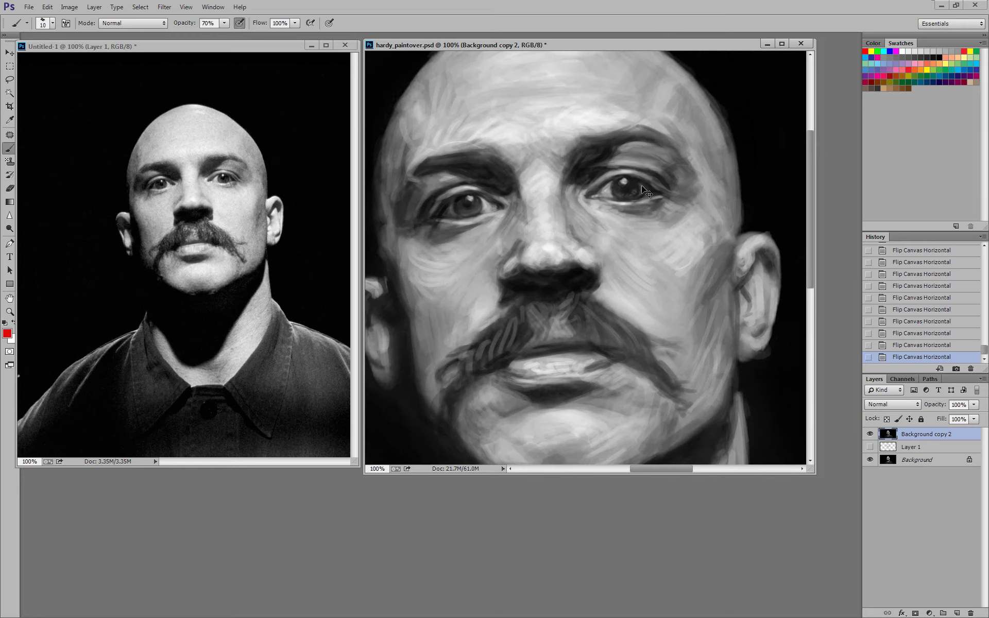
scroll(642, 186, down, 3)
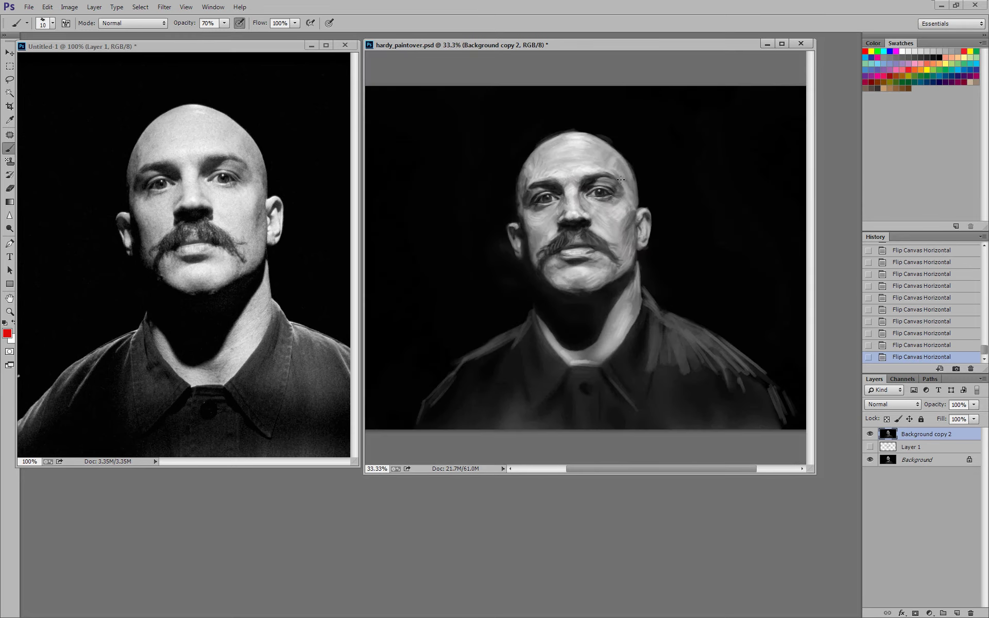
click(230, 346)
key(ctrl+minus)
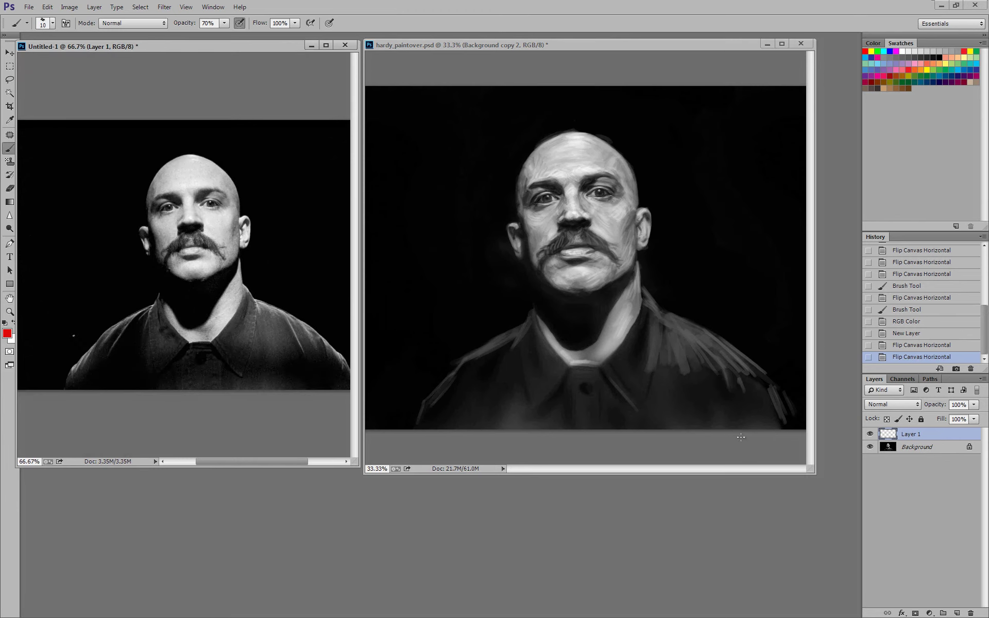
- Compare the portrait with Background copy 2 hidden and shown, and inspect the repainted head and neck at 50% and 66.7%
click(728, 428)
scroll(724, 414, up, 1)
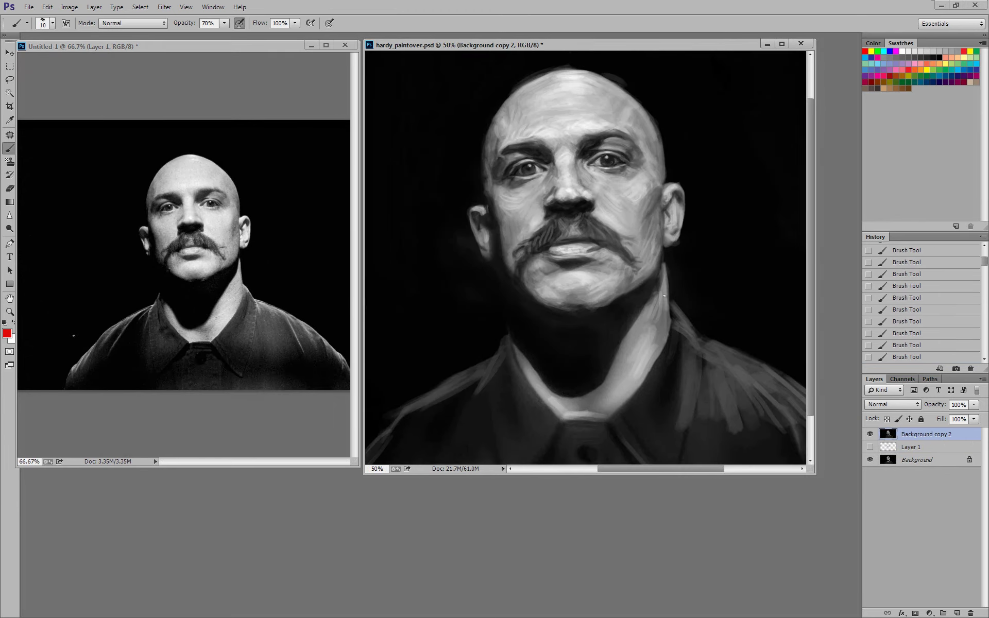
click(870, 434)
scroll(764, 333, down, 1)
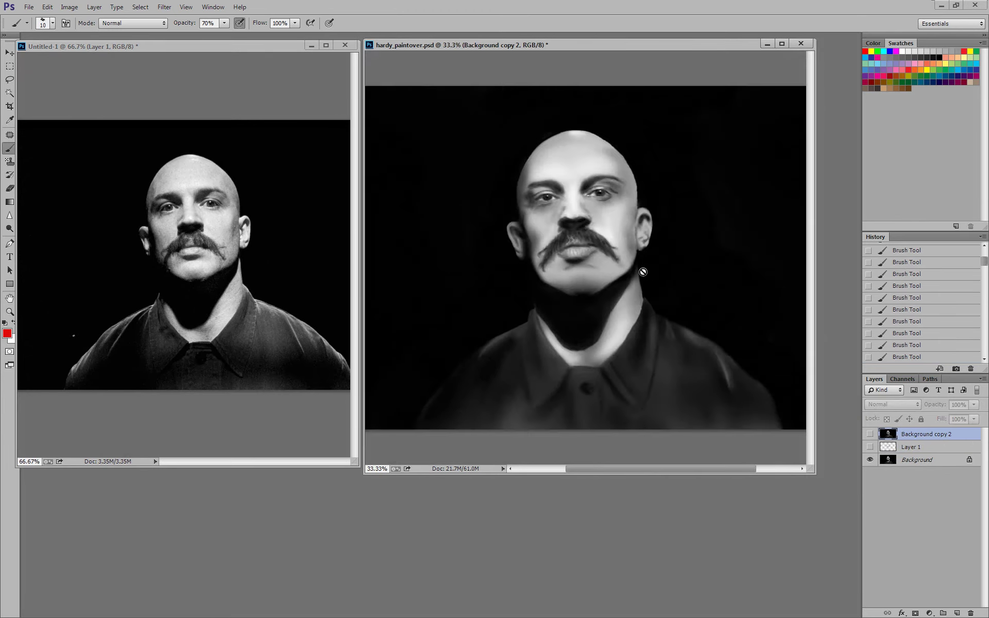
scroll(644, 258, up, 1)
click(871, 434)
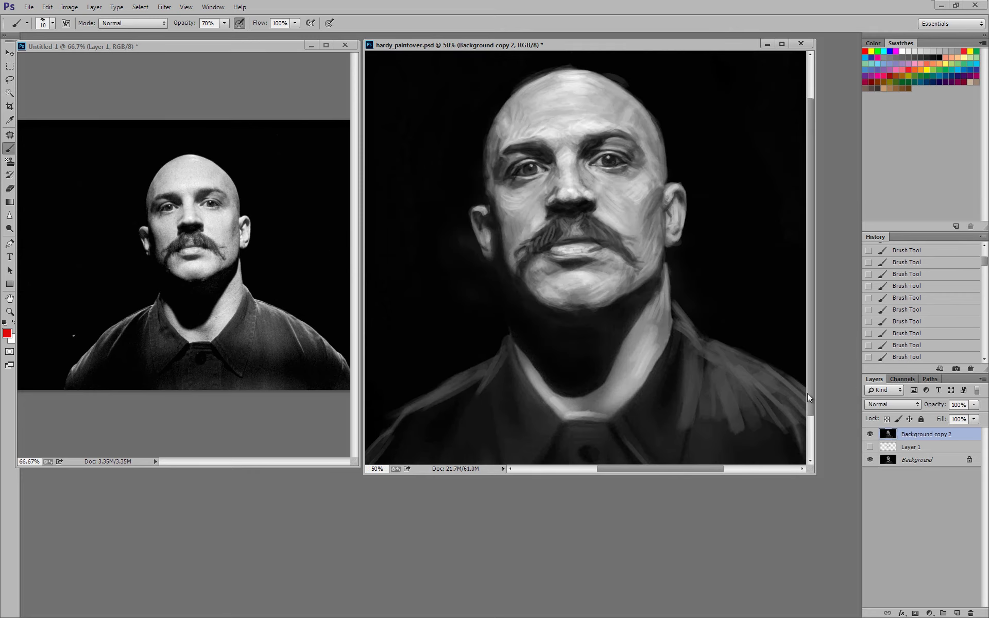
scroll(665, 233, up, 1)
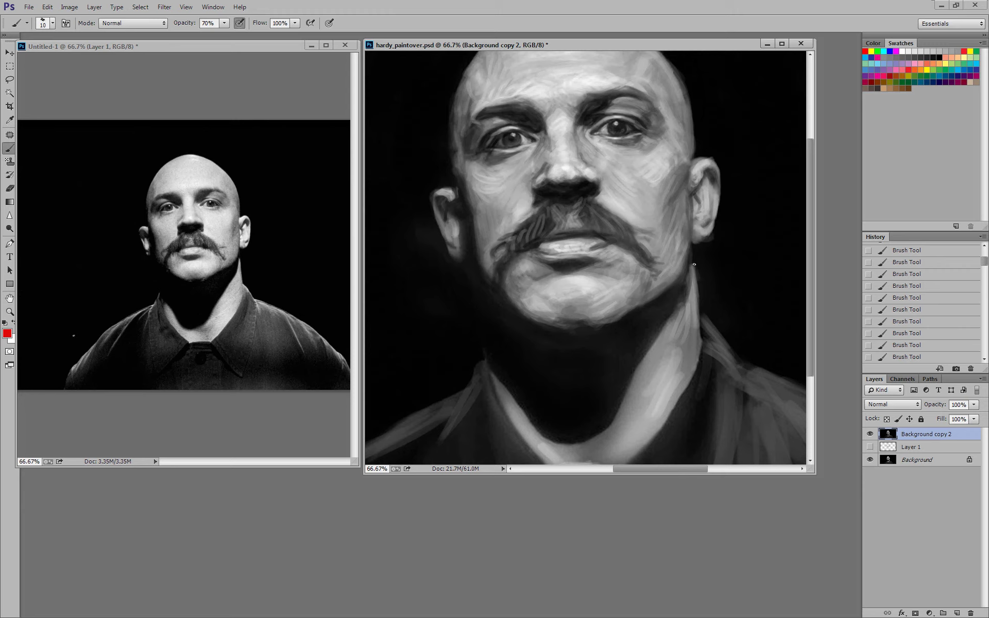
scroll(664, 253, down, 1)
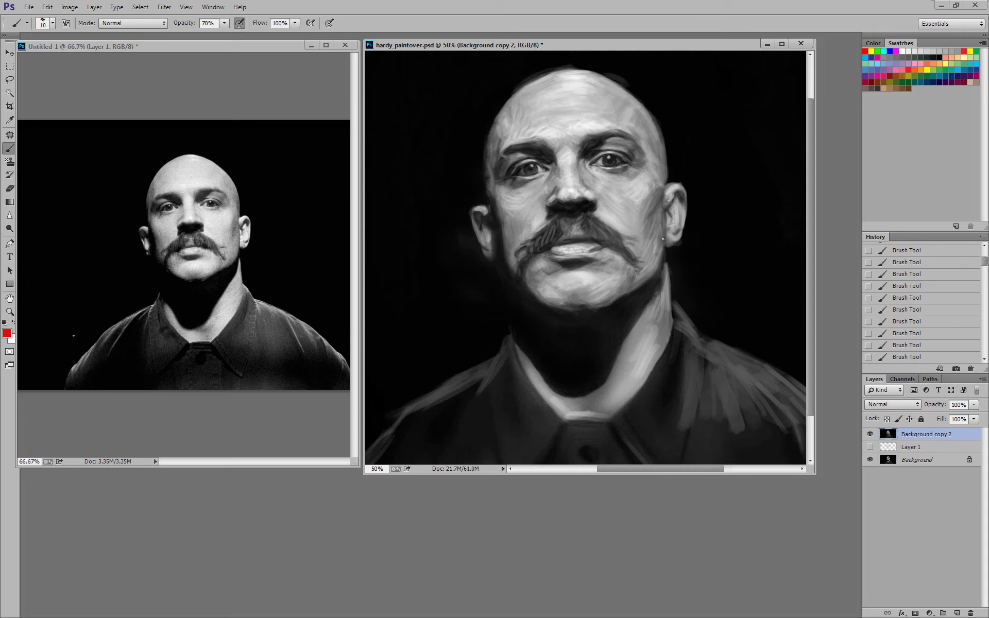
- Outline the lit side of the neck with red brush strokes, and undo the strokes
mouse_move(646, 283)
mouse_down()
mouse_move(617, 339)
mouse_move(668, 278)
mouse_up()
key(ctrl+minus)
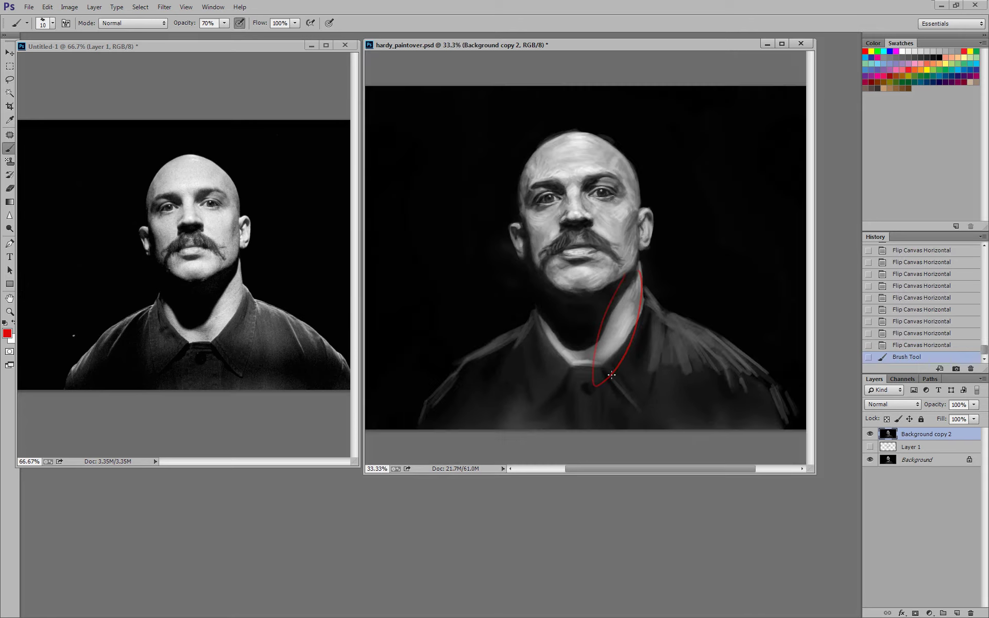
mouse_move(593, 394)
mouse_down()
mouse_move(585, 388)
mouse_move(617, 392)
mouse_up()
key(ctrl+alt+z)
key(ctrl+alt+z)
key(ctrl+alt+z)
key(ctrl+alt+z)
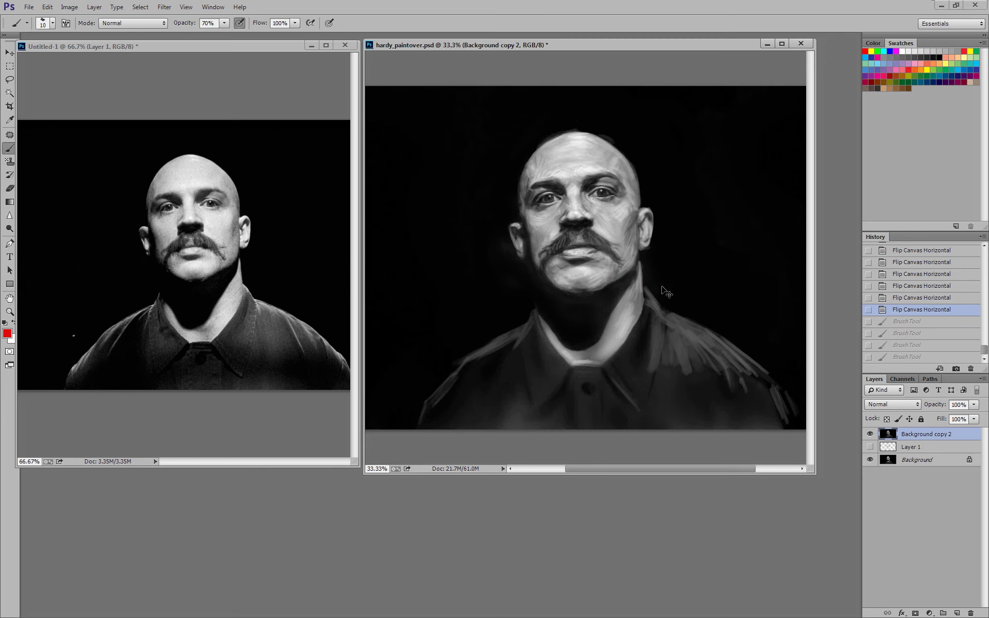
- Toggle the visibility of Background copy 2 at 50% and 33.3%, ending with it shown, to compare the smooth and repainted versions
key(ctrl+plus)
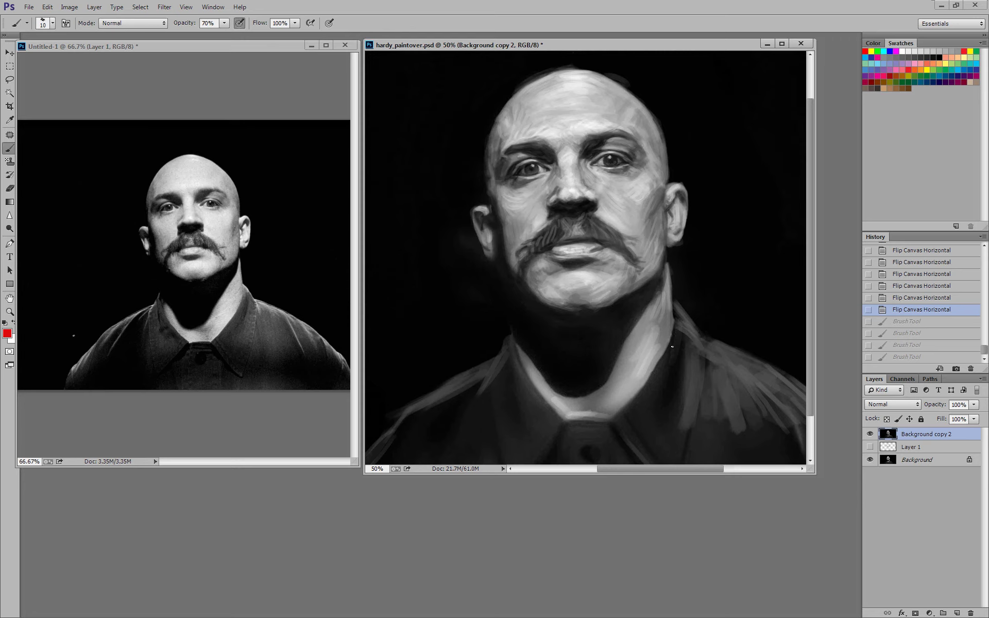
click(869, 434)
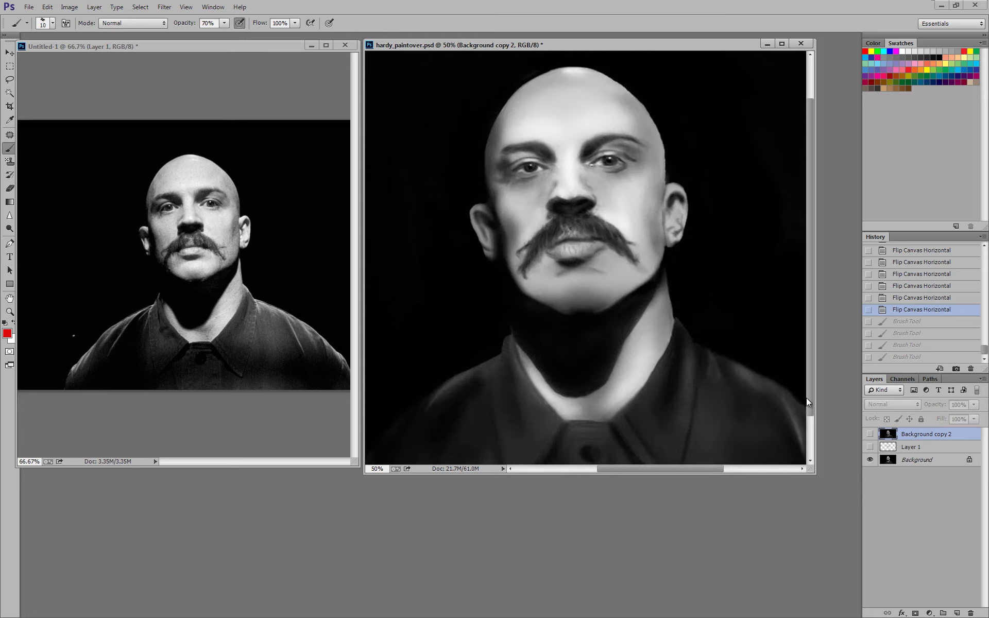
key(ctrl+minus)
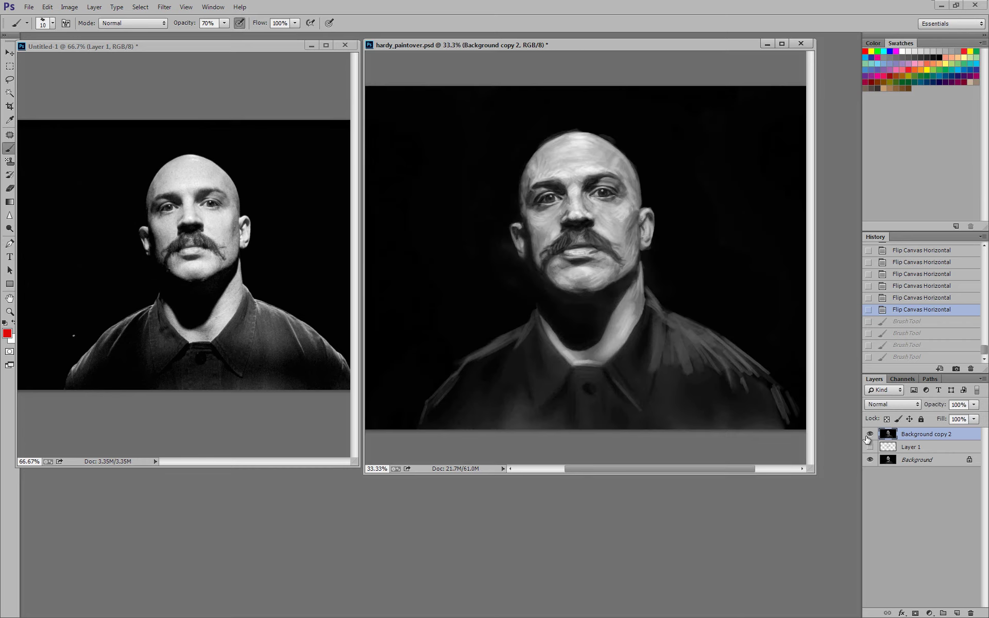
click(870, 435)
click(869, 434)
click(870, 434)
click(869, 434)
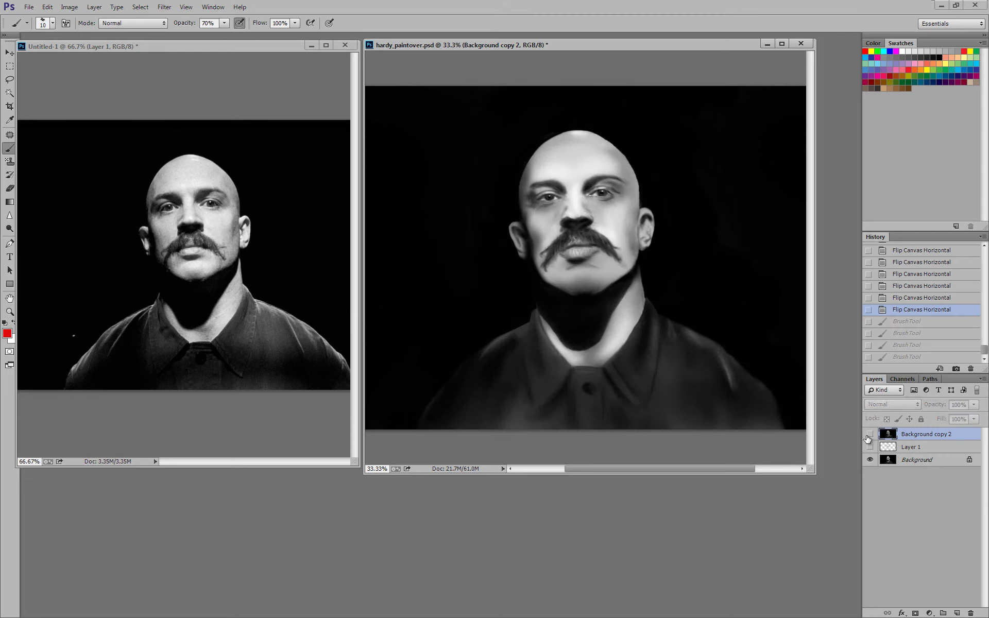
click(869, 434)
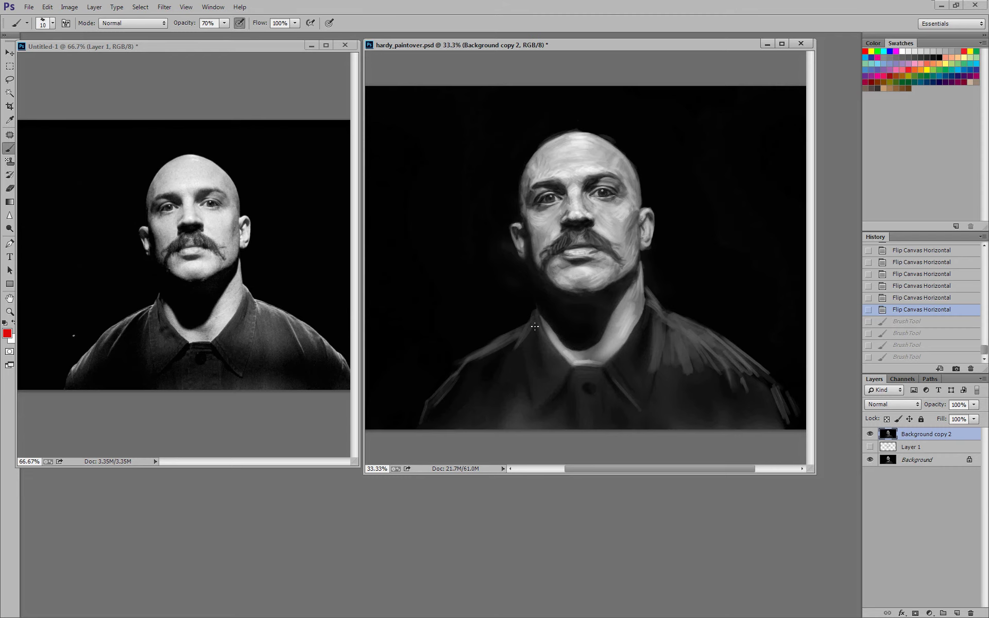
- Examine the planes of the repainted face and forehead up close at 66.7% and 100%
key(ctrl+plus)
drag(585, 286, 603, 368)
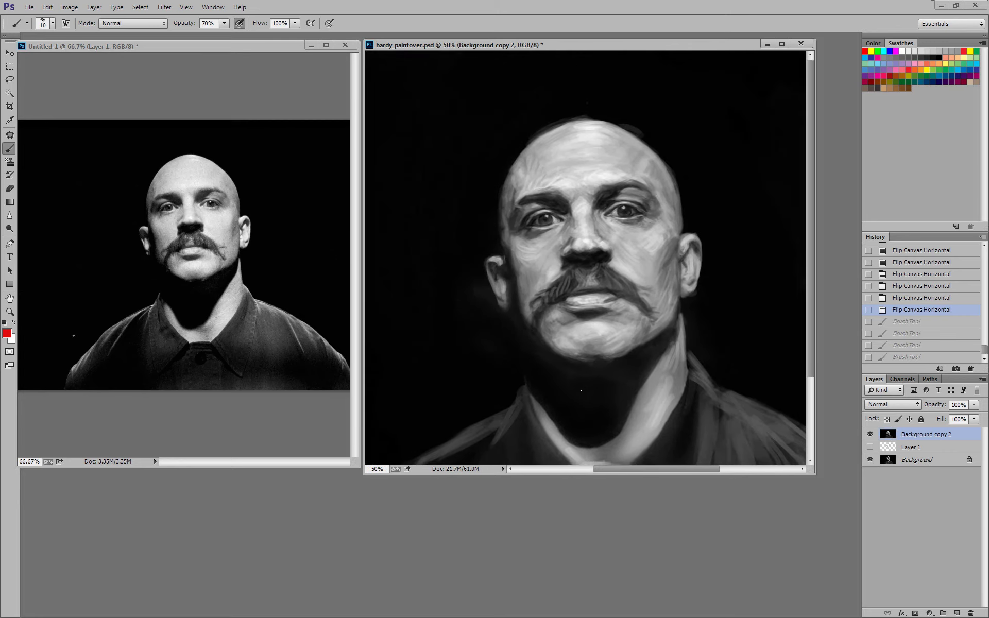
key(ctrl+plus)
drag(634, 246, 611, 315)
key(ctrl+plus)
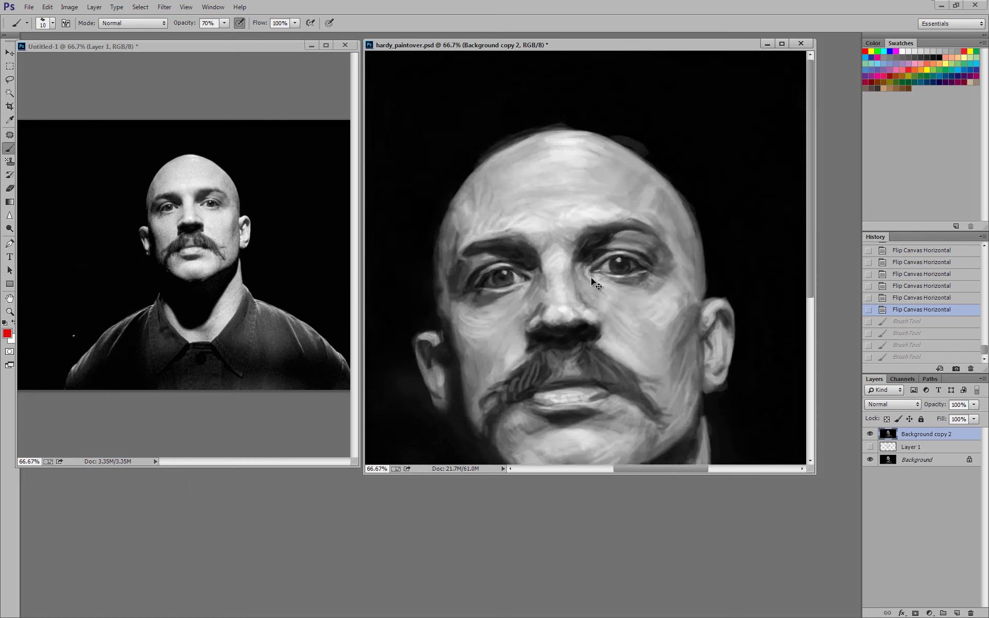
key(ctrl+minus)
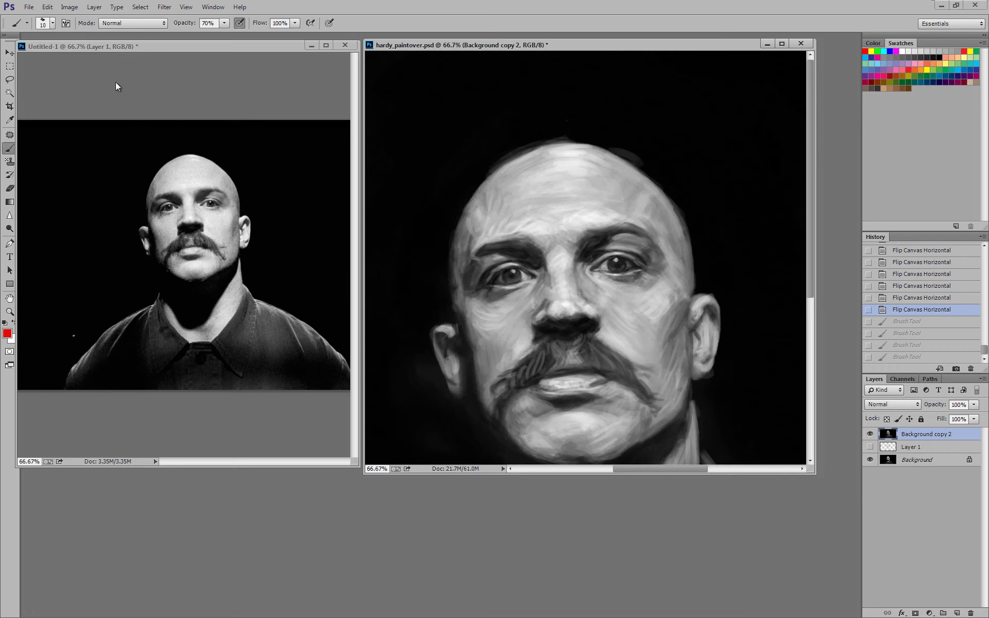
drag(760, 305, 761, 309)
key(ctrl+plus)
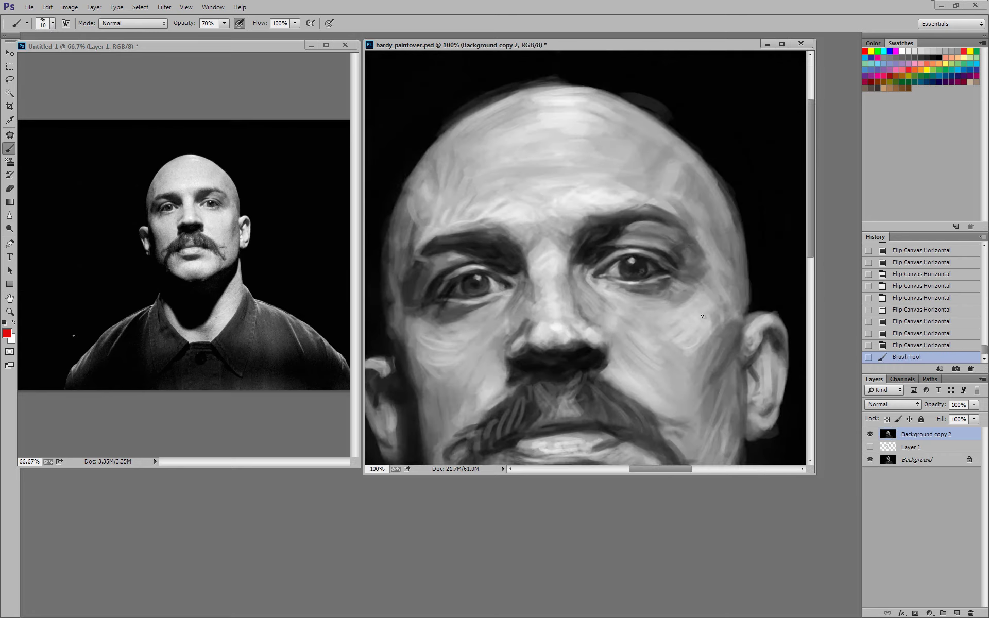
drag(648, 343, 680, 360)
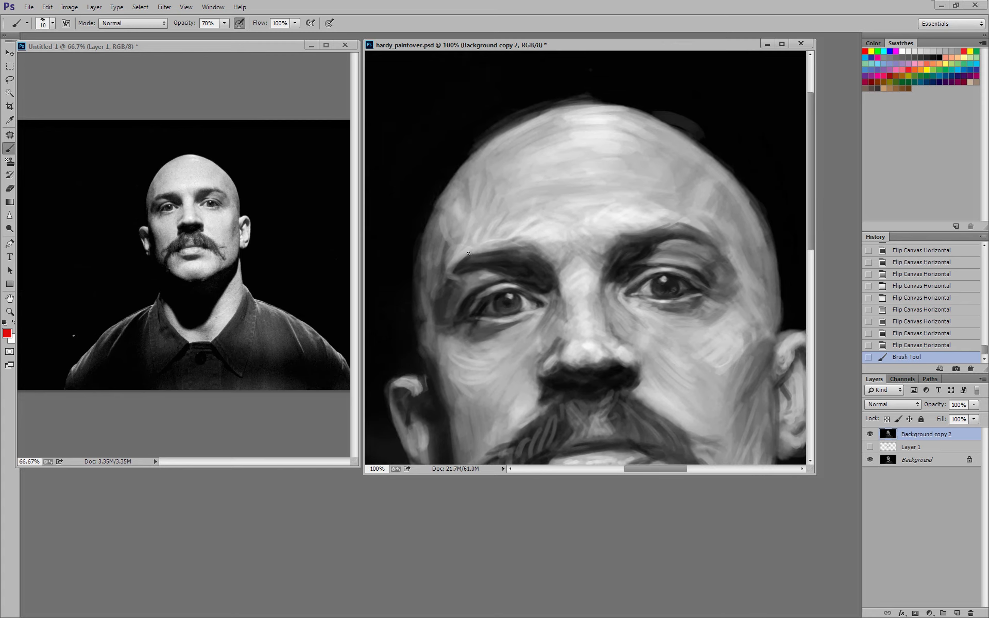
- Mark the forehead plane above the eyebrow with red brush strokes, and undo the strokes
mouse_move(468, 249)
mouse_down()
mouse_move(503, 206)
mouse_move(522, 209)
mouse_up()
mouse_move(536, 236)
mouse_down()
mouse_move(537, 211)
mouse_move(555, 212)
mouse_up()
drag(555, 227, 556, 212)
key(ctrl+alt+z)
key(ctrl+alt+z)
key(ctrl+alt+z)
key(ctrl+alt+z)
key(ctrl+alt+z)
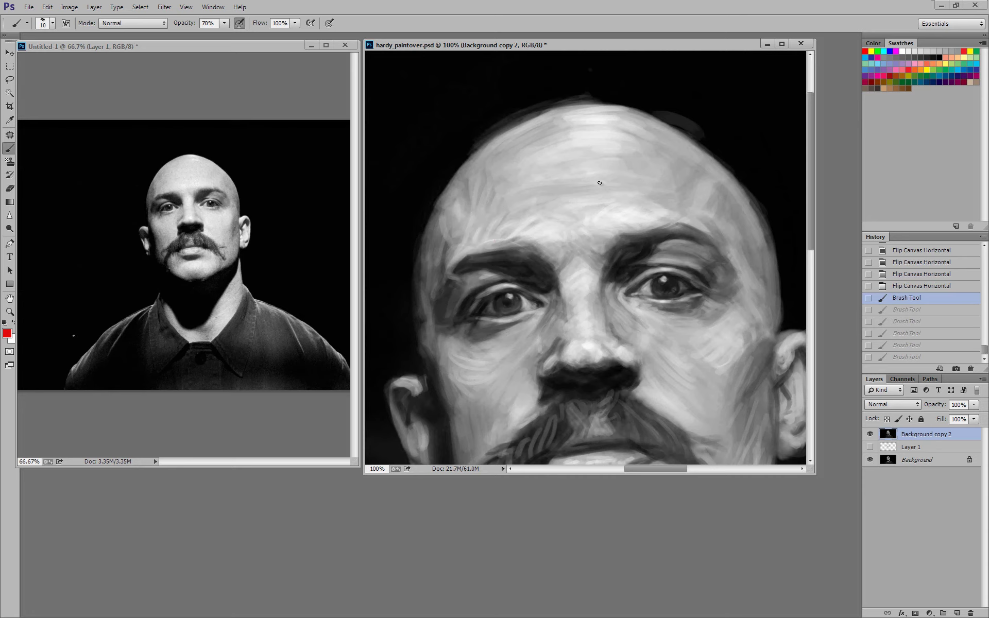
- Examine the repainted head at 66.7%, 50% and 33.3% to judge how it reads at each size
key(ctrl+minus)
key(ctrl+minus)
key(ctrl+plus)
mouse_move(738, 391)
mouse_down()
mouse_move(729, 357)
mouse_move(751, 384)
mouse_up()
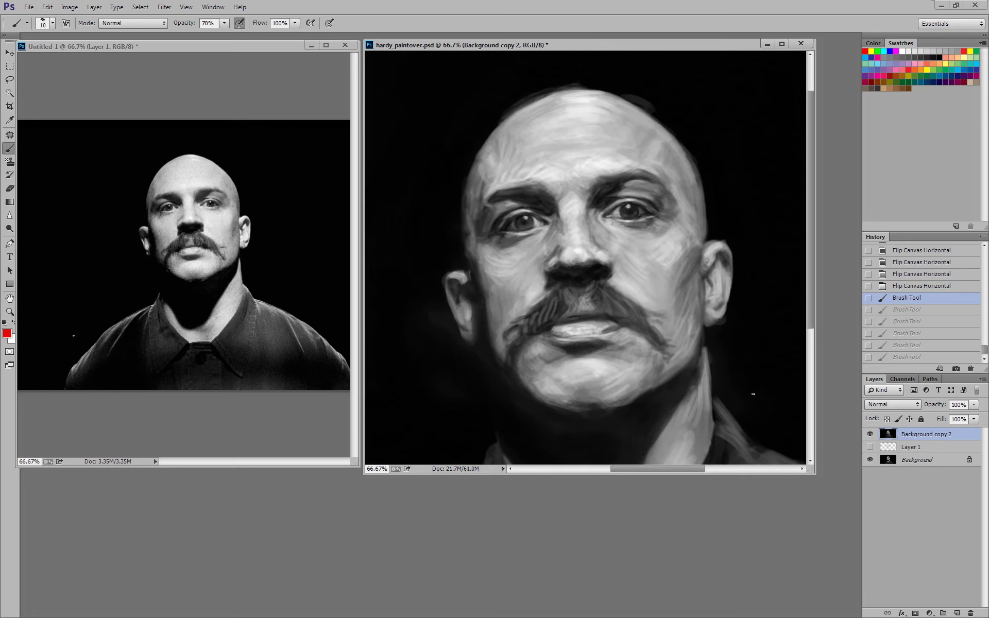
key(ctrl+minus)
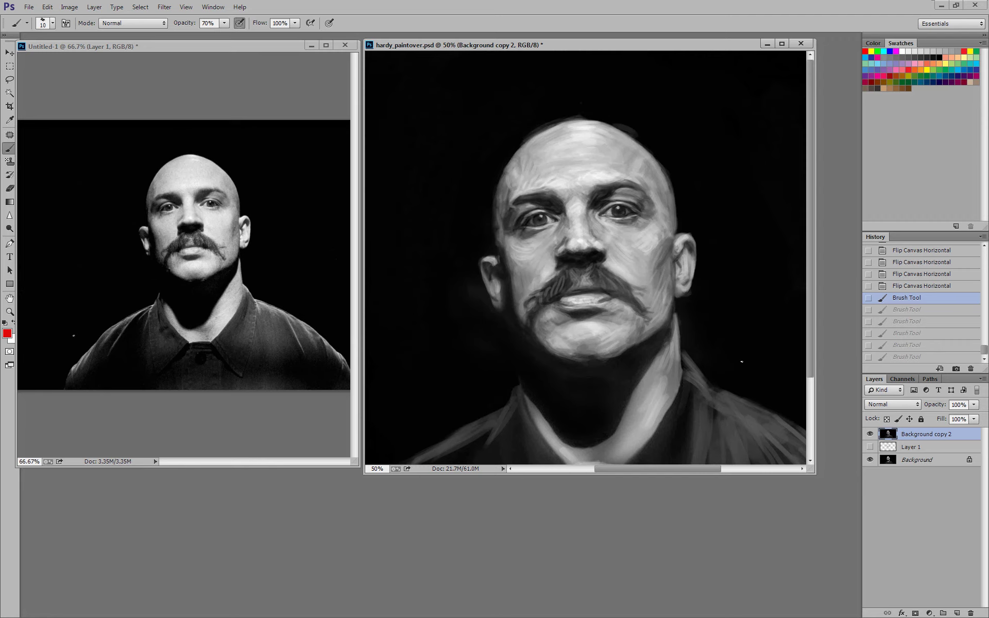
key(ctrl+minus)
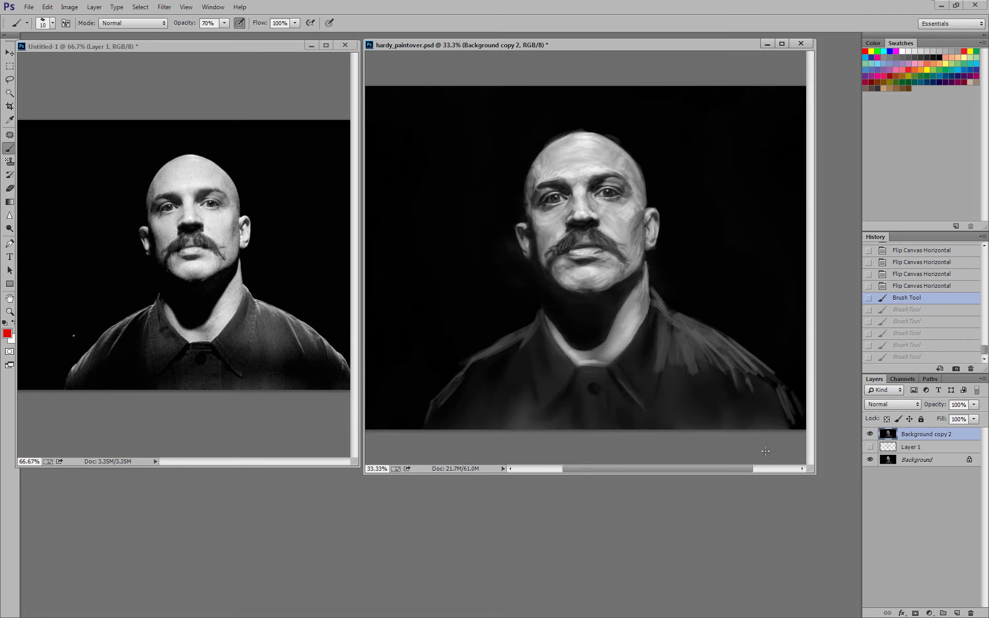
- Make the portrait's document window wider and shorter, and inspect the repainted face in it at 66.7% and 50%
drag(812, 471, 819, 449)
key(ctrl+plus)
drag(735, 366, 775, 427)
key(ctrl+plus)
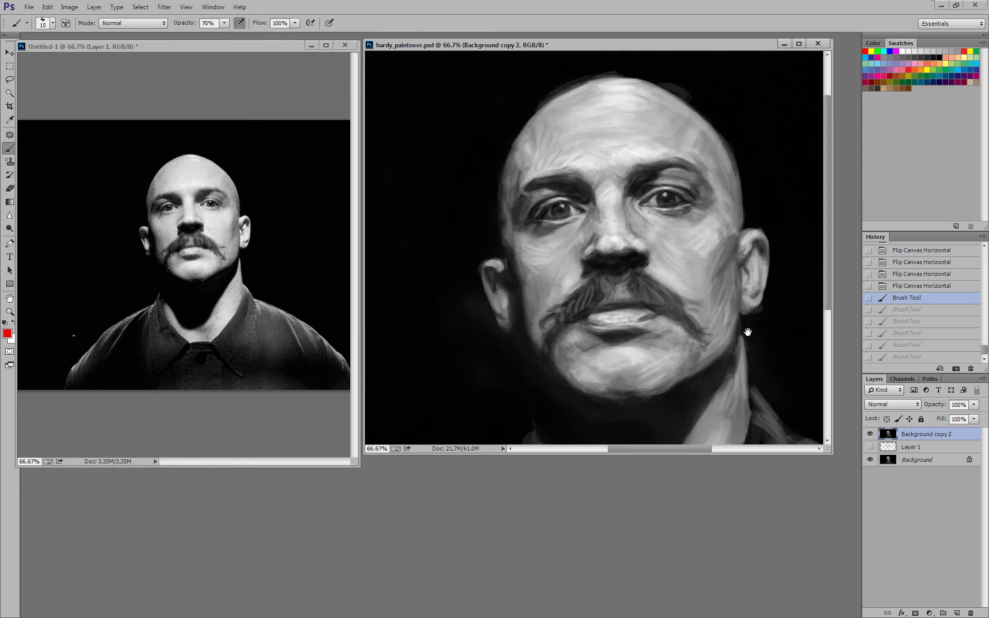
drag(748, 332, 717, 361)
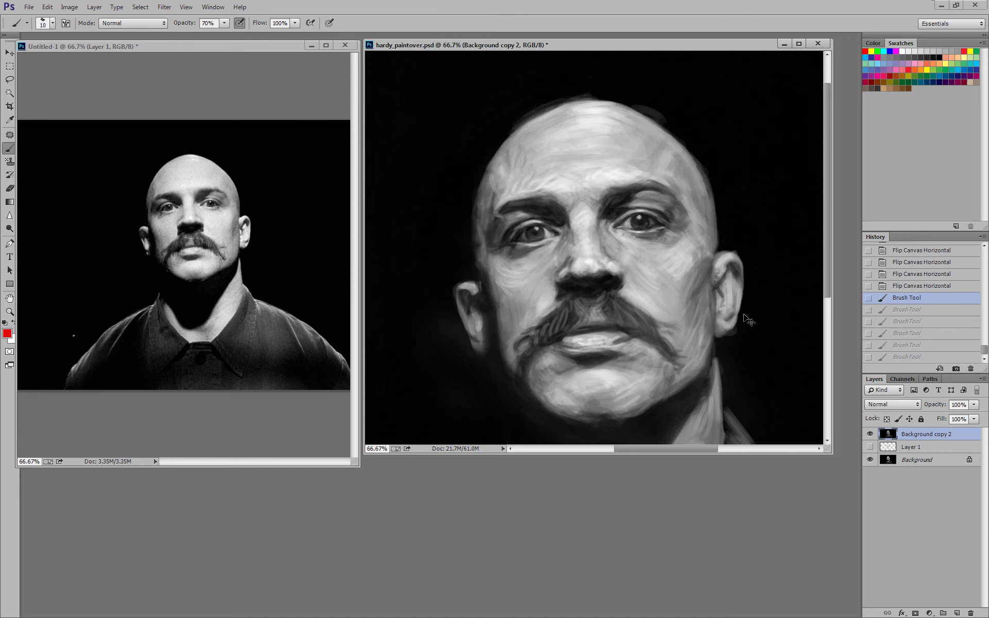
key(ctrl+plus)
key(ctrl+minus)
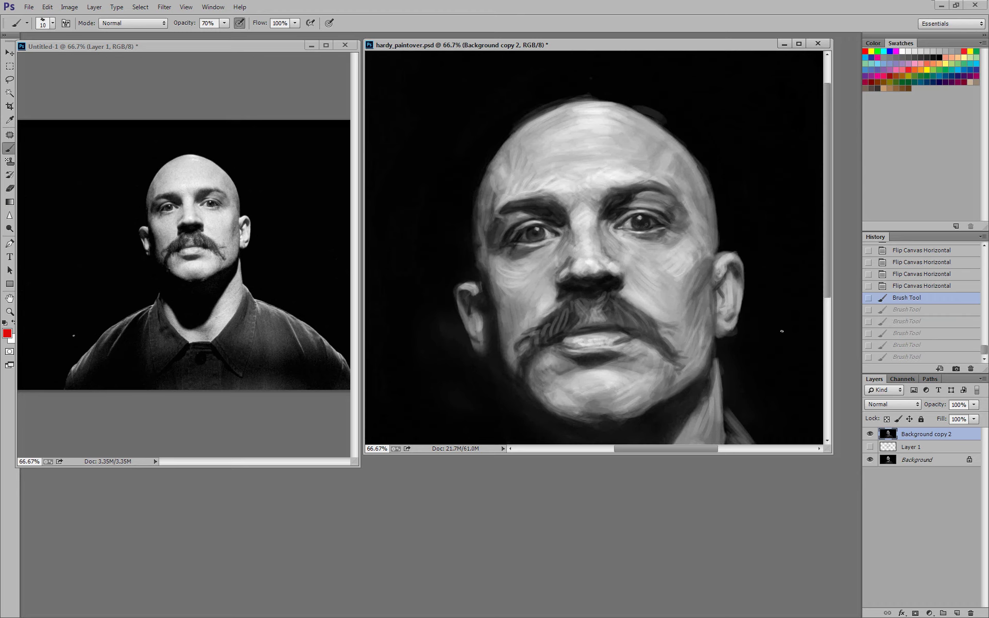
key(ctrl+minus)
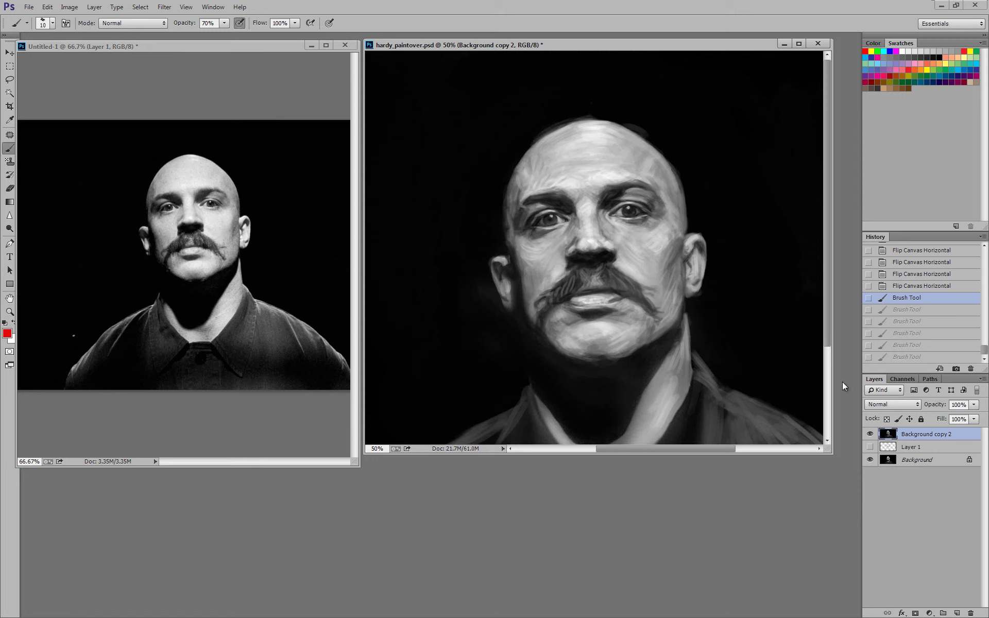
- Switch Background copy 2 off and on repeatedly at 33.3%, ending with it shown, to compare both versions
click(870, 434)
key(ctrl+minus)
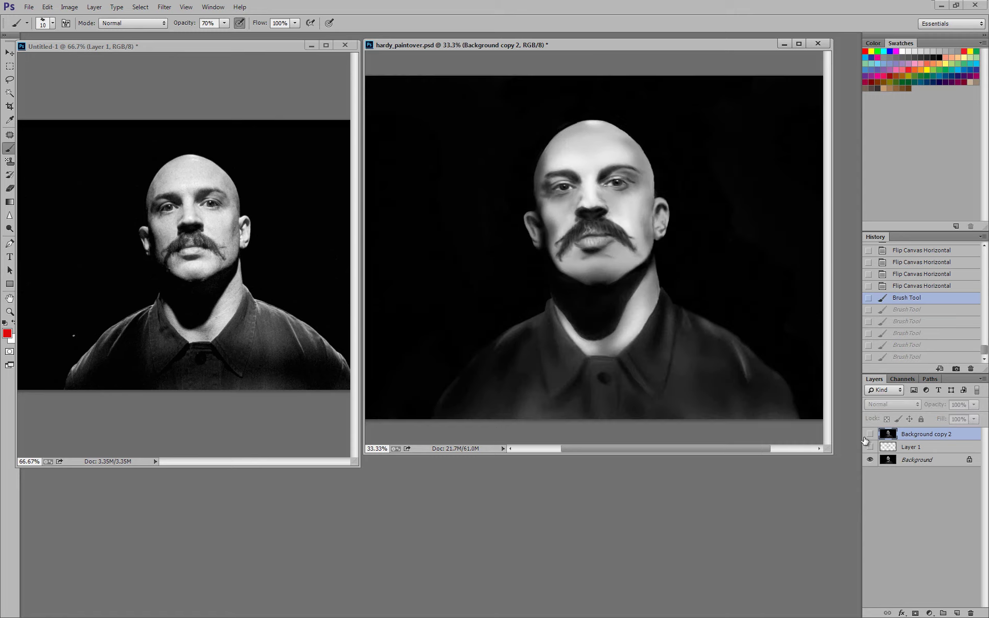
click(870, 434)
click(871, 436)
click(870, 435)
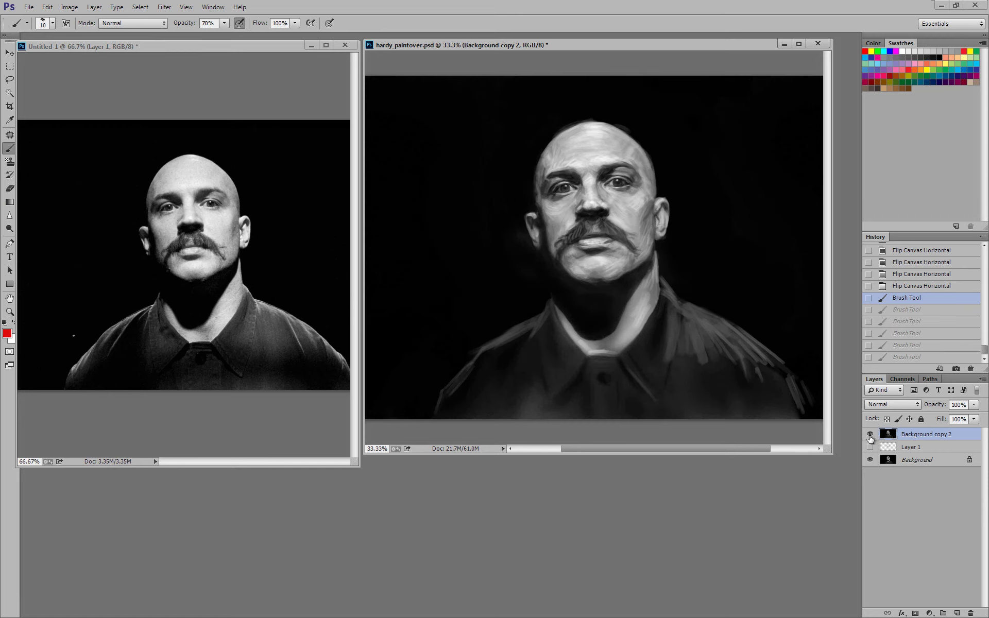
click(870, 436)
click(871, 435)
- Inspect the reference photo at 100%, and compare it at 66.67% with the portrait at 25%, with Background copy 2 hidden and shown
click(329, 416)
key(ctrl+plus)
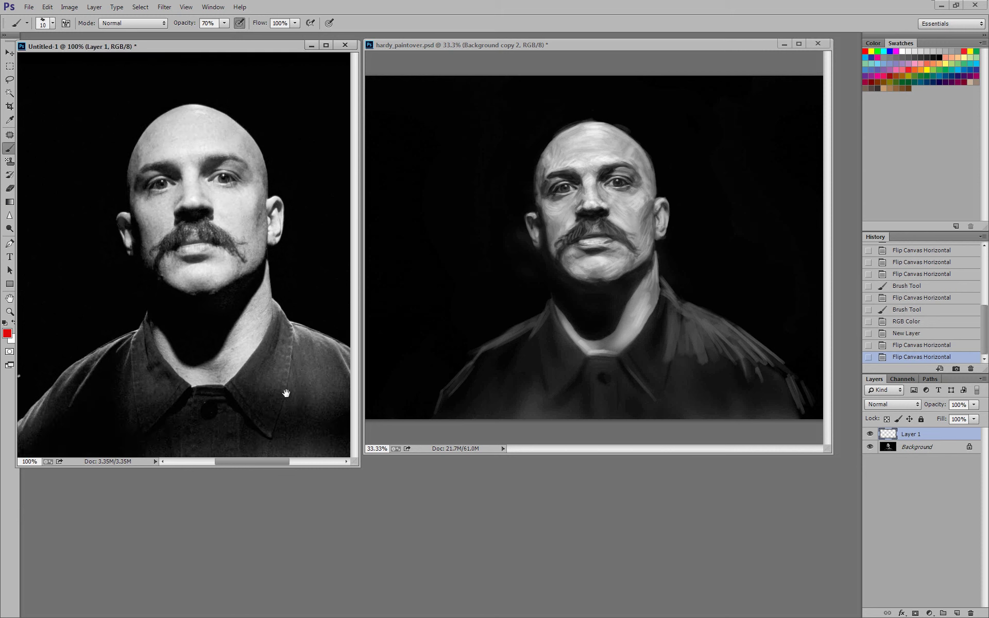
drag(322, 401, 337, 402)
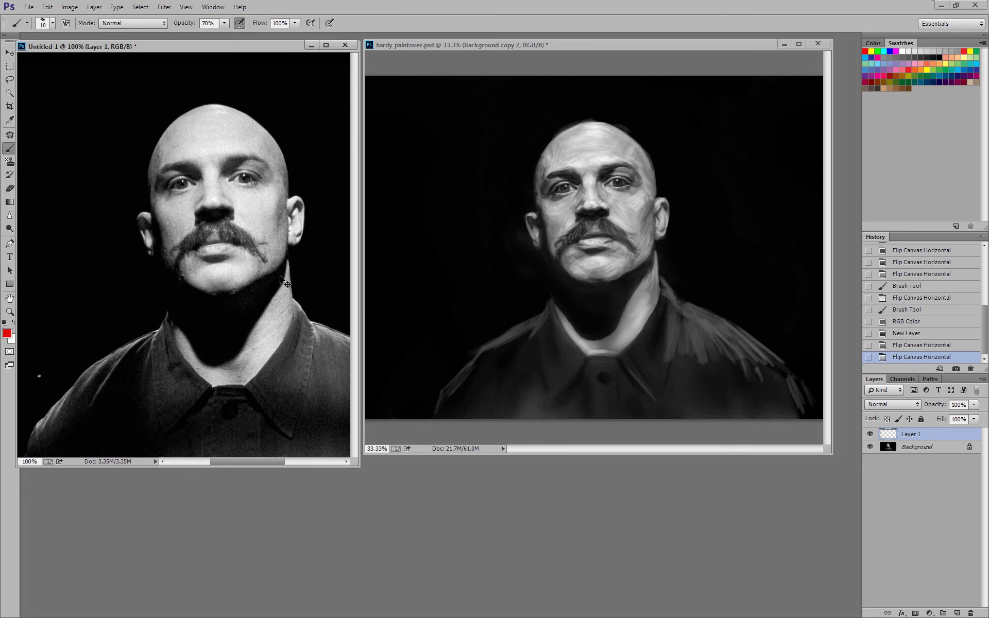
key(ctrl+minus)
click(463, 393)
key(ctrl+minus)
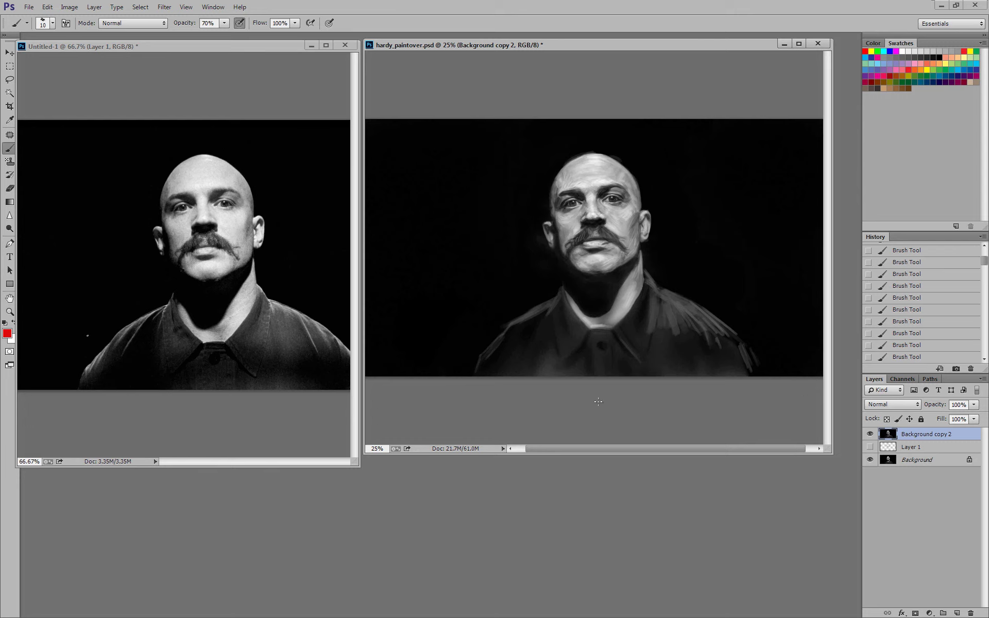
click(870, 434)
click(870, 434)
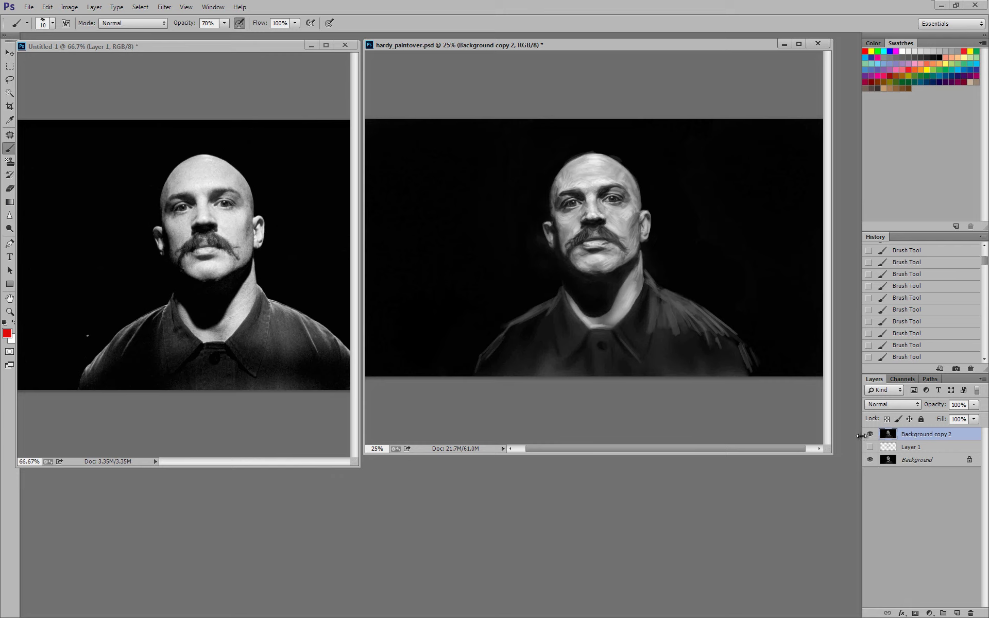